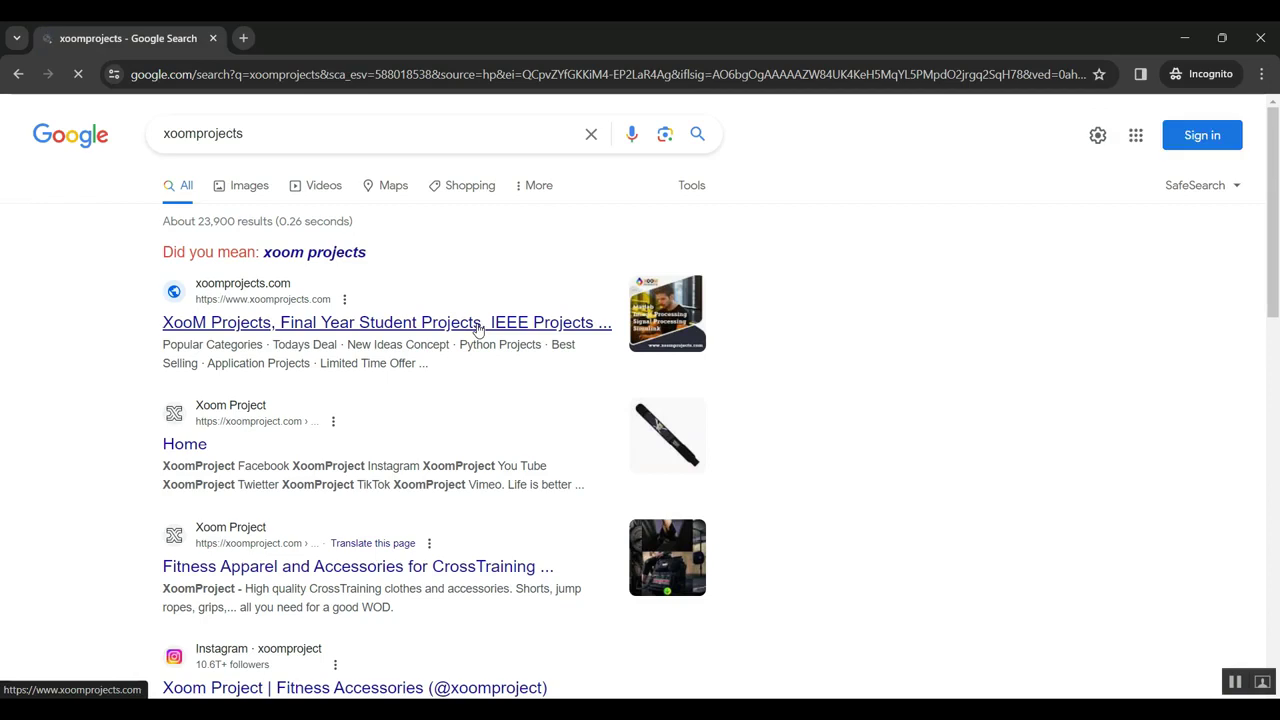
Step: Open the XooM Projects (xoomprojects.com) result from the Google search results
{"action": "left_click", "coordinate": [296, 322]}
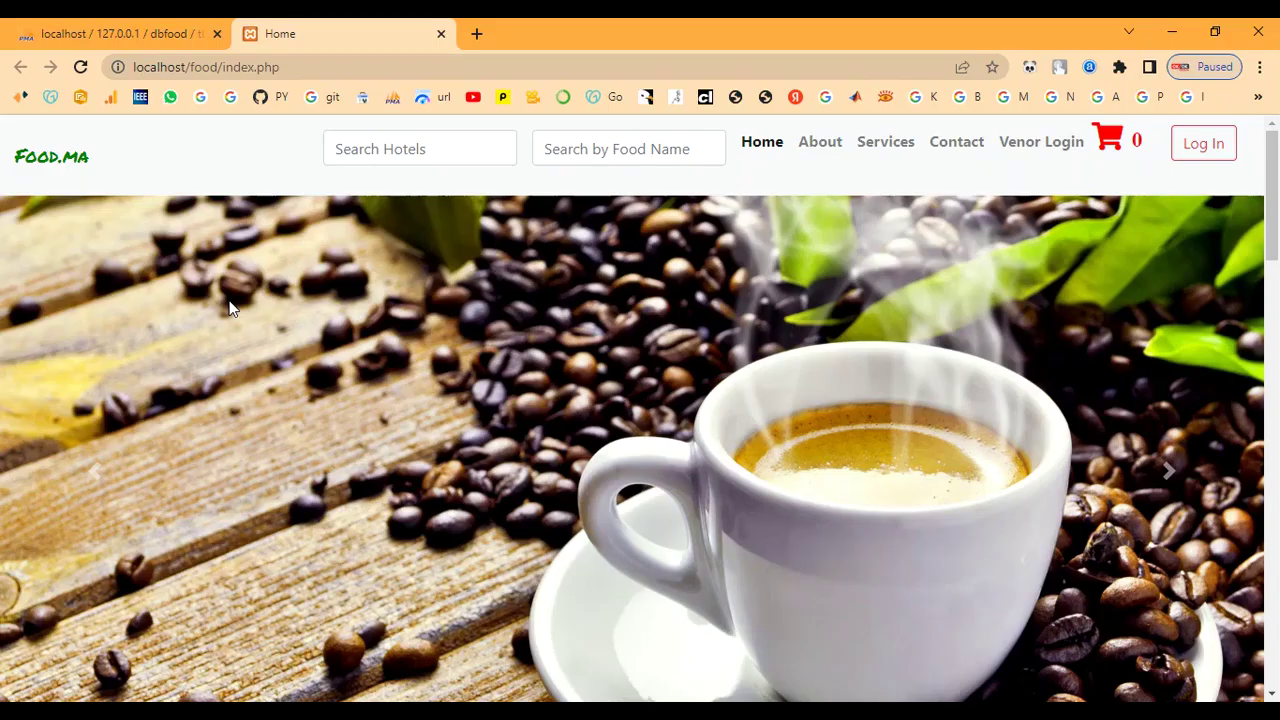
{"action": "left_click_drag", "start_coordinate": [94, 160], "coordinate": [5, 166]}
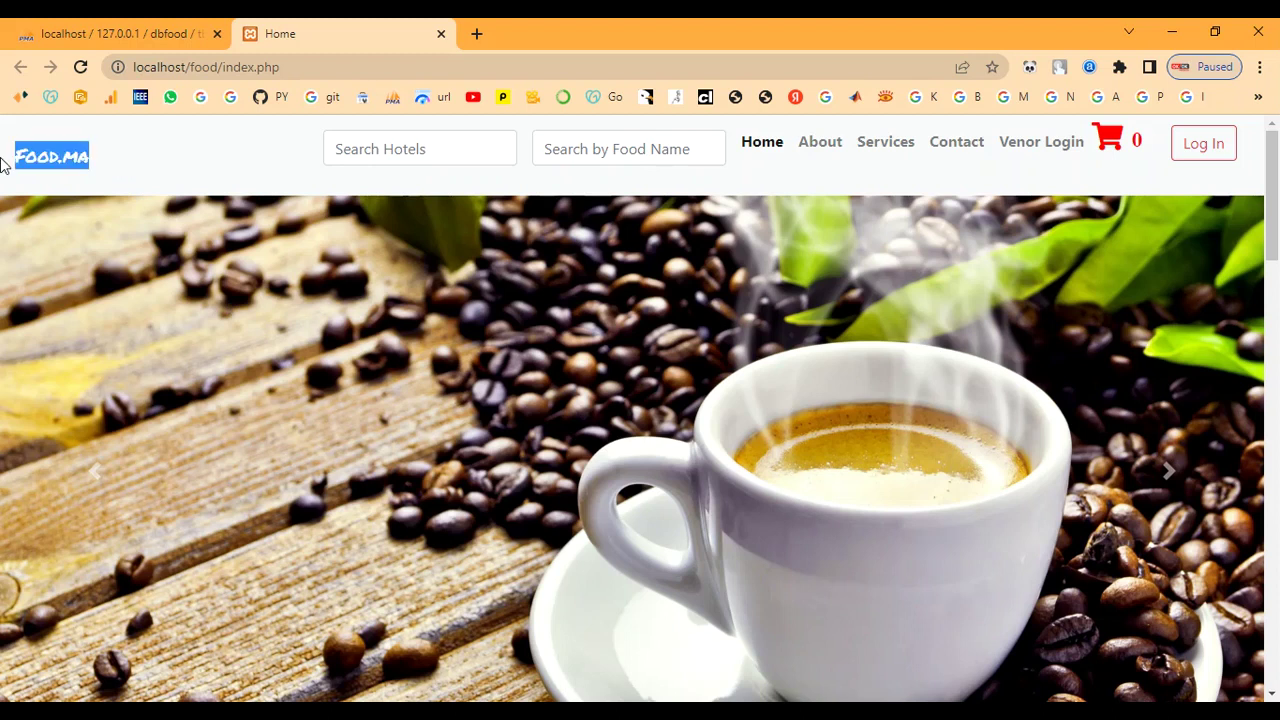
{"action": "left_click", "coordinate": [100, 181]}
{"action": "scroll", "coordinate": [398, 290], "scroll_direction": "down", "scroll_amount": 3}
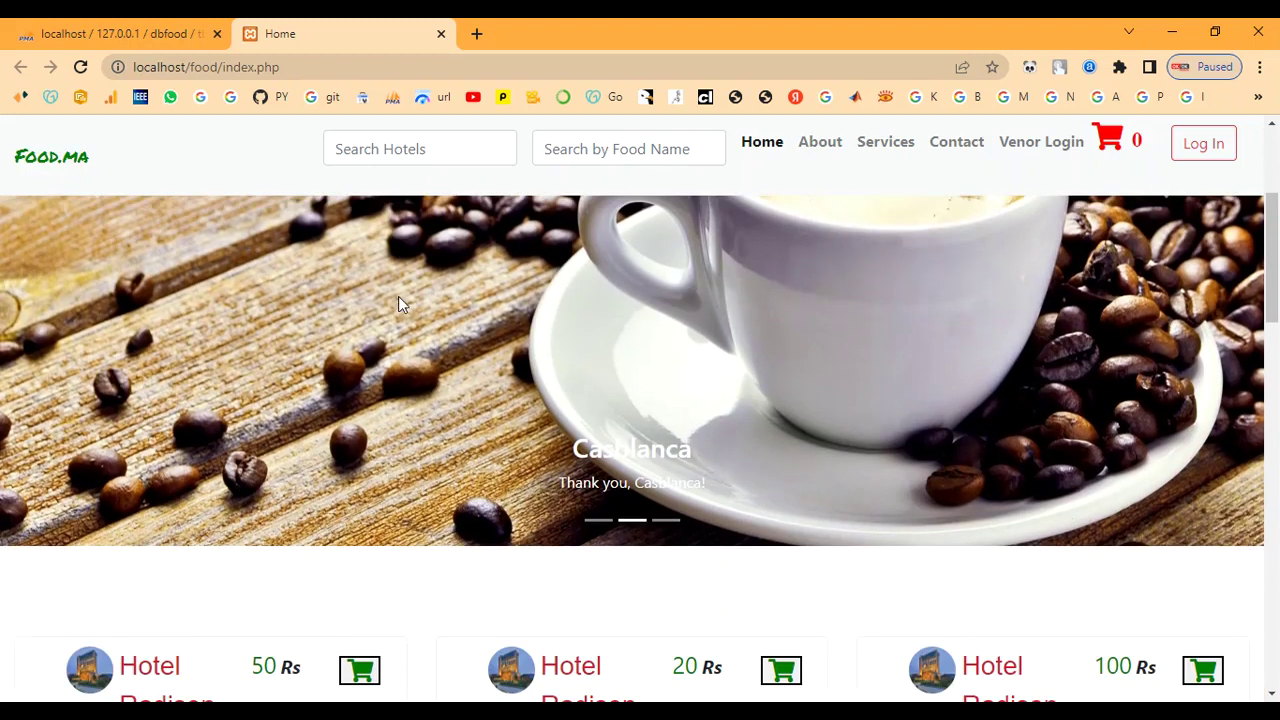
{"action": "left_click_drag", "start_coordinate": [559, 435], "coordinate": [771, 510]}
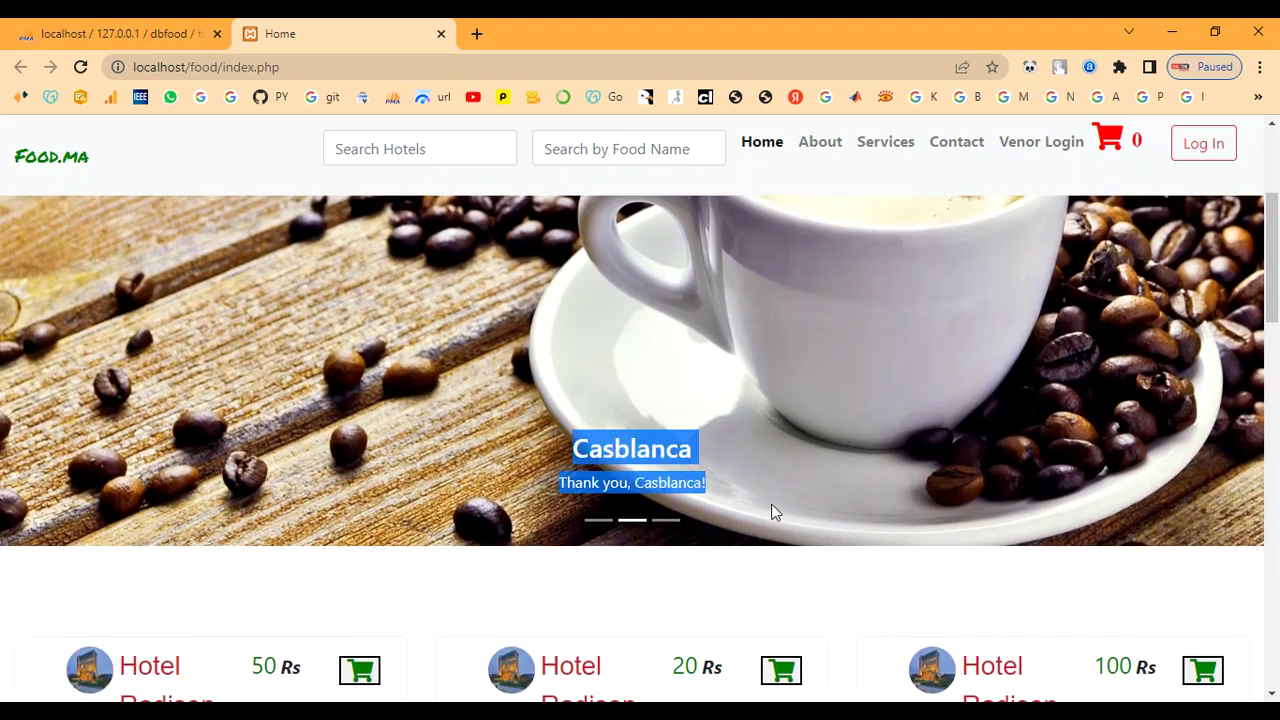
{"action": "left_click", "coordinate": [759, 496]}
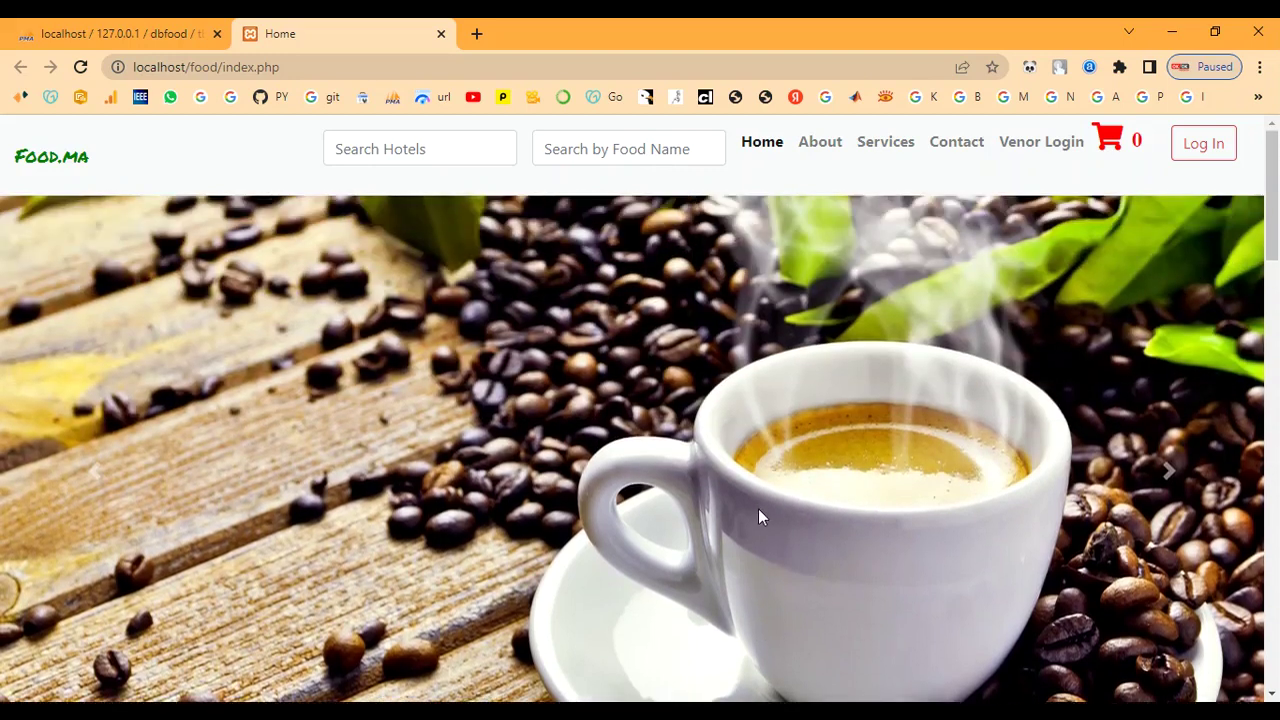
{"action": "scroll", "coordinate": [730, 515], "scroll_direction": "down", "scroll_amount": 1}
{"action": "scroll", "coordinate": [650, 520], "scroll_direction": "down", "scroll_amount": 3}
{"action": "scroll", "coordinate": [200, 420], "scroll_direction": "down", "scroll_amount": 1}
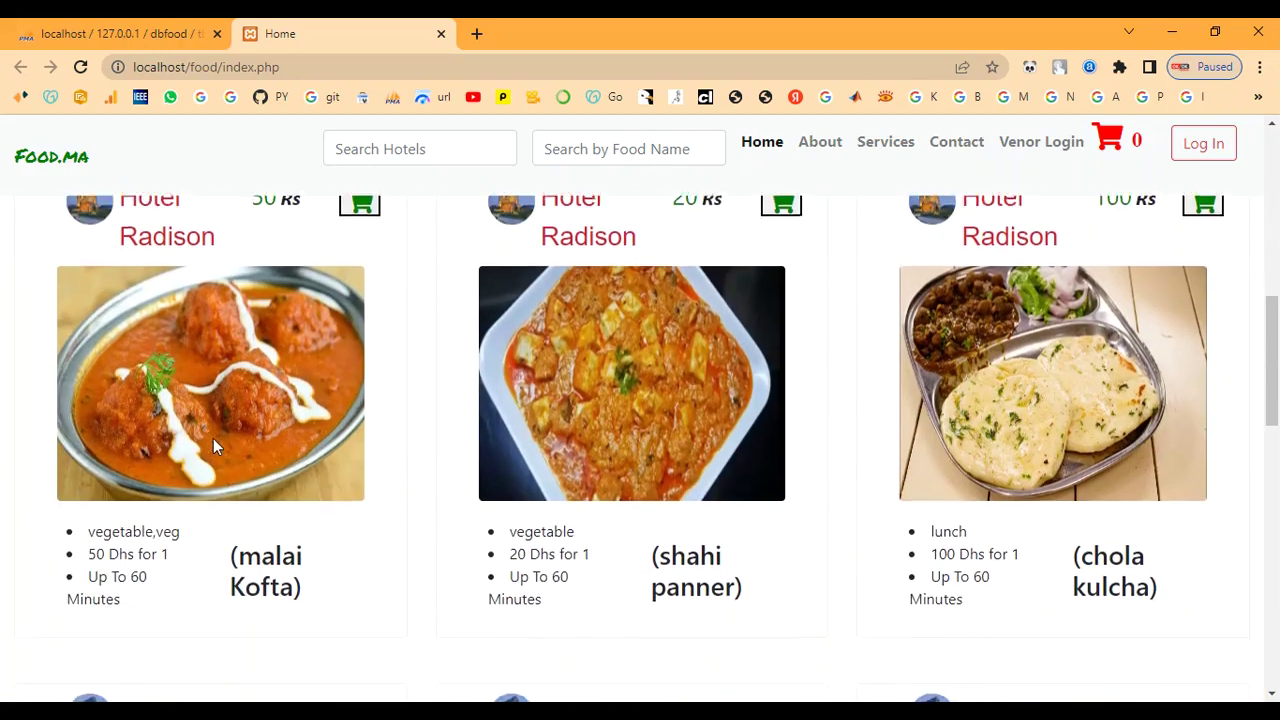
{"action": "scroll", "coordinate": [213, 438], "scroll_direction": "up", "scroll_amount": 1}
{"action": "left_click_drag", "start_coordinate": [251, 289], "coordinate": [312, 303]}
{"action": "left_click", "coordinate": [316, 316]}
{"action": "scroll", "coordinate": [766, 440], "scroll_direction": "down", "scroll_amount": 2}
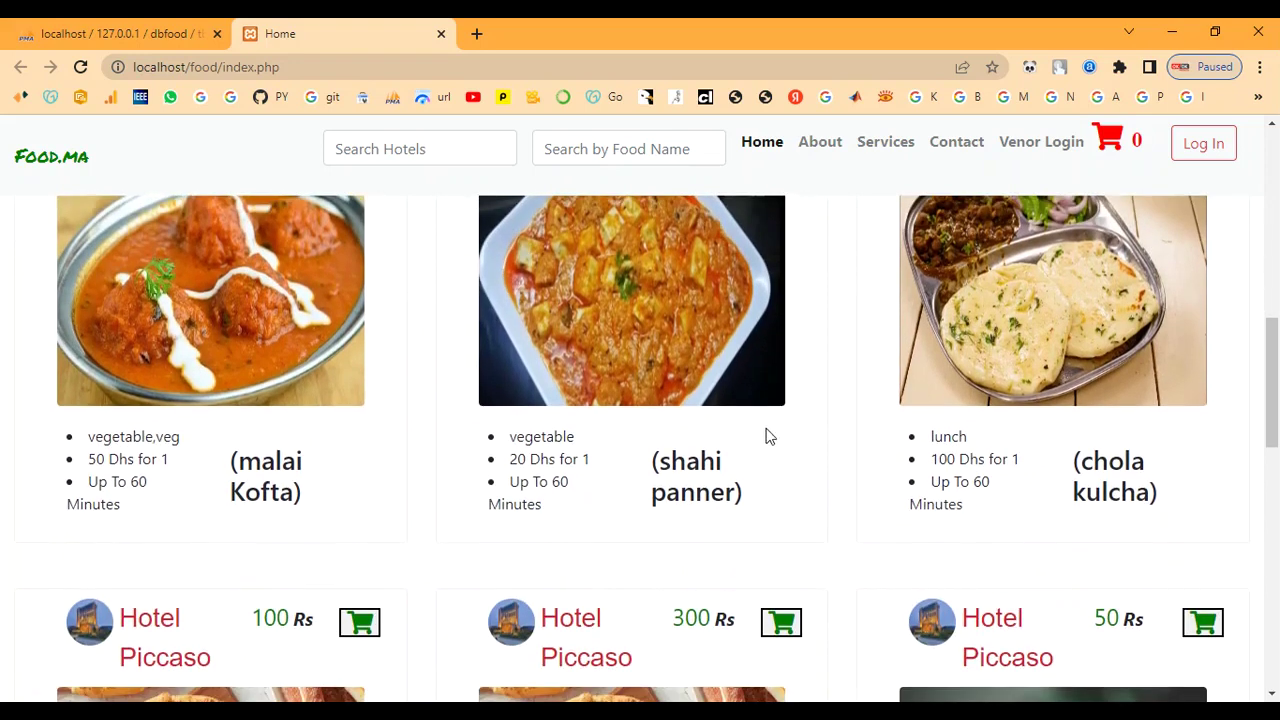
{"action": "scroll", "coordinate": [812, 485], "scroll_direction": "down", "scroll_amount": 2}
{"action": "scroll", "coordinate": [1087, 555], "scroll_direction": "down", "scroll_amount": 7}
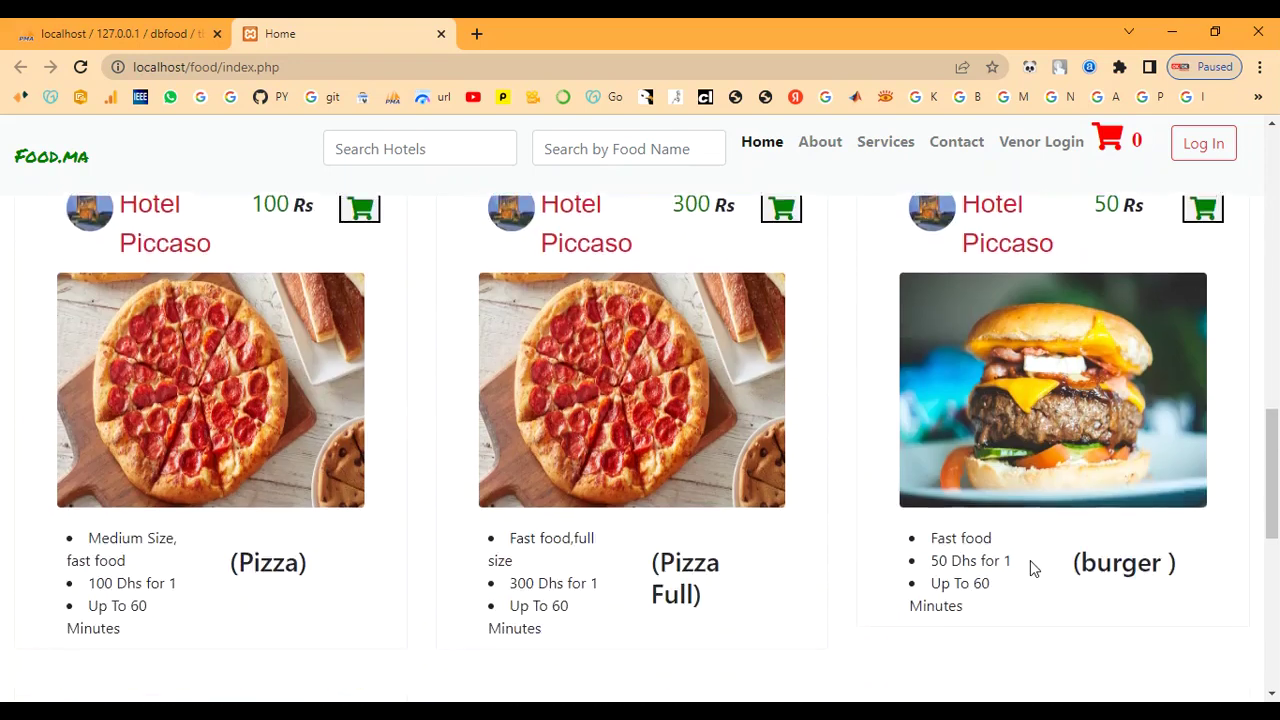
{"action": "scroll", "coordinate": [866, 583], "scroll_direction": "down", "scroll_amount": 3}
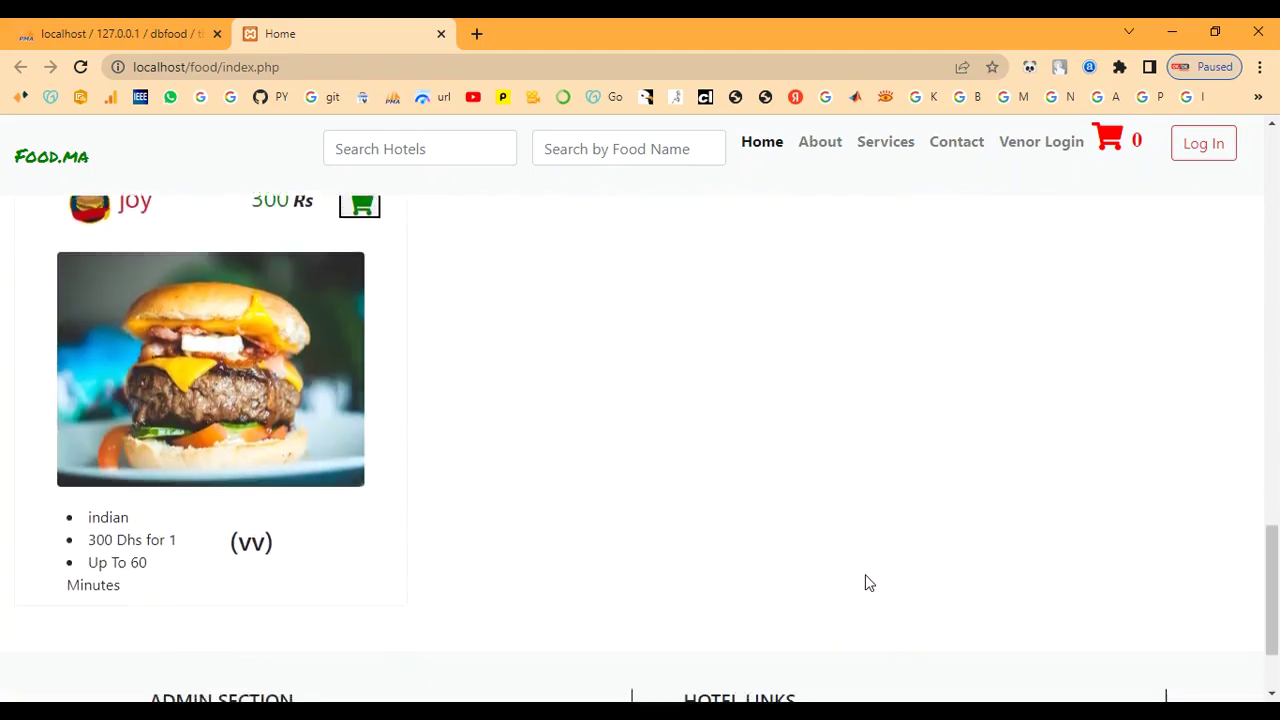
{"action": "scroll", "coordinate": [740, 590], "scroll_direction": "down", "scroll_amount": 1}
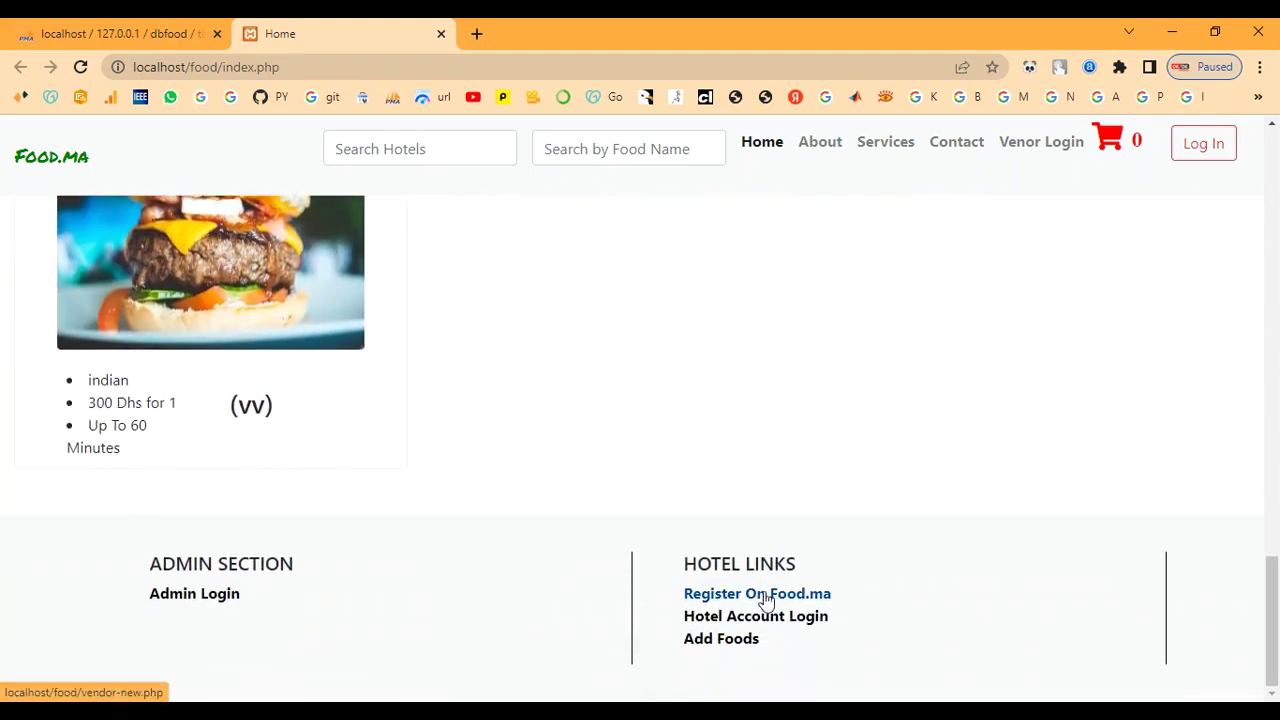
{"action": "scroll", "coordinate": [765, 596], "scroll_direction": "up", "scroll_amount": 4}
{"action": "scroll", "coordinate": [766, 598], "scroll_direction": "up", "scroll_amount": 14}
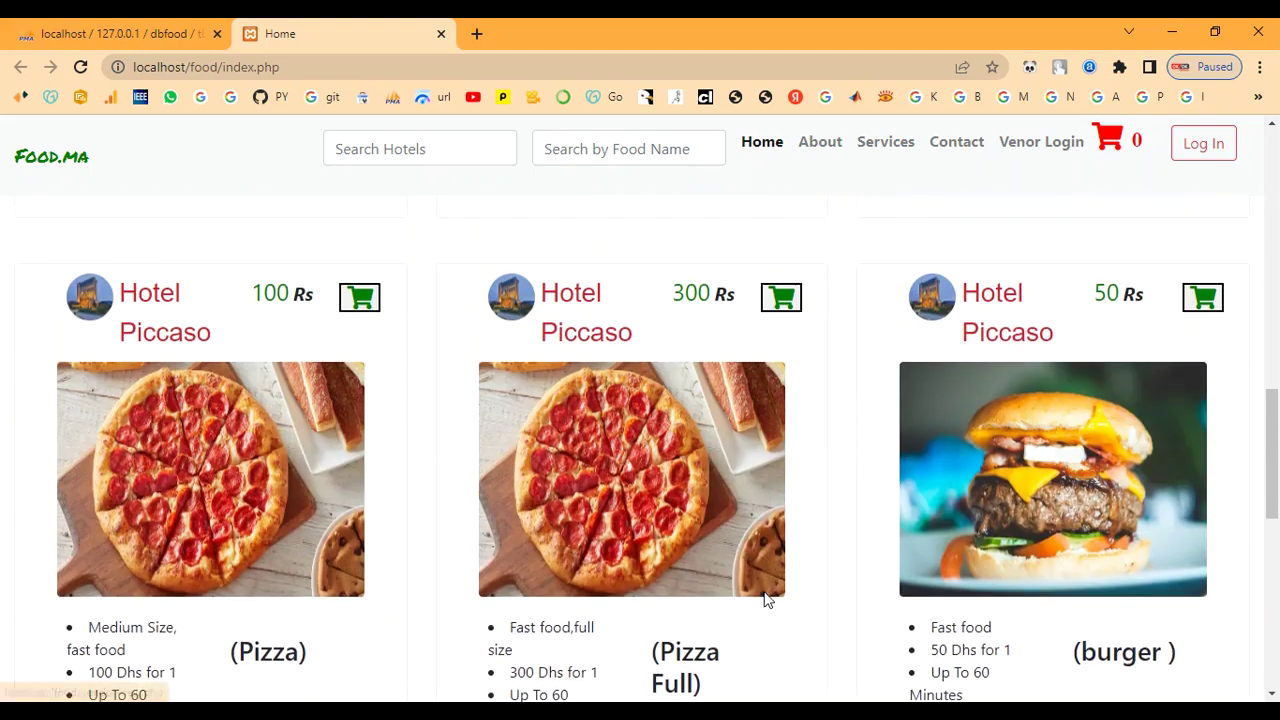
{"action": "scroll", "coordinate": [766, 594], "scroll_direction": "up", "scroll_amount": 3}
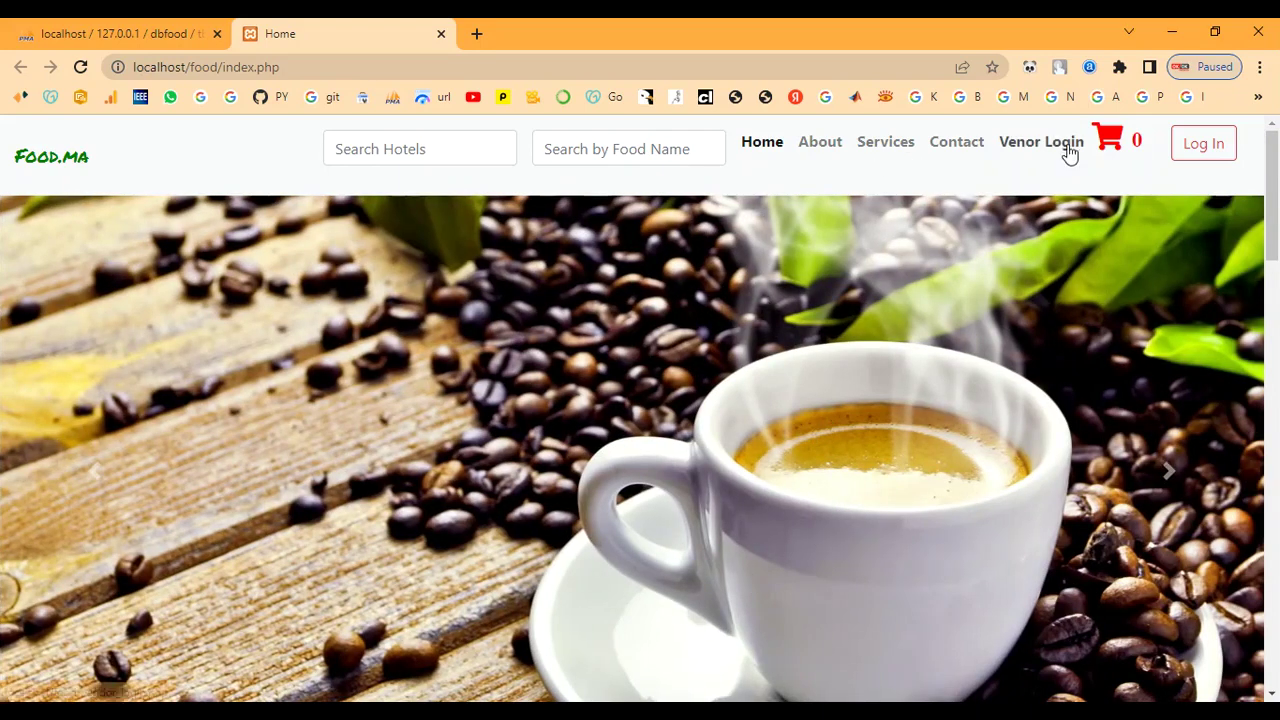
Step: Sign up a new customer via Log In's Create New Account, entering name, e-mail, password and mobile
{"action": "left_click", "coordinate": [1178, 150]}
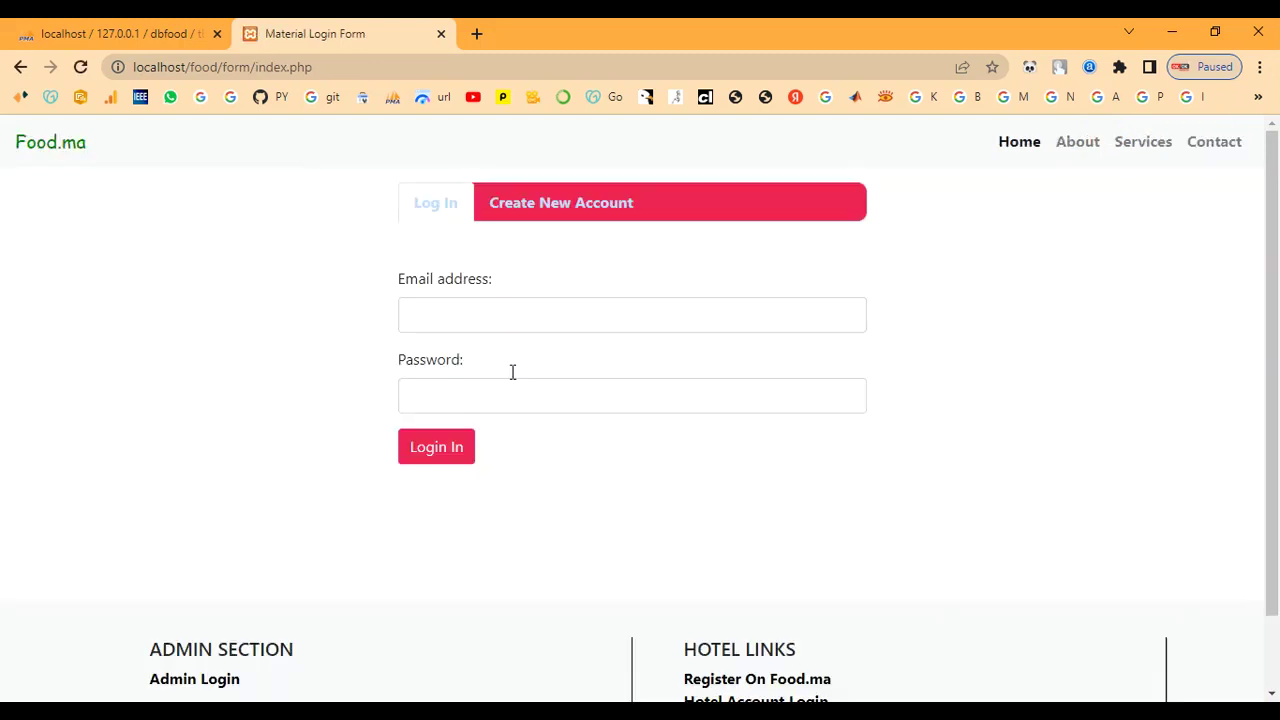
{"action": "left_click", "coordinate": [557, 205]}
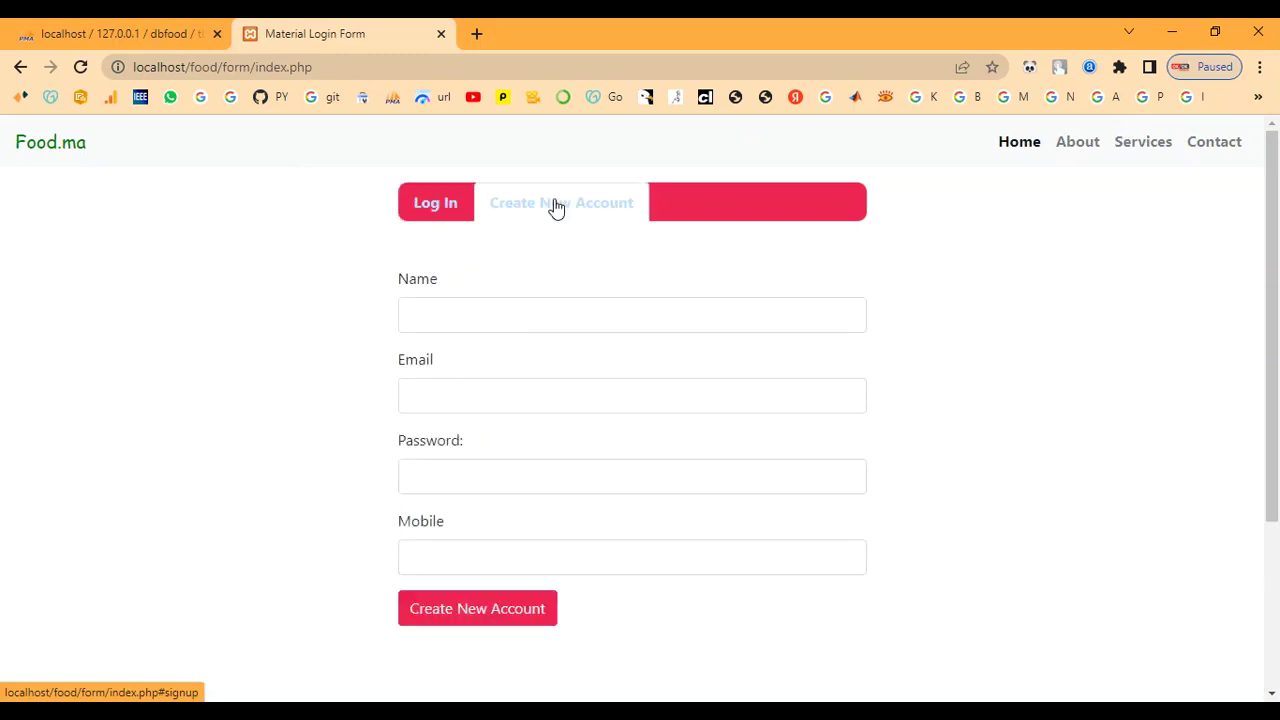
{"action": "left_click", "coordinate": [512, 312]}
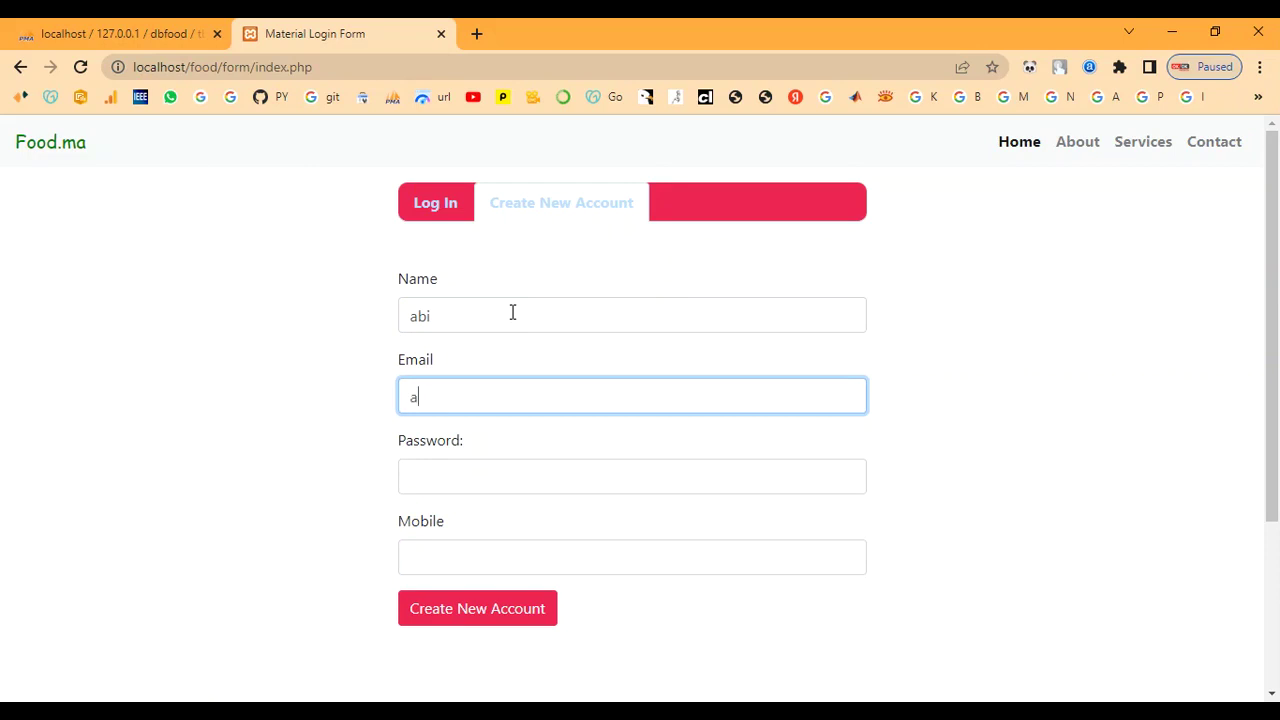
{"action": "type", "text": "@gmail.com"}
{"action": "key", "text": "Tab"}
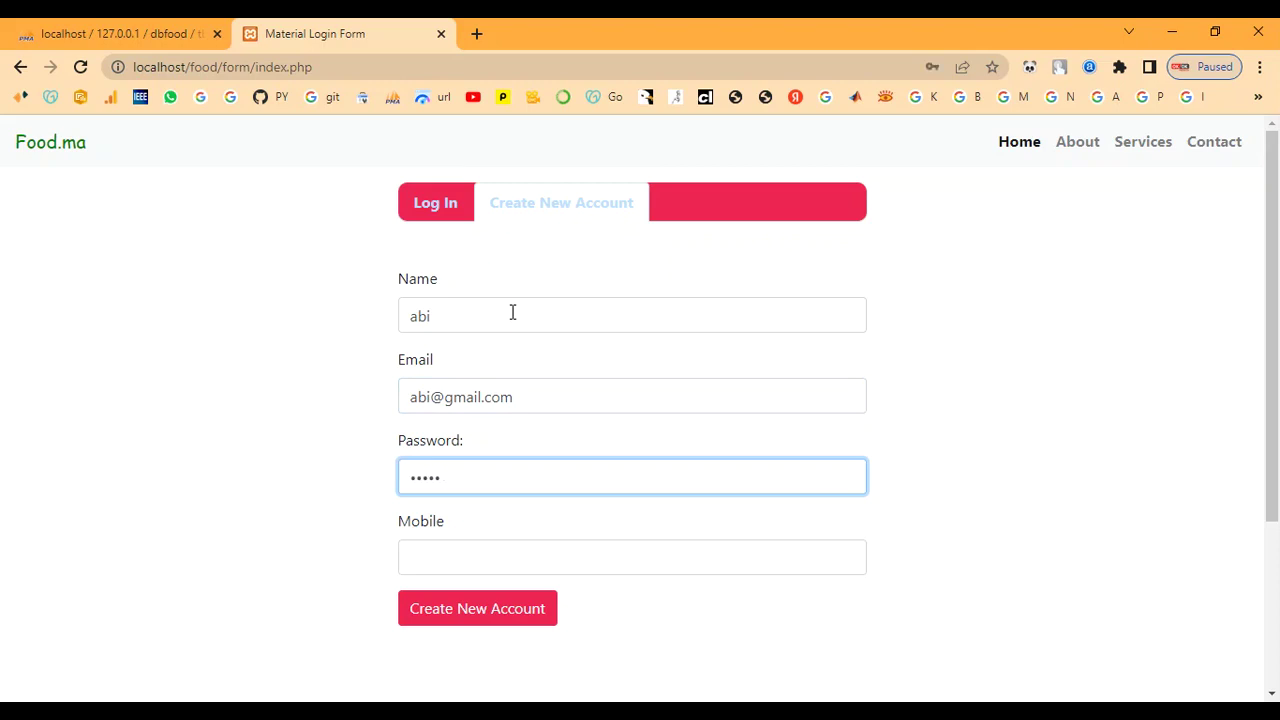
{"action": "key", "text": "BackSpace"}
{"action": "key", "text": "BackSpace"}
{"action": "key", "text": "BackSpace"}
{"action": "key", "text": "BackSpace"}
{"action": "key", "text": "BackSpace"}
{"action": "key", "text": "Tab"}
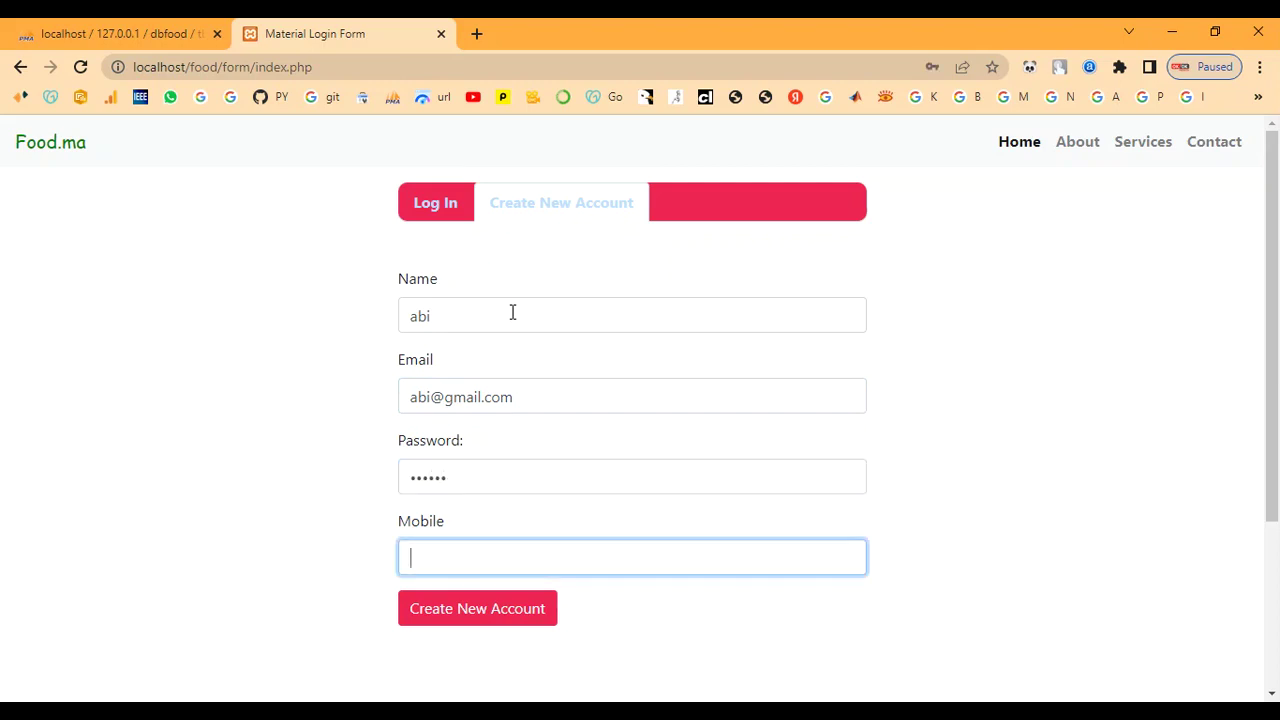
{"action": "left_click", "coordinate": [458, 624]}
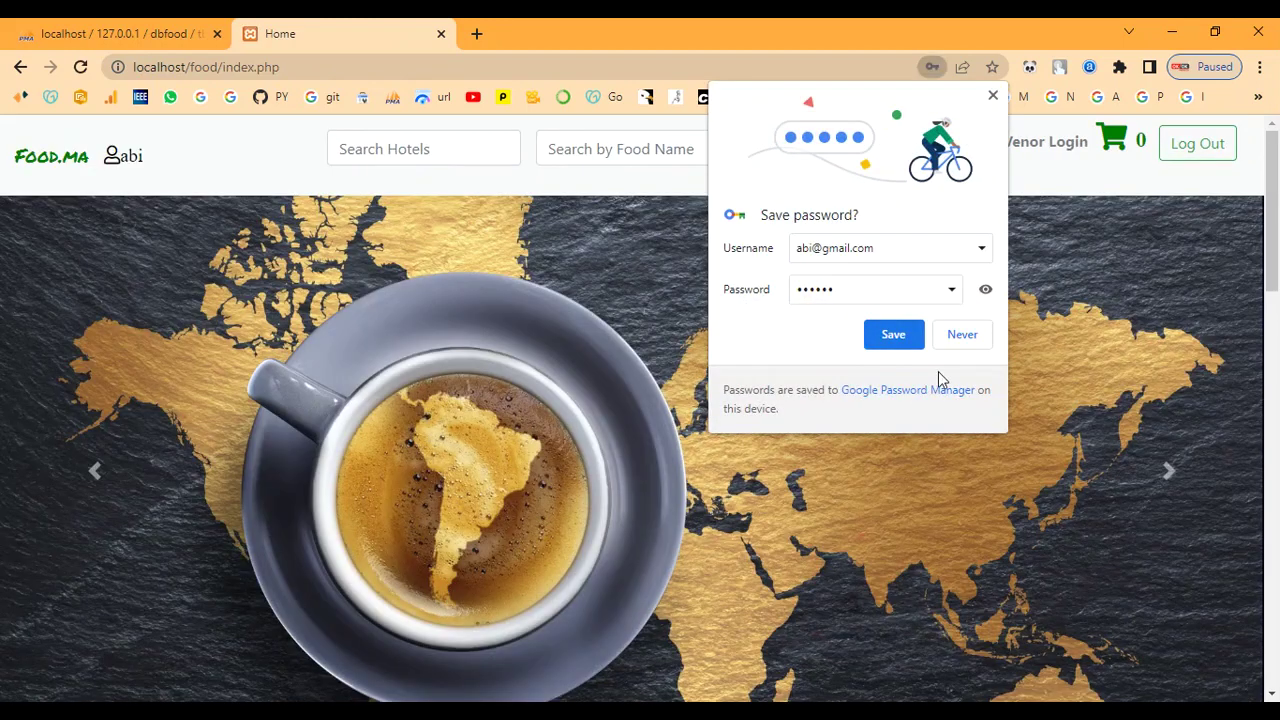
Step: Decline Chrome's offer to save the password and look over the signed-in home page
{"action": "left_click", "coordinate": [960, 335]}
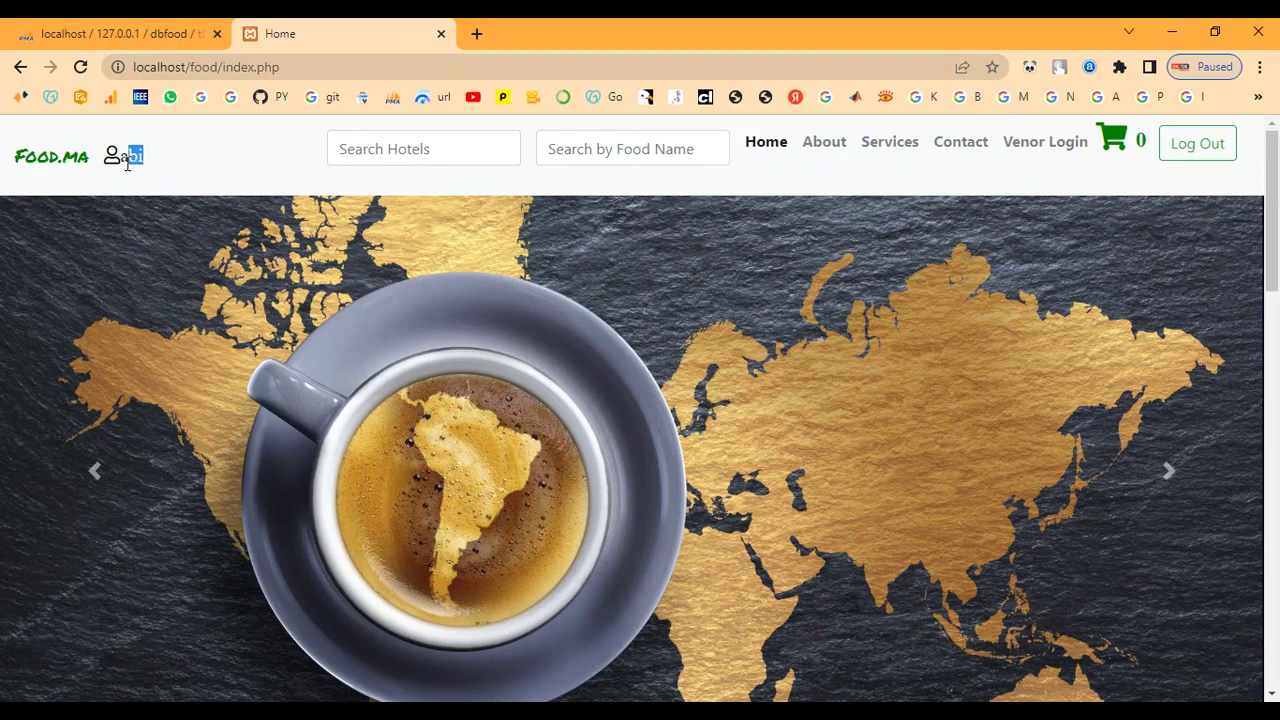
{"action": "scroll", "coordinate": [913, 376], "scroll_direction": "down", "scroll_amount": 2}
{"action": "scroll", "coordinate": [871, 410], "scroll_direction": "down", "scroll_amount": 10}
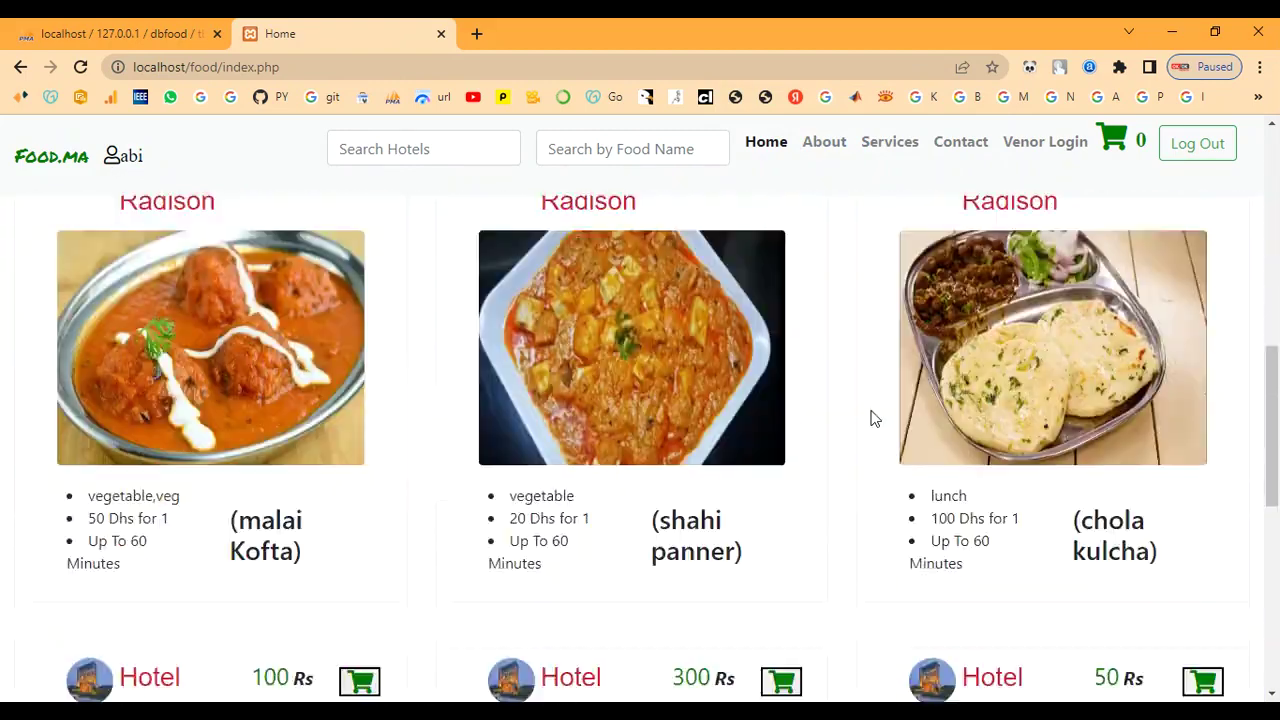
{"action": "scroll", "coordinate": [857, 522], "scroll_direction": "up", "scroll_amount": 15}
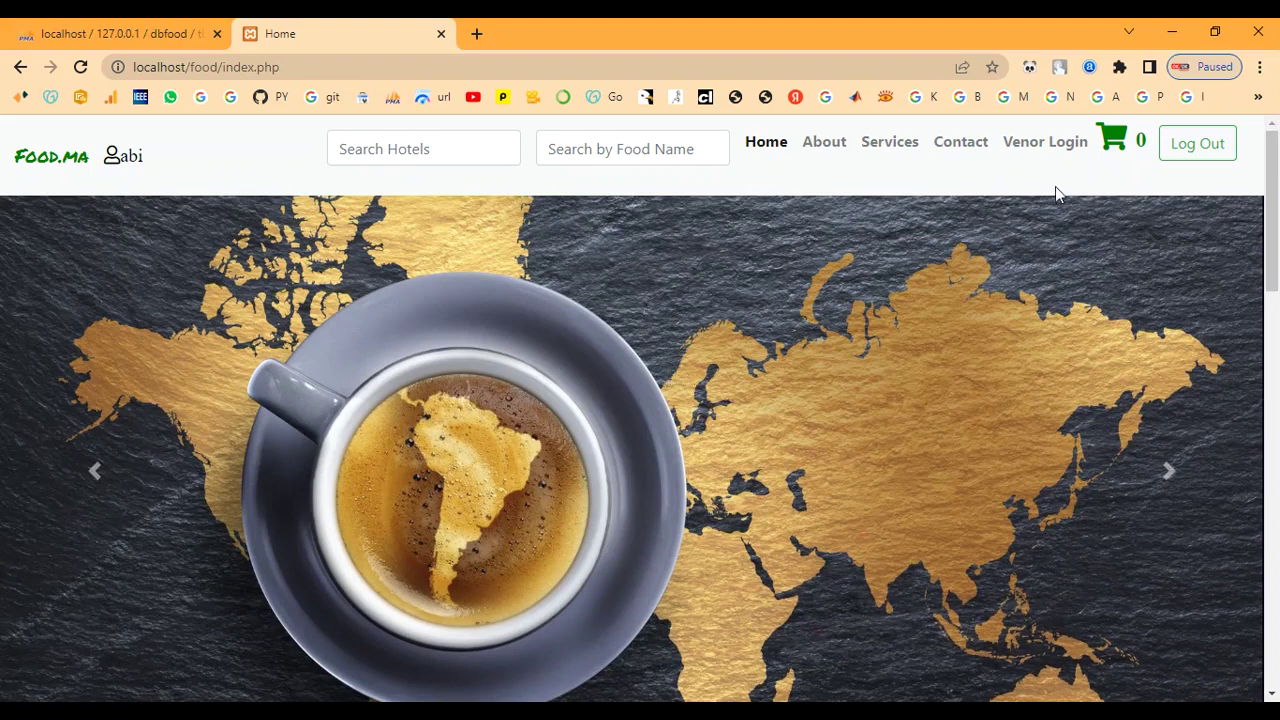
Step: Log the customer out and scroll down to the page footer
{"action": "left_click", "coordinate": [1198, 147]}
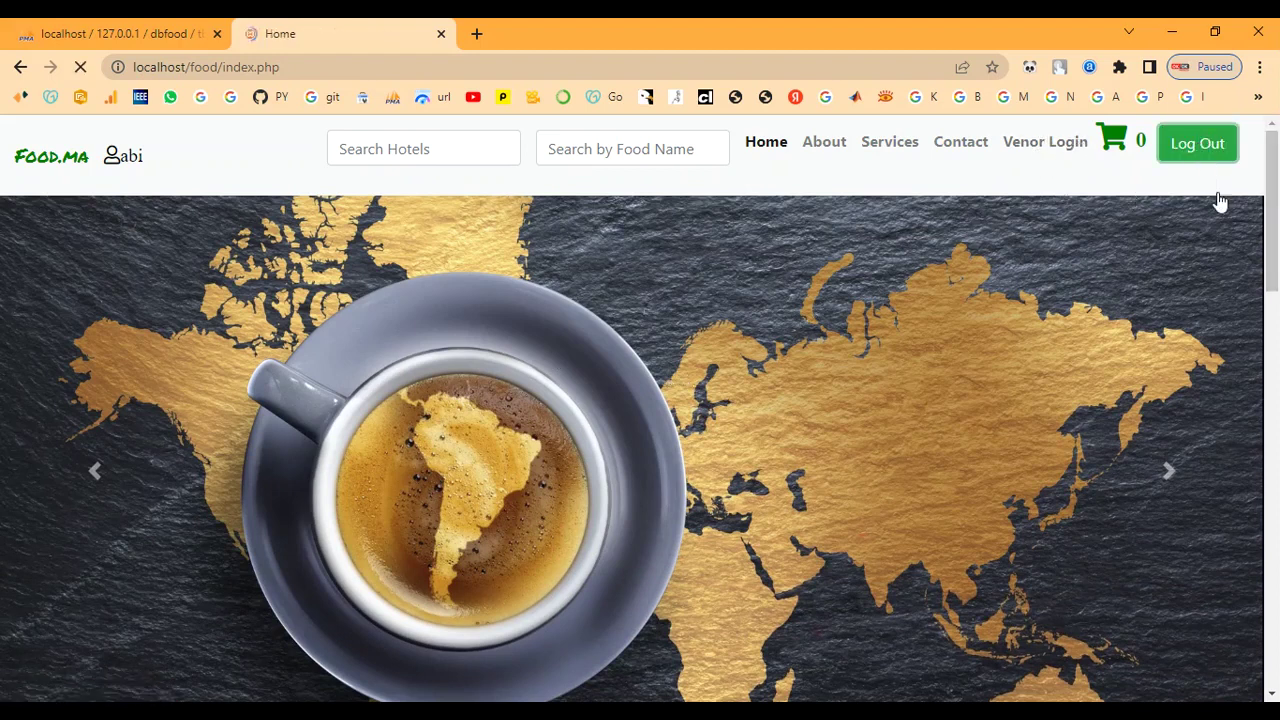
{"action": "scroll", "coordinate": [828, 330], "scroll_direction": "down", "scroll_amount": 8}
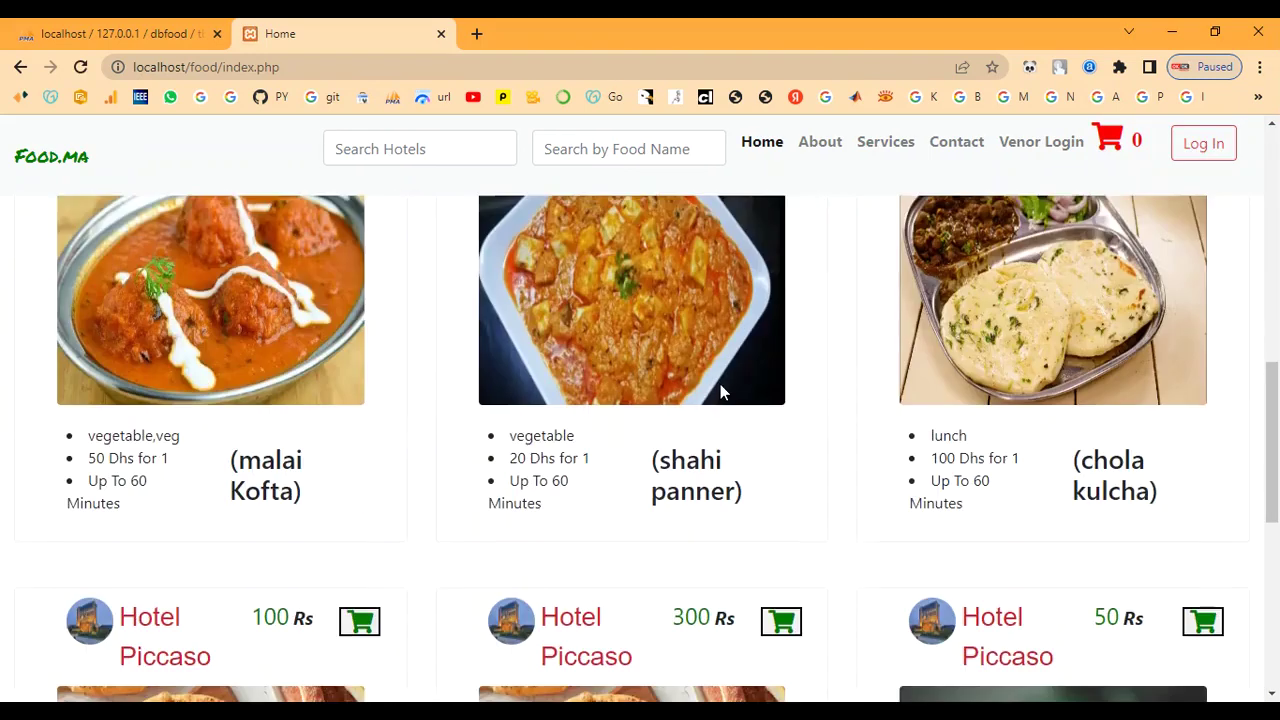
{"action": "scroll", "coordinate": [722, 391], "scroll_direction": "down", "scroll_amount": 5}
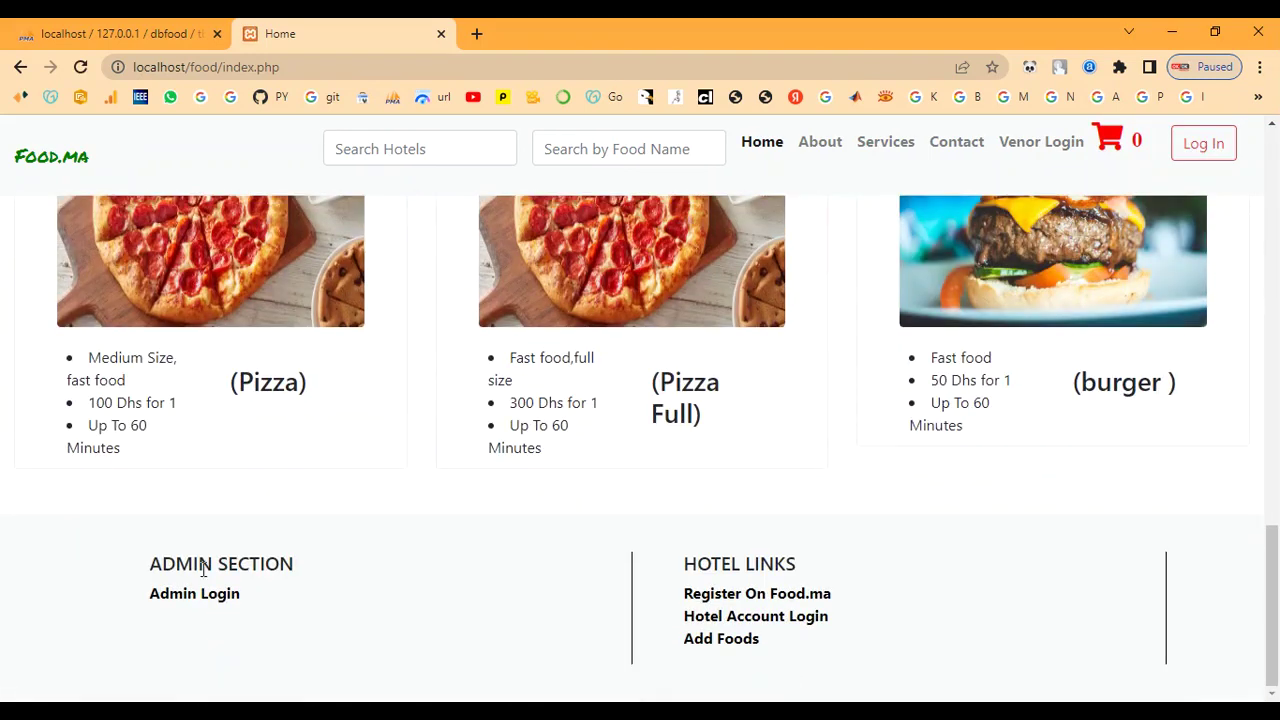
Step: Sign in to the Food.ma admin panel from the footer's Admin Login with the admin credentials
{"action": "left_click", "coordinate": [200, 596]}
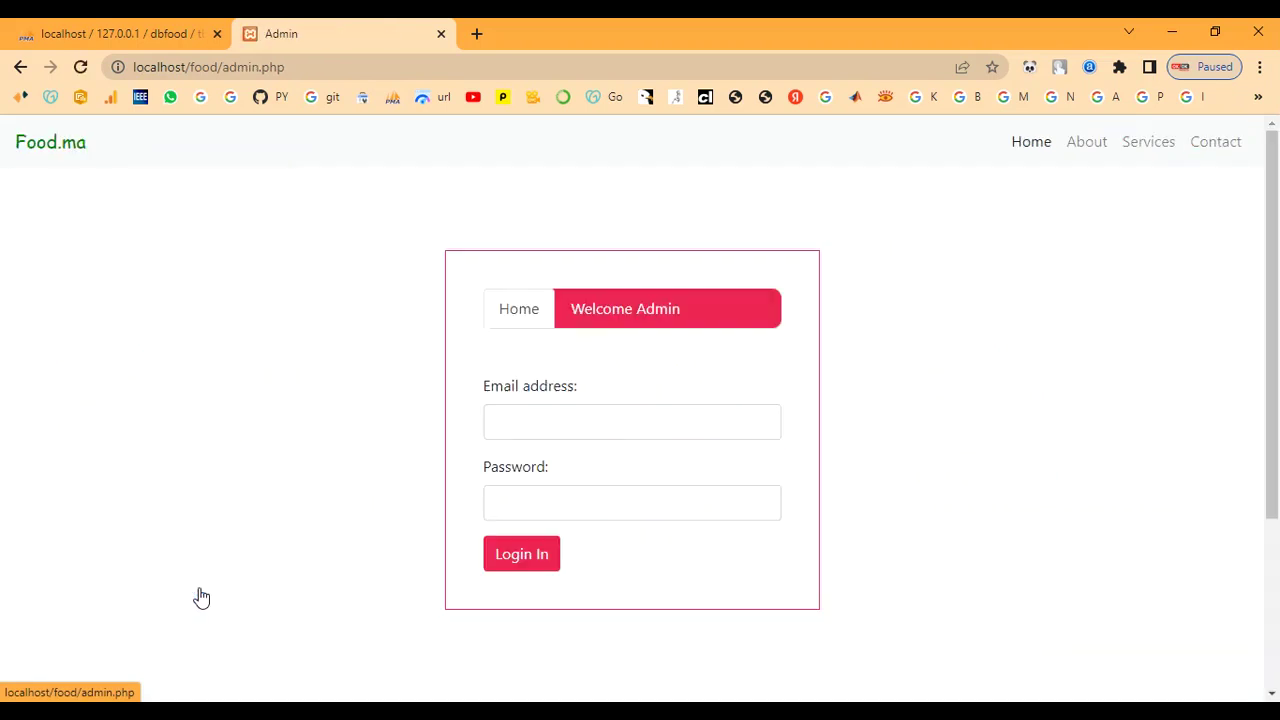
{"action": "left_click", "coordinate": [599, 425]}
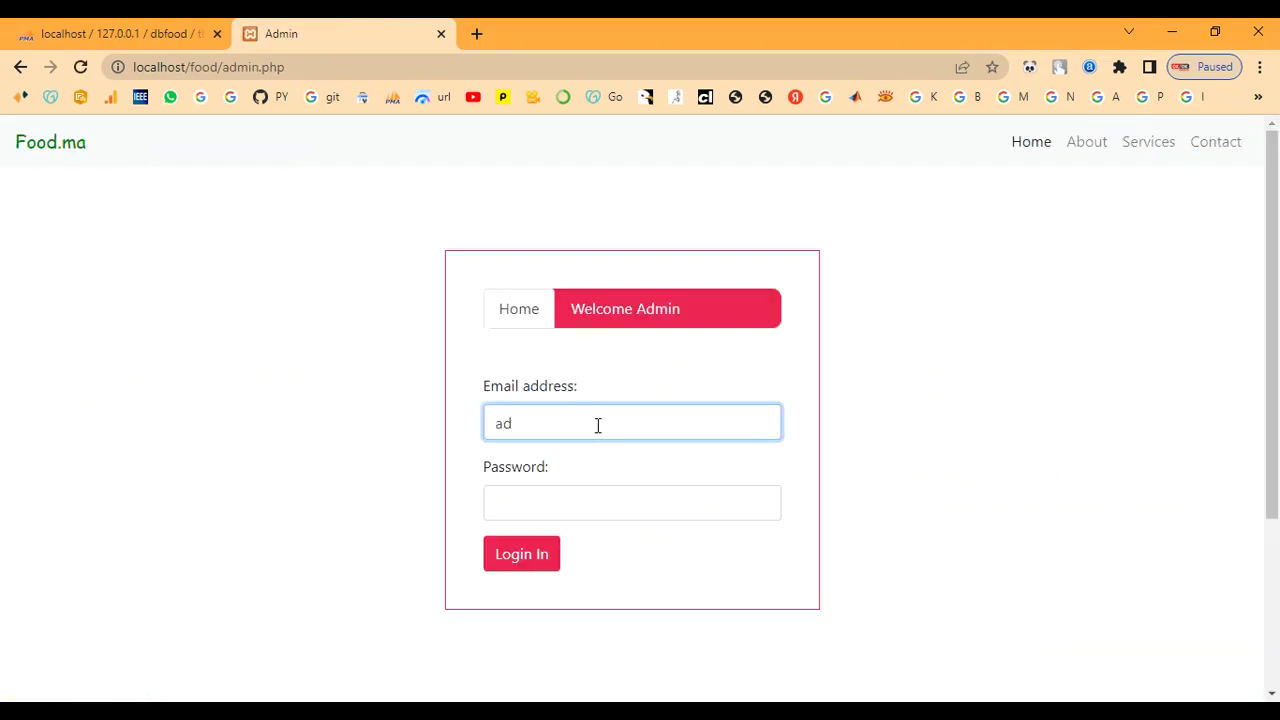
{"action": "type", "text": "ad"}
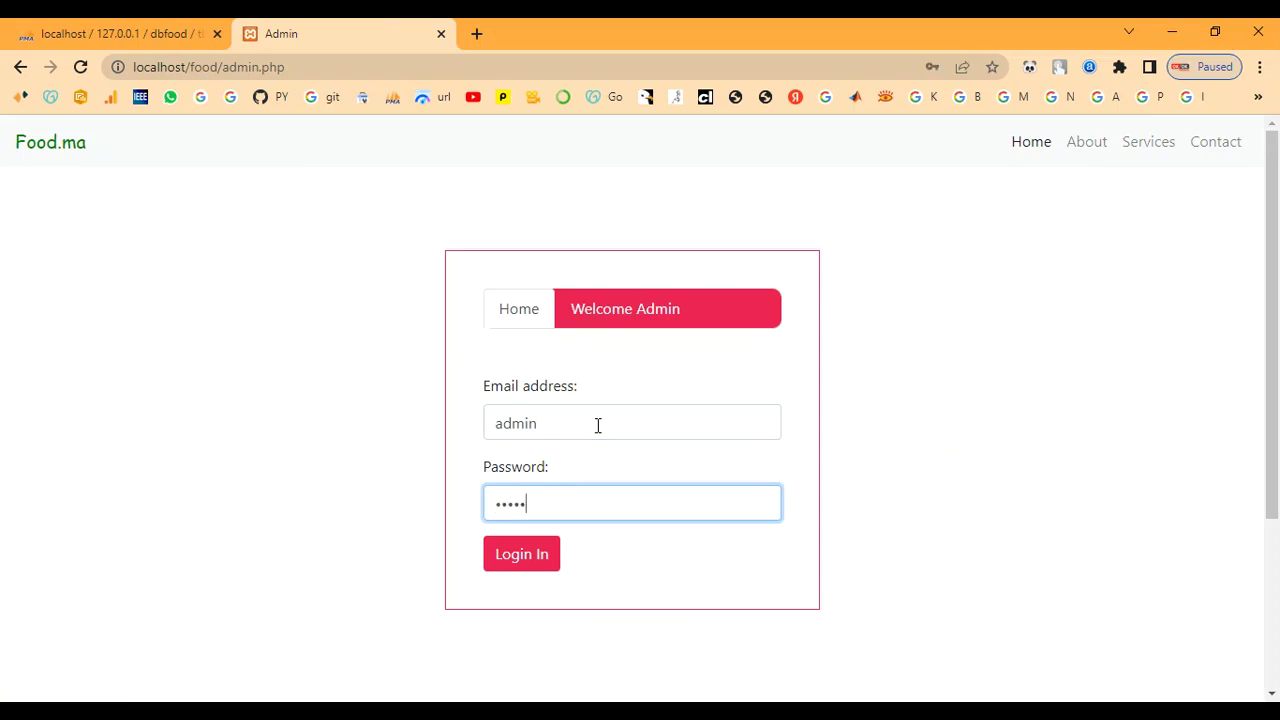
{"action": "type", "text": "min"}
{"action": "left_click", "coordinate": [540, 558]}
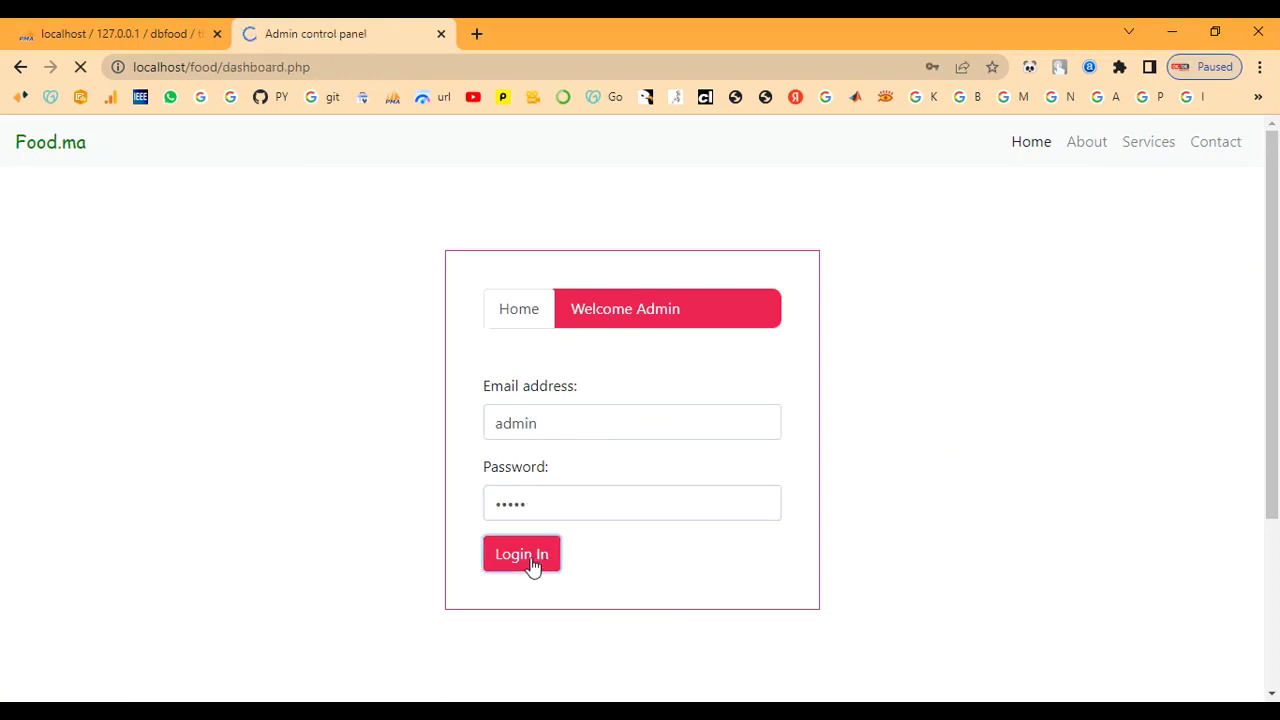
{"action": "scroll", "coordinate": [531, 558], "scroll_direction": "down", "scroll_amount": 5}
{"action": "scroll", "coordinate": [531, 555], "scroll_direction": "up", "scroll_amount": 5}
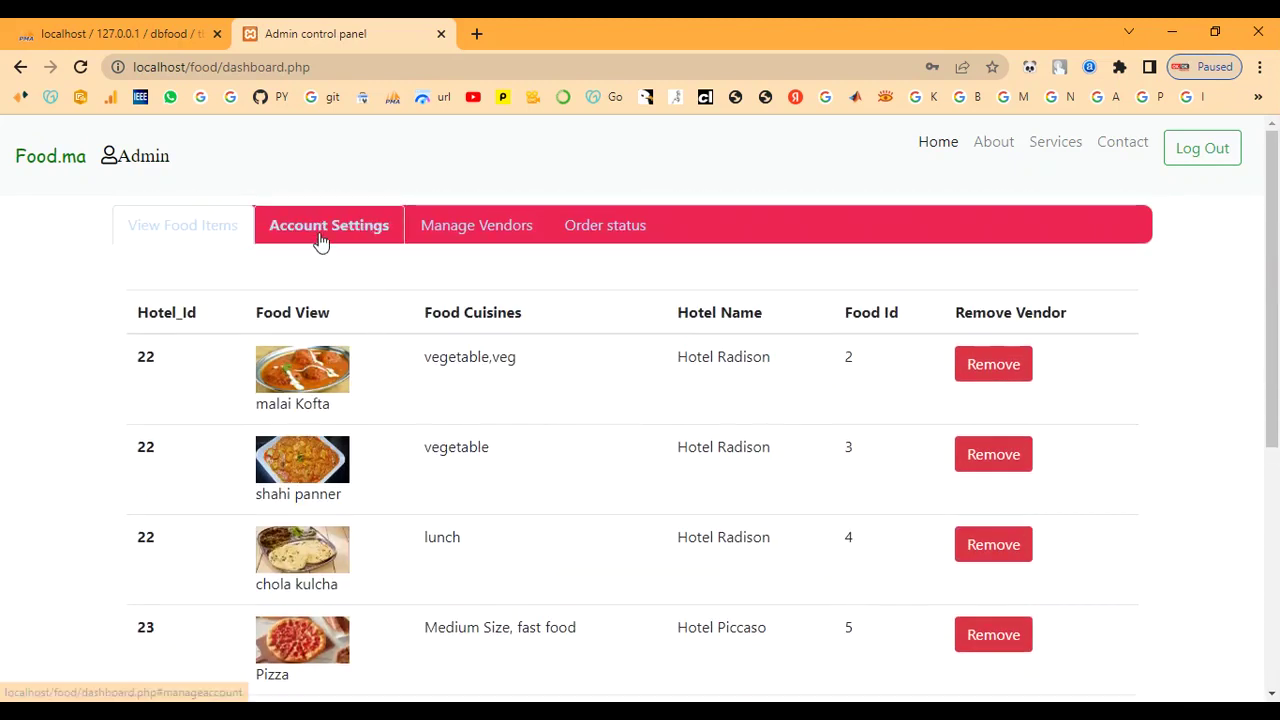
Step: Review the Account Settings, Manage Vendors and Order status tabs, then sign the admin out
{"action": "left_click", "coordinate": [320, 240]}
{"action": "left_click", "coordinate": [466, 238]}
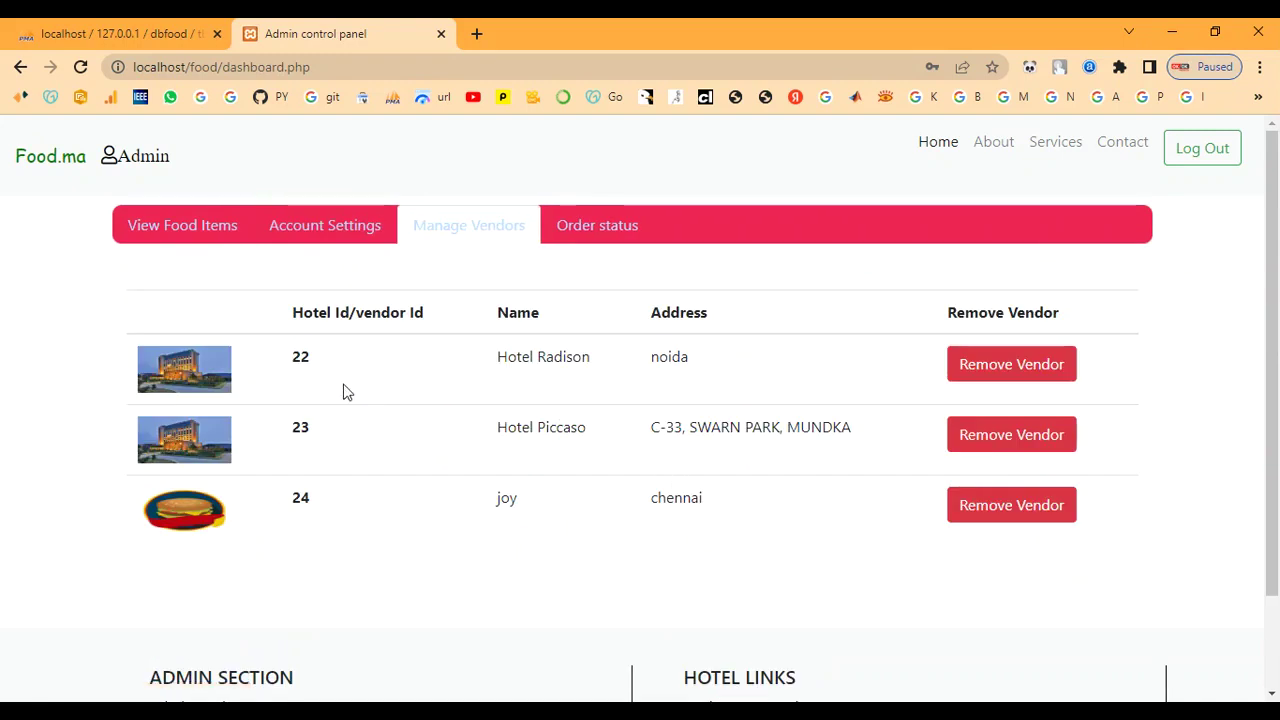
{"action": "left_click", "coordinate": [598, 236]}
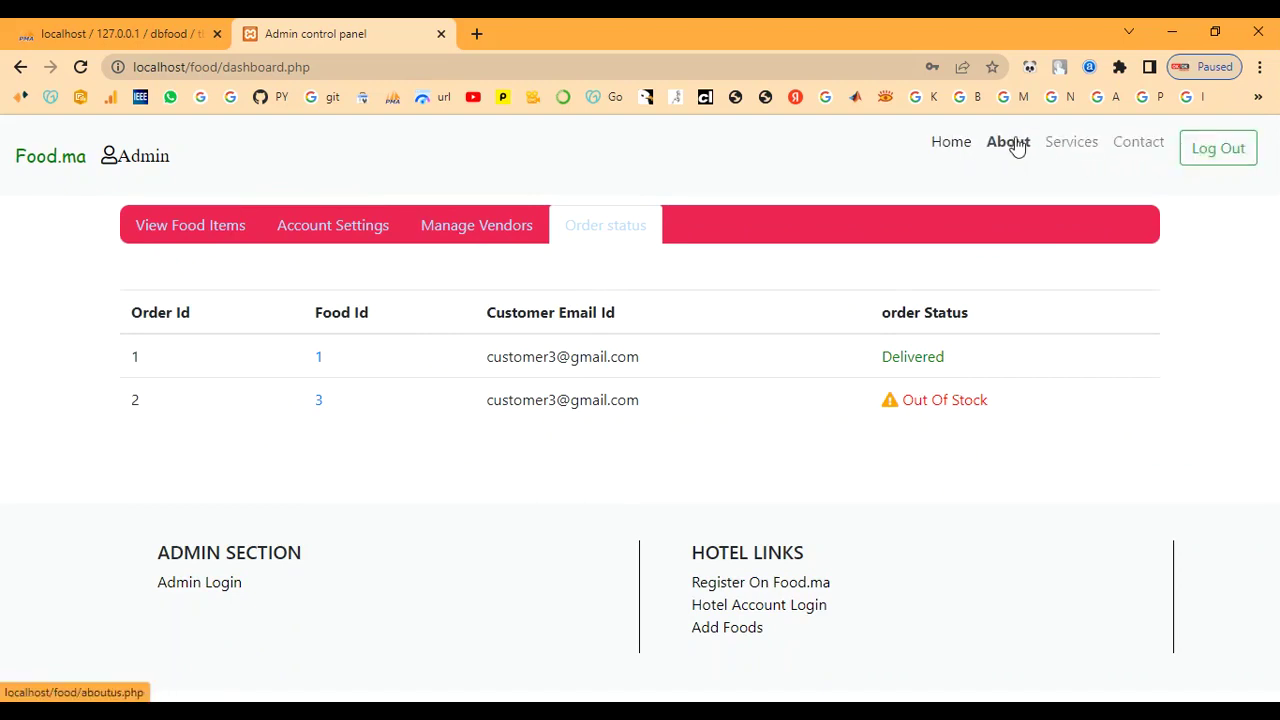
{"action": "left_click", "coordinate": [1205, 152]}
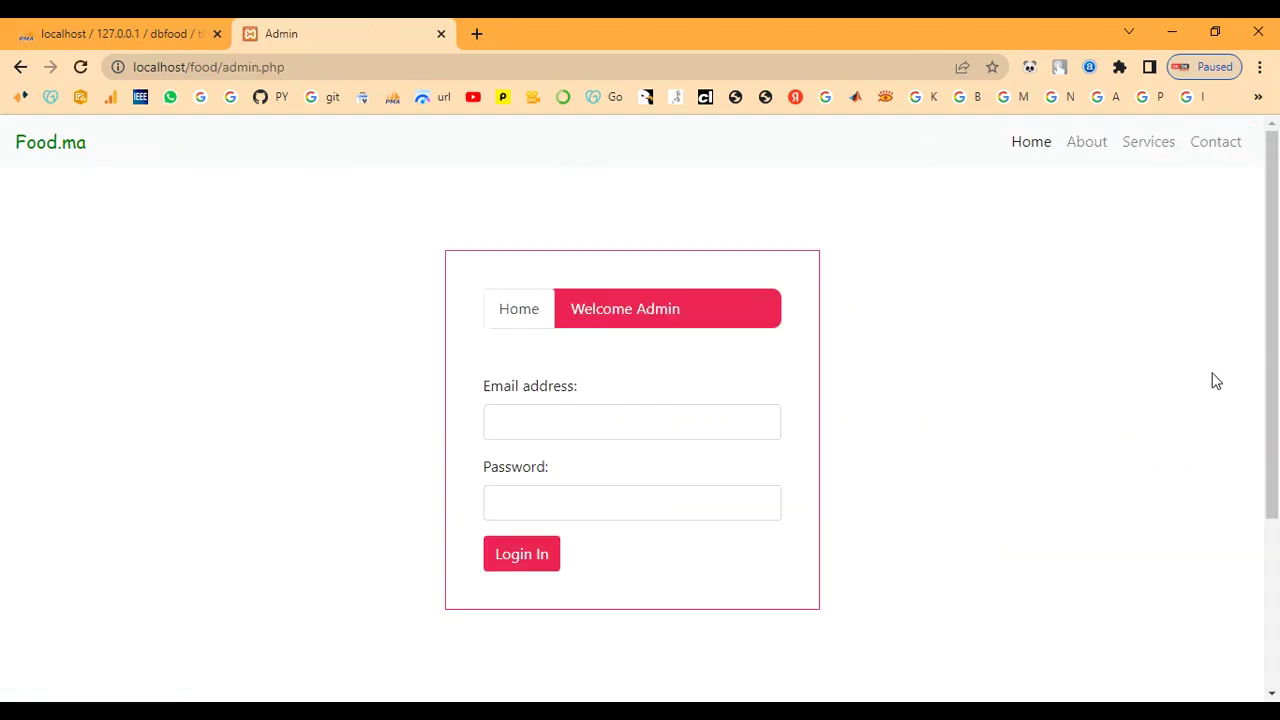
Step: Go Home, then open the About page and scroll through its mission banner and Locate Us map
{"action": "left_click", "coordinate": [1022, 150]}
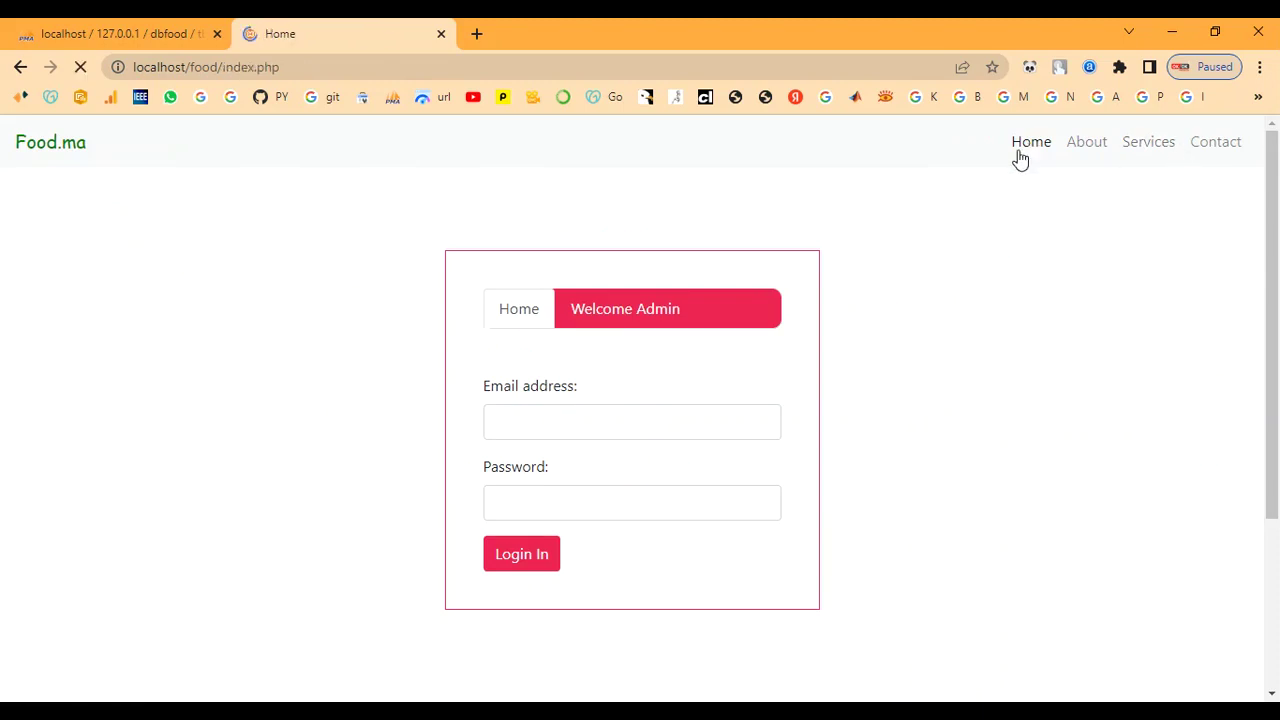
{"action": "left_click", "coordinate": [821, 152]}
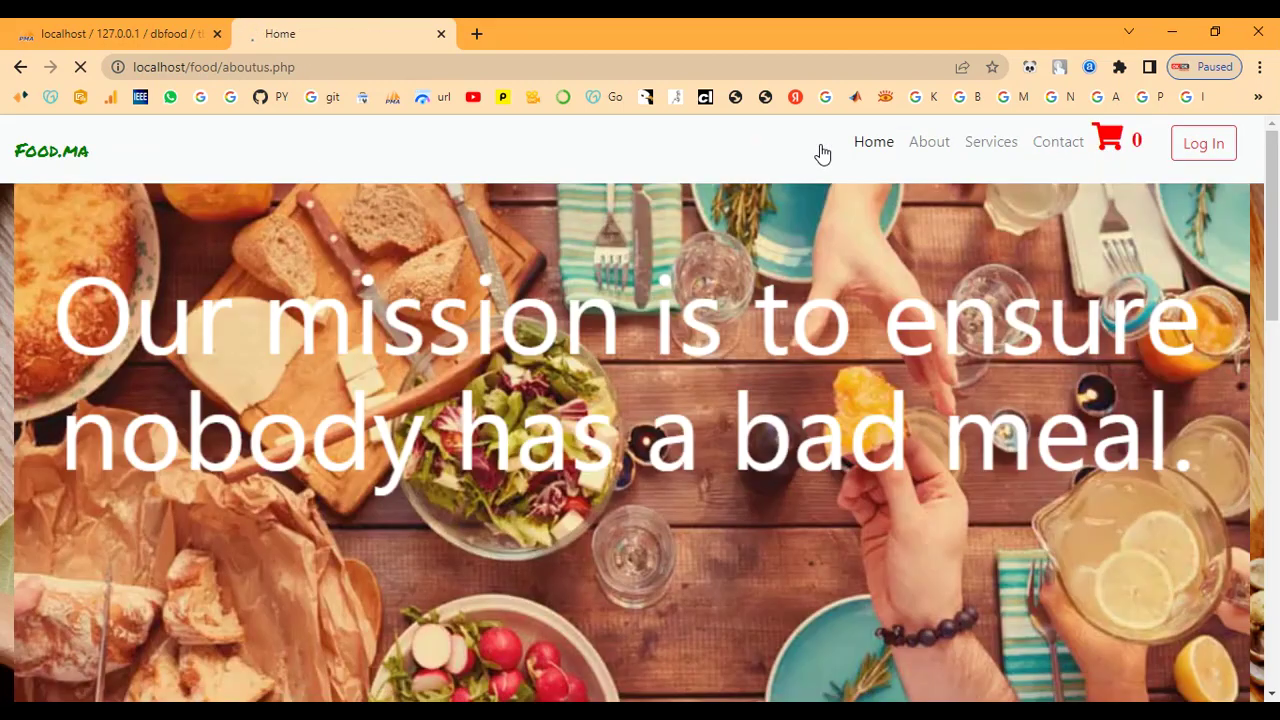
{"action": "left_click_drag", "start_coordinate": [74, 298], "coordinate": [854, 404]}
{"action": "scroll", "coordinate": [747, 425], "scroll_direction": "down", "scroll_amount": 6}
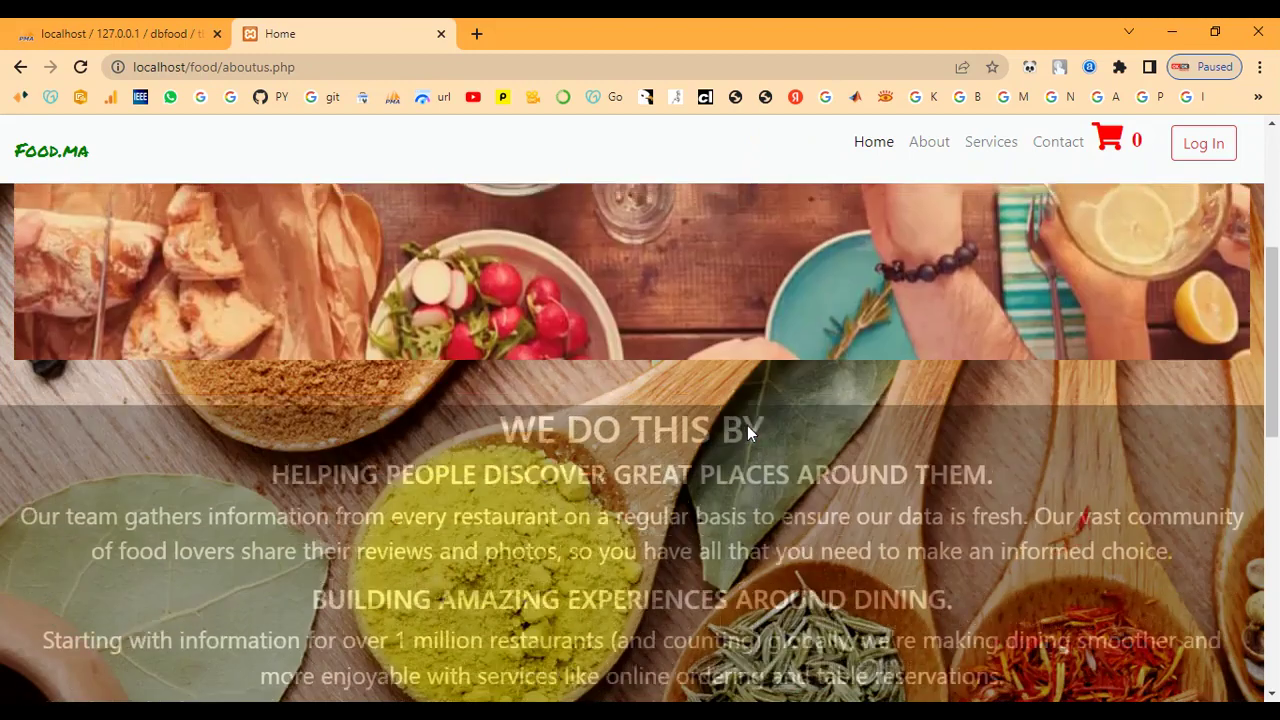
{"action": "scroll", "coordinate": [684, 391], "scroll_direction": "up", "scroll_amount": 2}
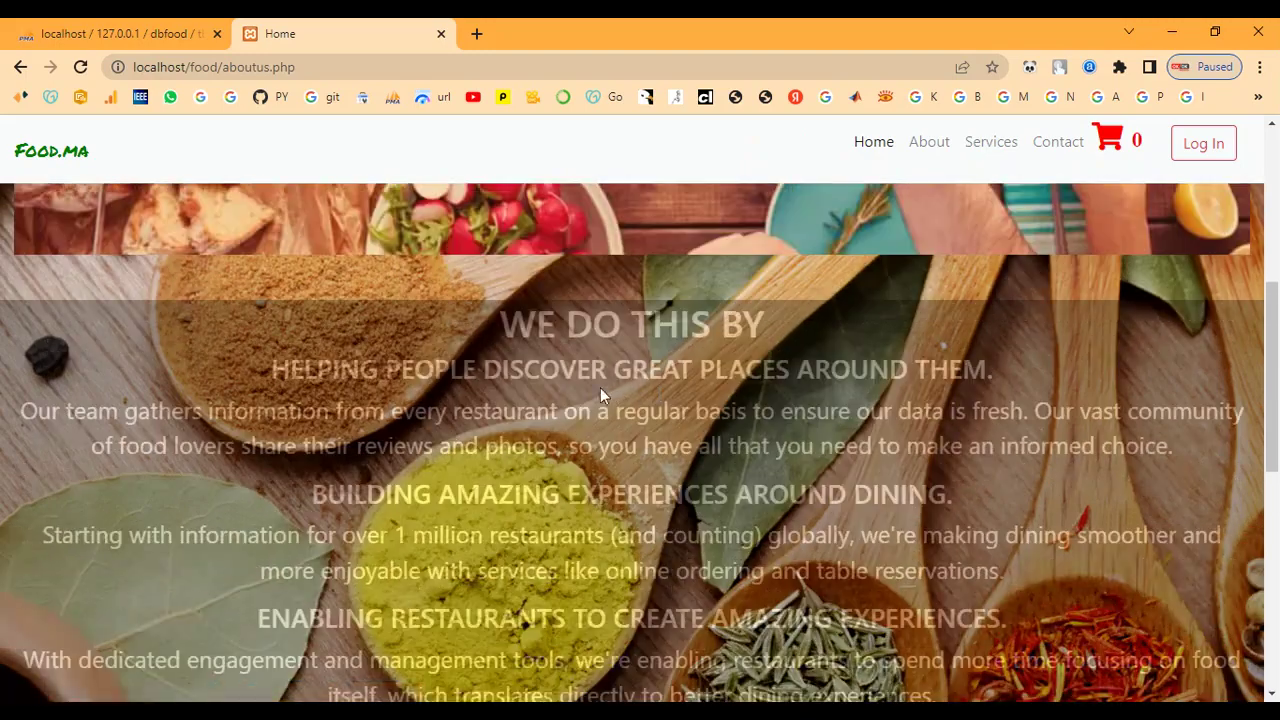
{"action": "scroll", "coordinate": [445, 460], "scroll_direction": "down", "scroll_amount": 6}
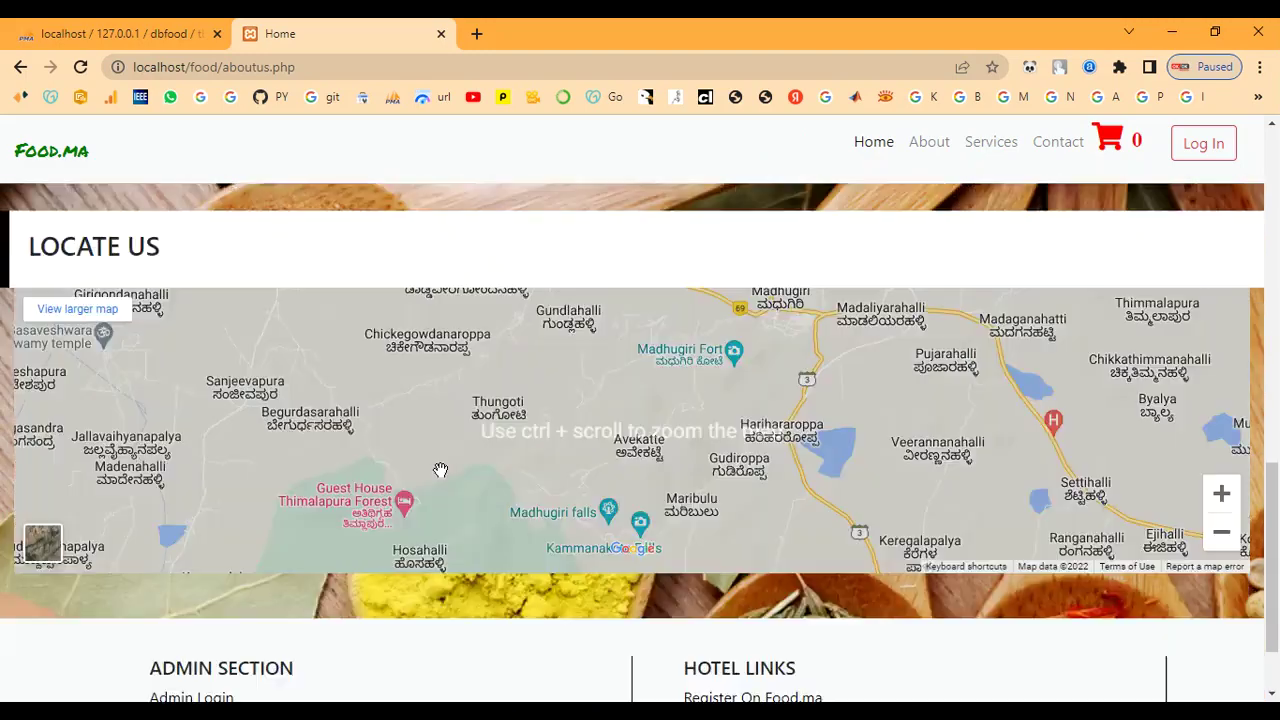
{"action": "scroll", "coordinate": [441, 478], "scroll_direction": "up", "scroll_amount": 10}
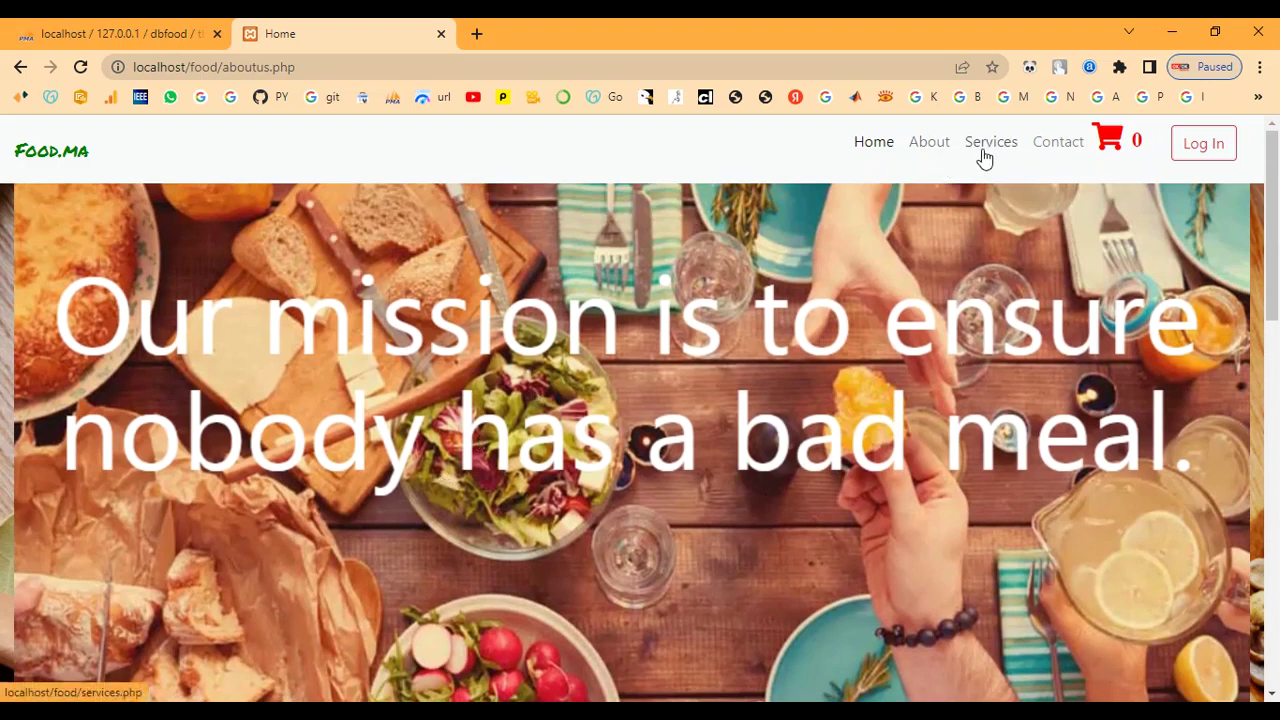
Step: Open the Services page and scroll through it
{"action": "left_click", "coordinate": [983, 155]}
{"action": "scroll", "coordinate": [551, 364], "scroll_direction": "down", "scroll_amount": 2}
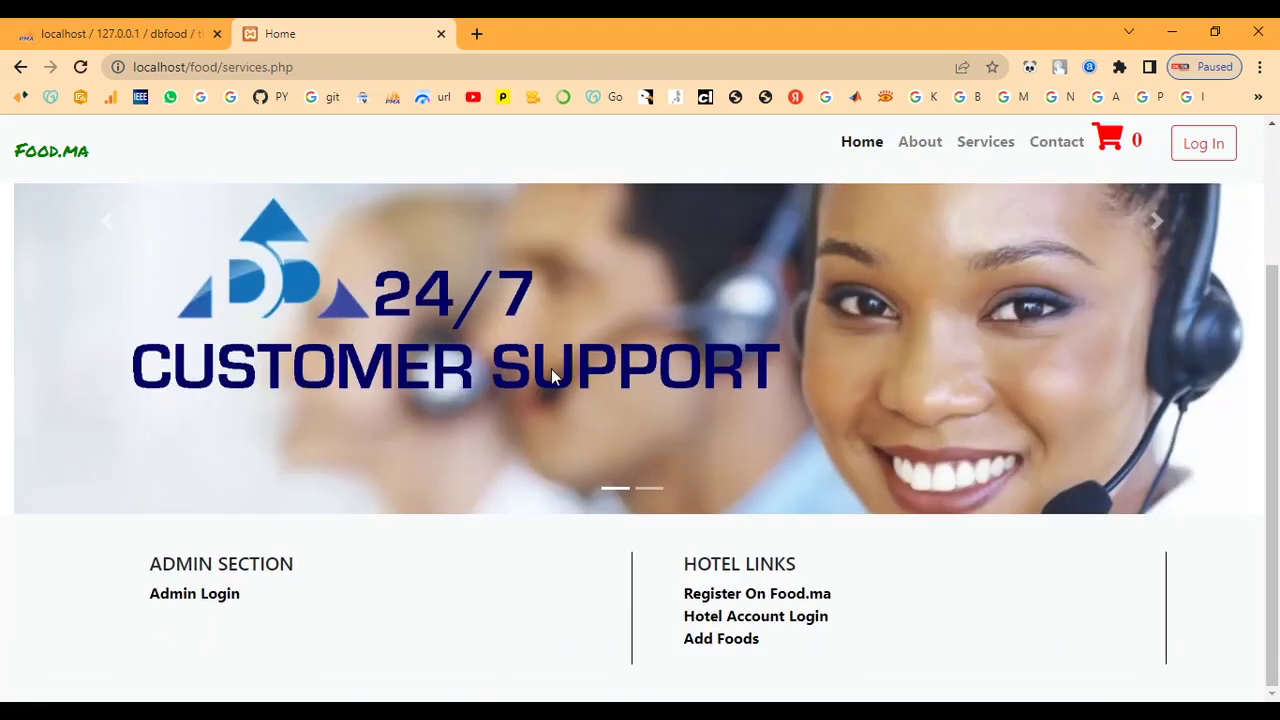
{"action": "scroll", "coordinate": [556, 370], "scroll_direction": "up", "scroll_amount": 2}
Step: Browse the Contact page, then return to the home page
{"action": "left_click", "coordinate": [1046, 148]}
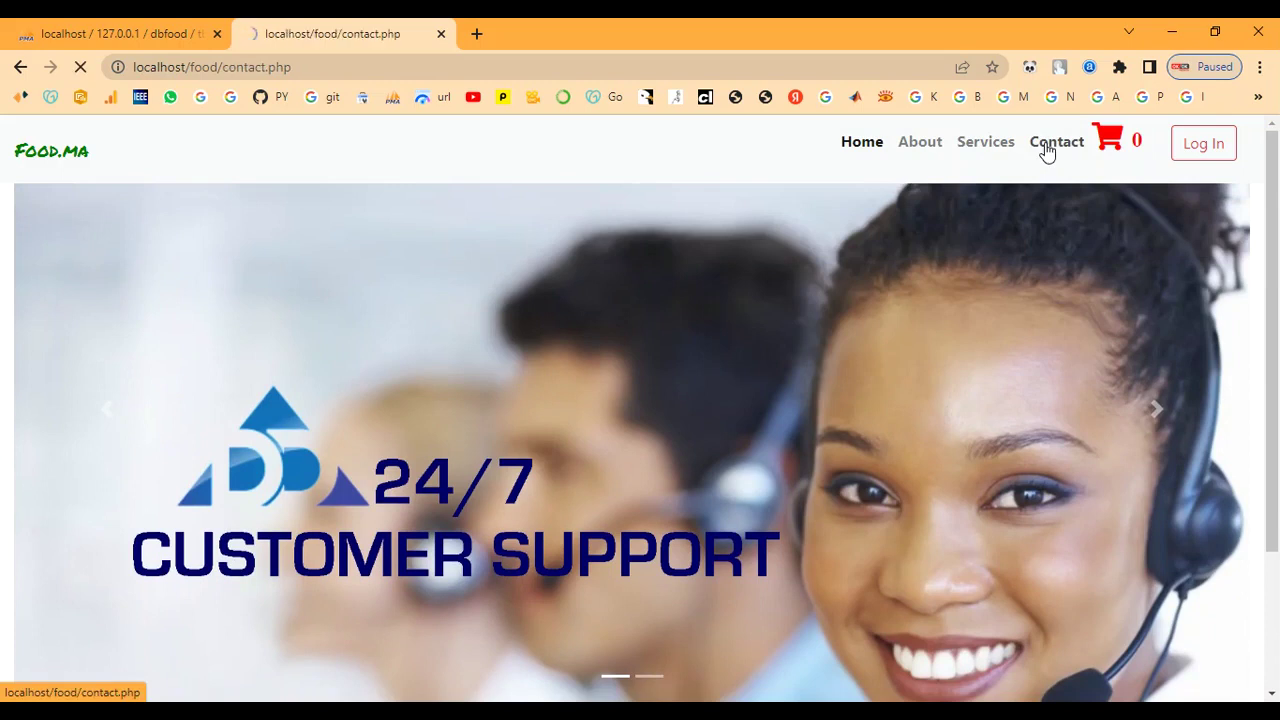
{"action": "scroll", "coordinate": [712, 400], "scroll_direction": "down", "scroll_amount": 1}
{"action": "scroll", "coordinate": [712, 400], "scroll_direction": "down", "scroll_amount": 3}
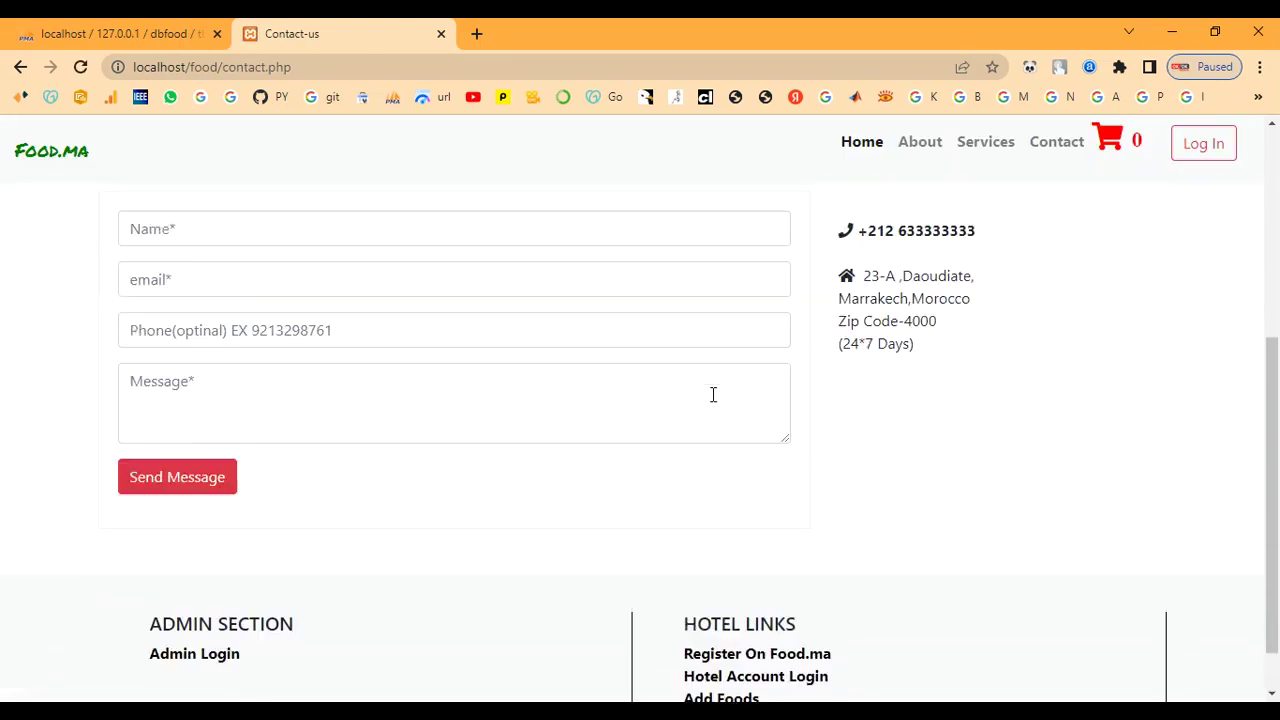
{"action": "scroll", "coordinate": [712, 394], "scroll_direction": "up", "scroll_amount": 4}
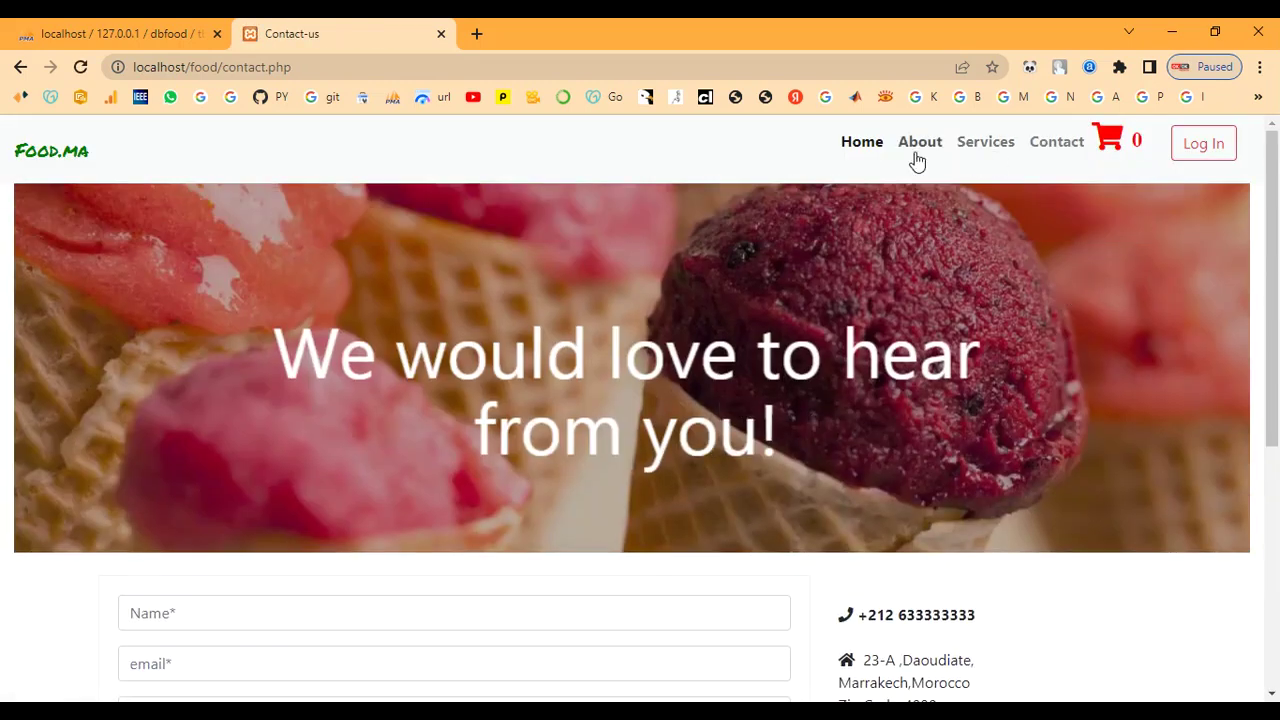
{"action": "left_click", "coordinate": [876, 148]}
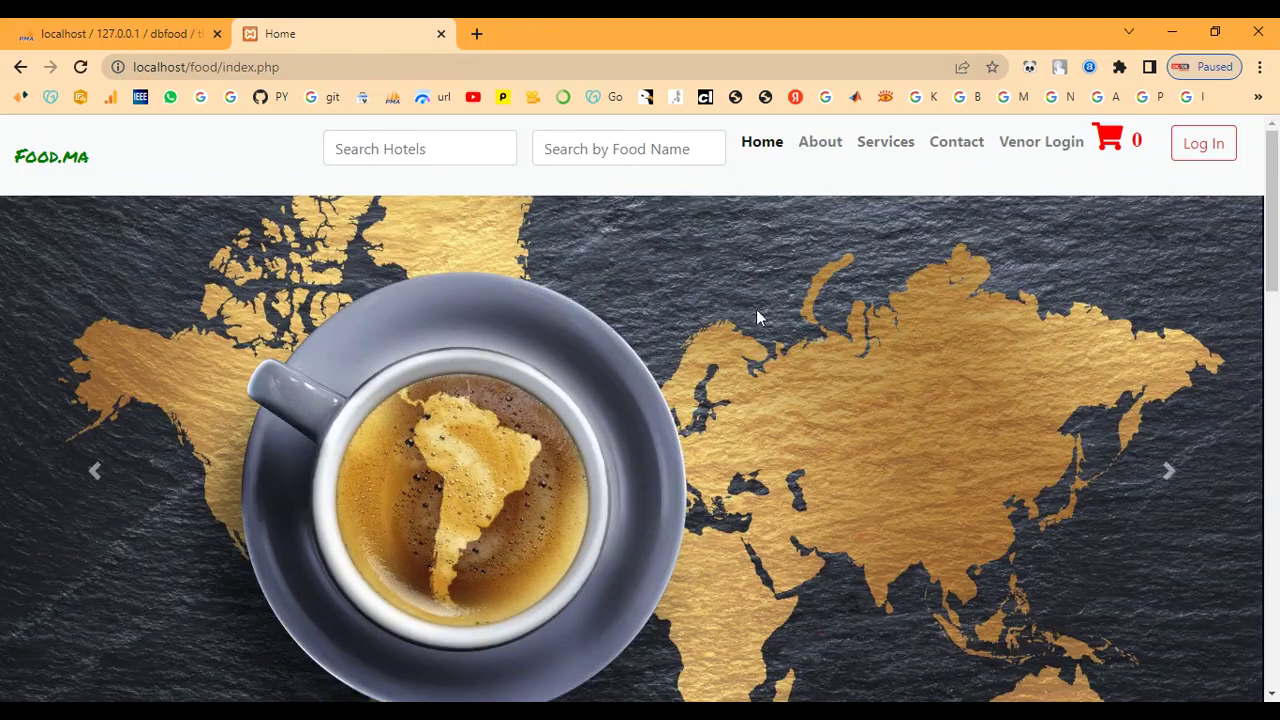
Step: Start a new vendor sign-up from Vendor Login and enter the hotel name 'spice'
{"action": "left_click", "coordinate": [1038, 150]}
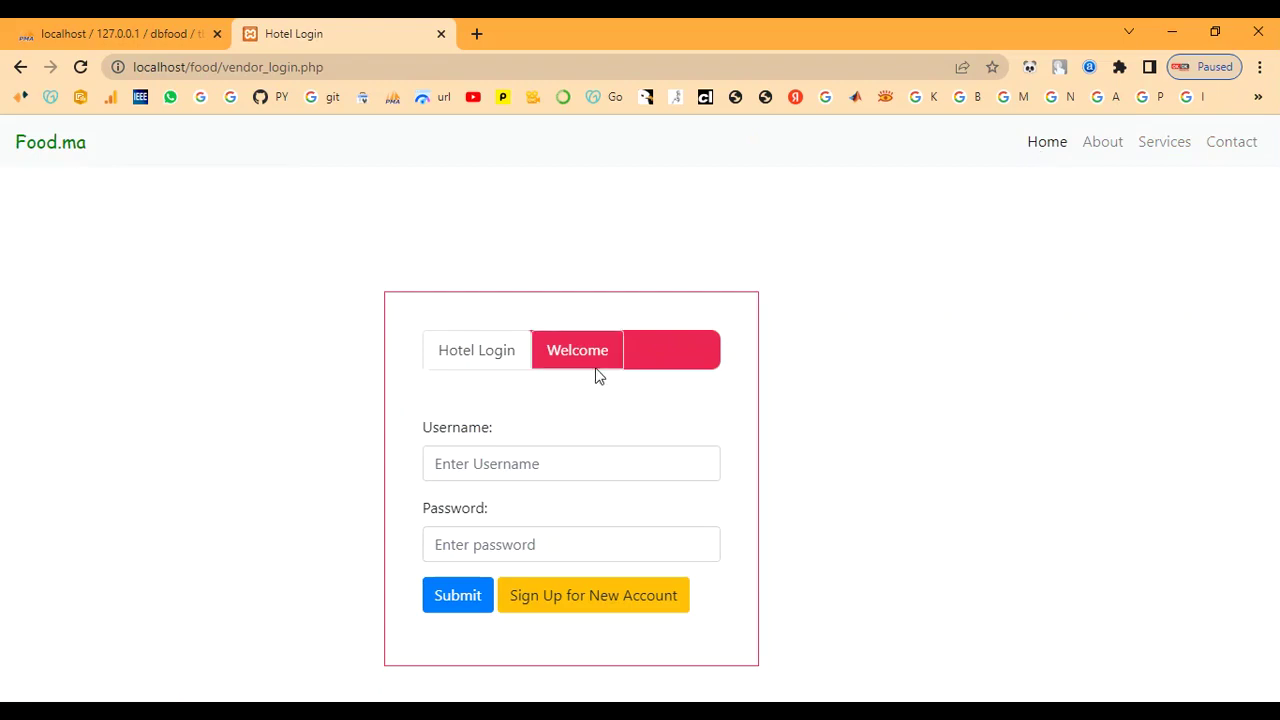
{"action": "left_click", "coordinate": [563, 608]}
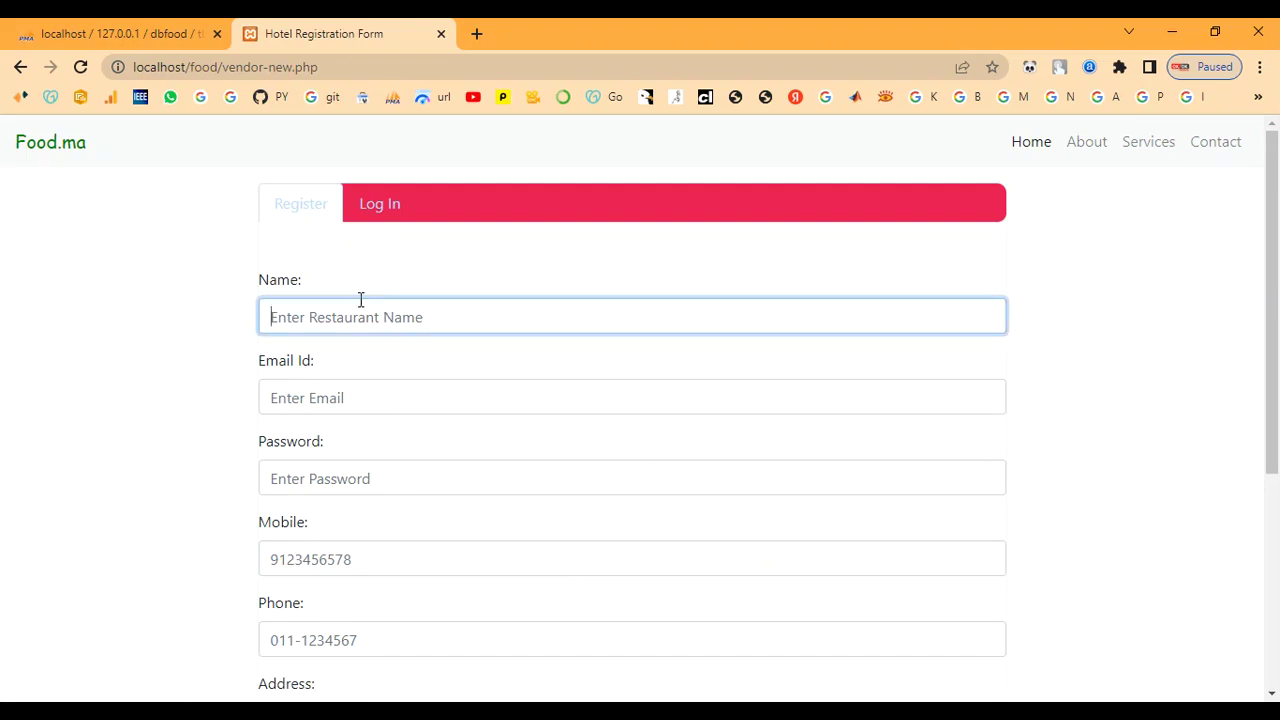
{"action": "type", "text": "S"}
{"action": "key", "text": "BackSpace"}
{"action": "type", "text": "spice"}
{"action": "key", "text": "Tab"}
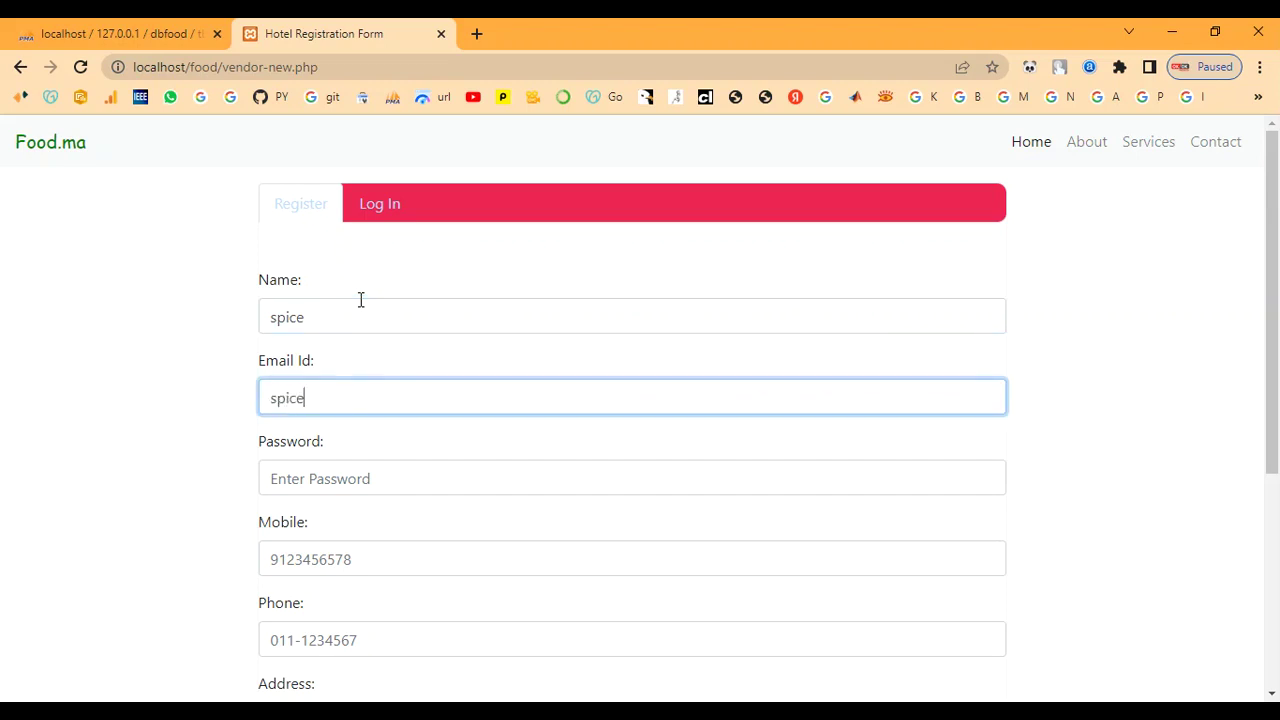
Step: Fill in the hotel's e-mail, password and mobile number
{"action": "key", "text": "Tab"}
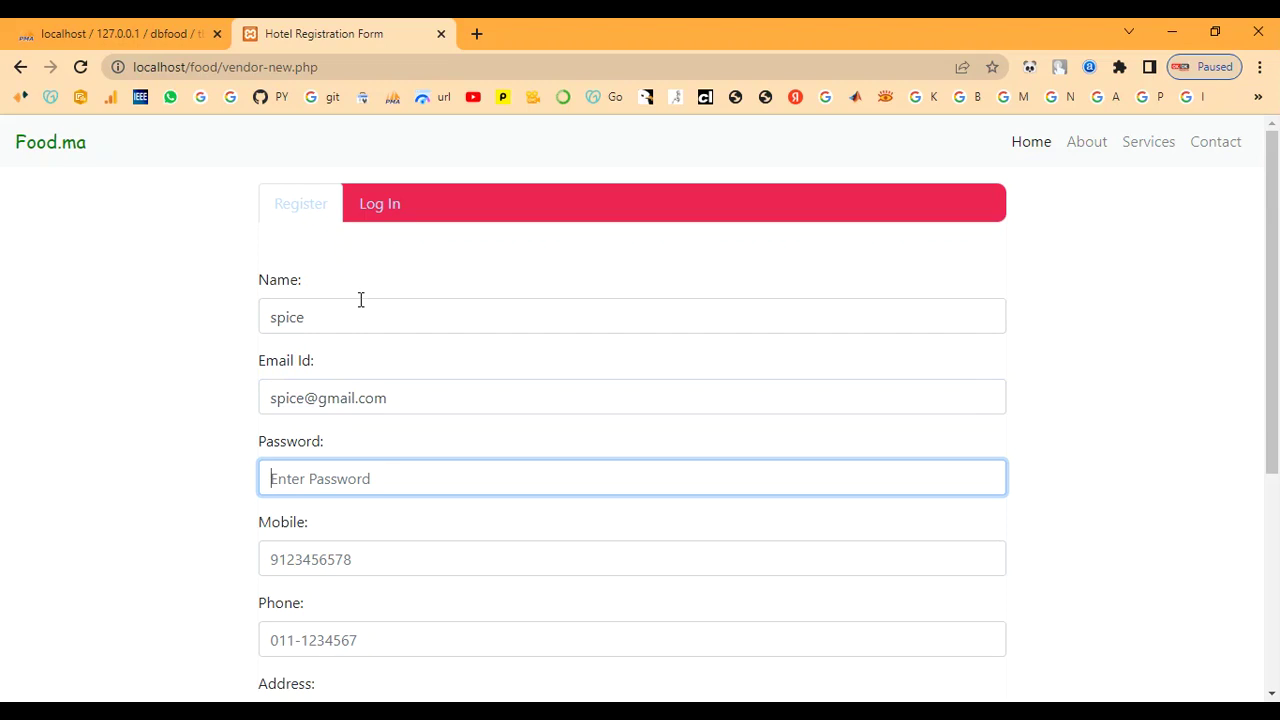
{"action": "type", "text": "s"}
{"action": "key", "text": "Tab"}
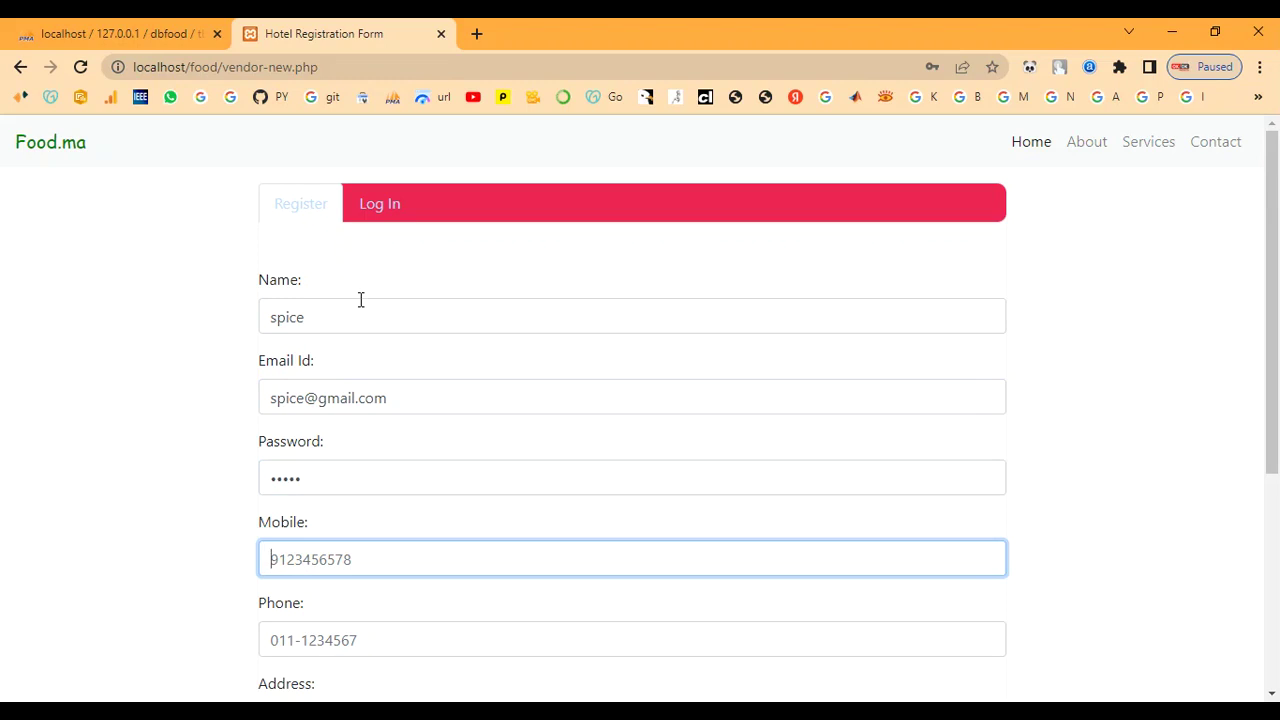
{"action": "key", "text": "Tab"}
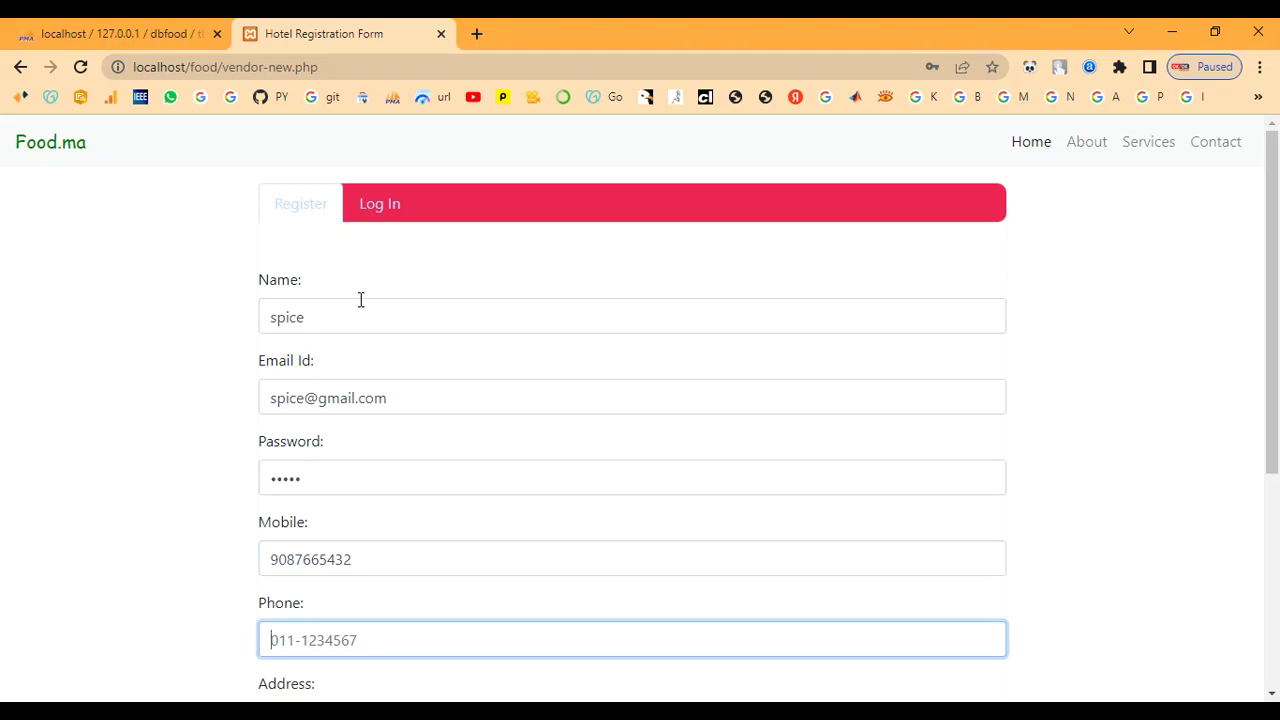
Step: Copy the mobile number into the Phone field and begin entering the address
{"action": "left_click_drag", "start_coordinate": [359, 556], "coordinate": [170, 530]}
{"action": "key", "text": "ctrl+c"}
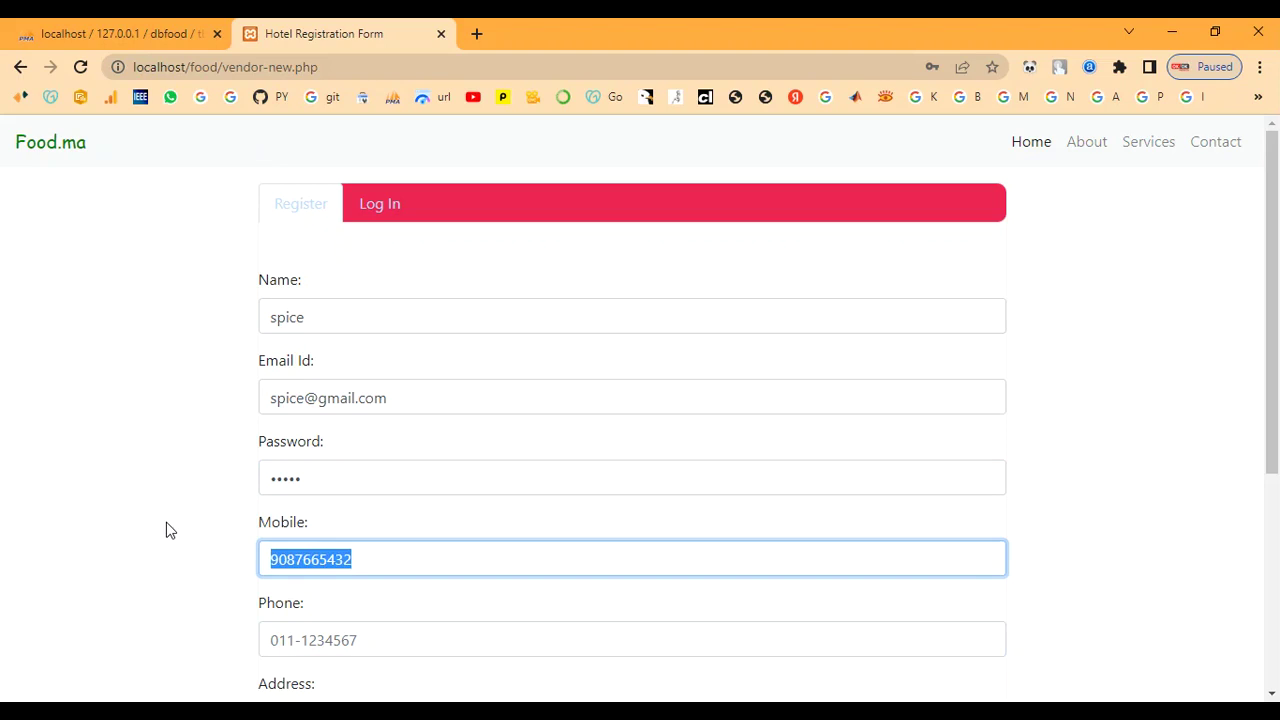
{"action": "left_click", "coordinate": [291, 641]}
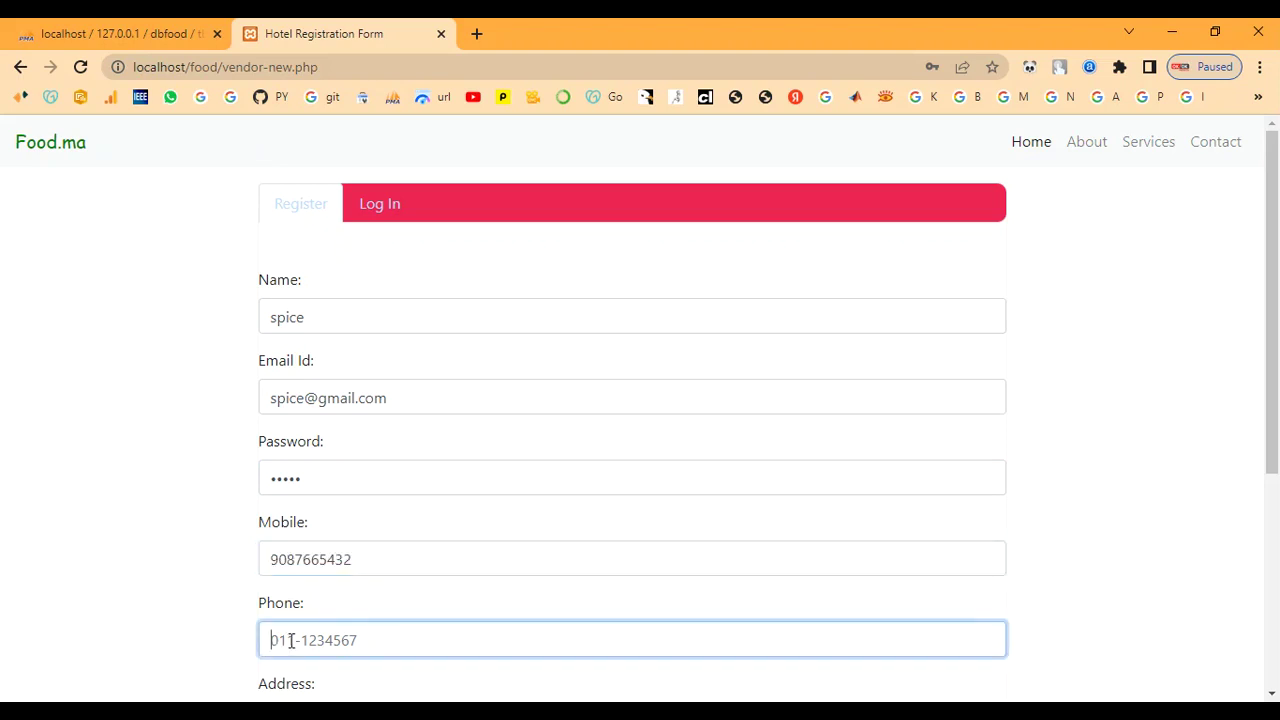
{"action": "key", "text": "ctrl+v"}
{"action": "scroll", "coordinate": [406, 614], "scroll_direction": "down", "scroll_amount": 2}
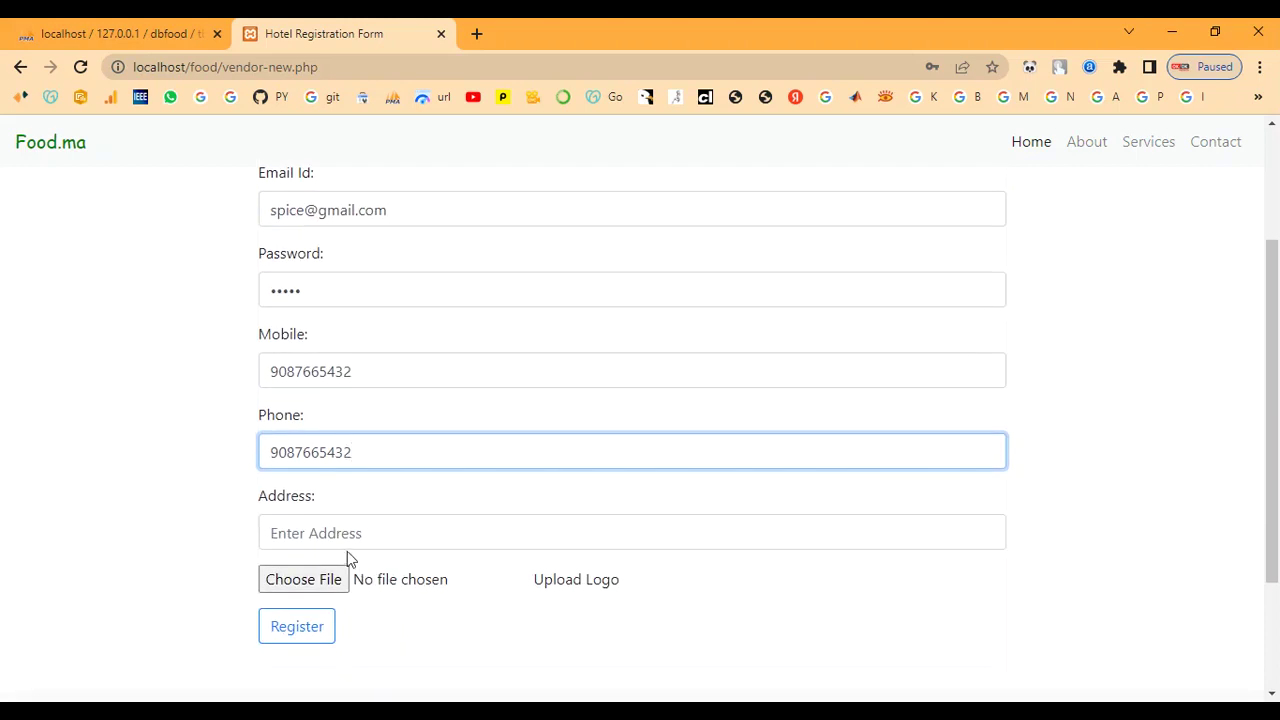
{"action": "left_click", "coordinate": [345, 539]}
{"action": "type", "text": "chennai"}
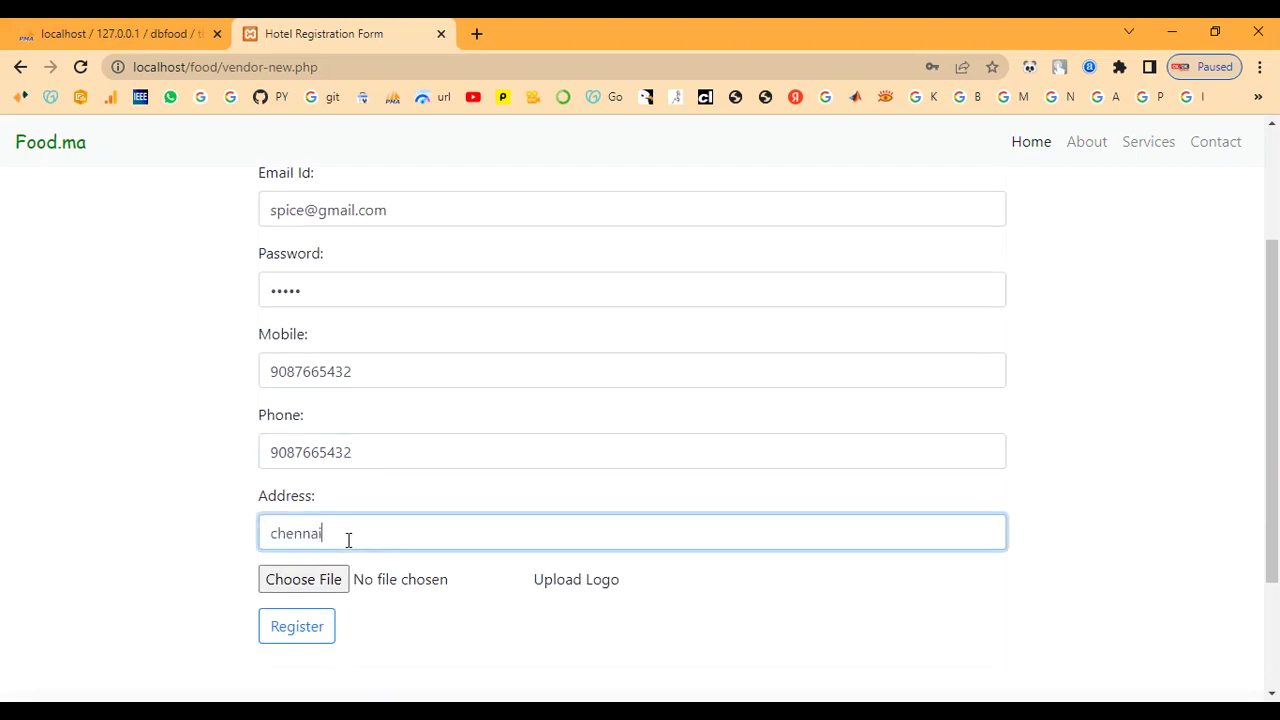
Step: Attach the chef Restaurant-logo PNG from the spice folder and register the hotel
{"action": "left_click", "coordinate": [329, 580]}
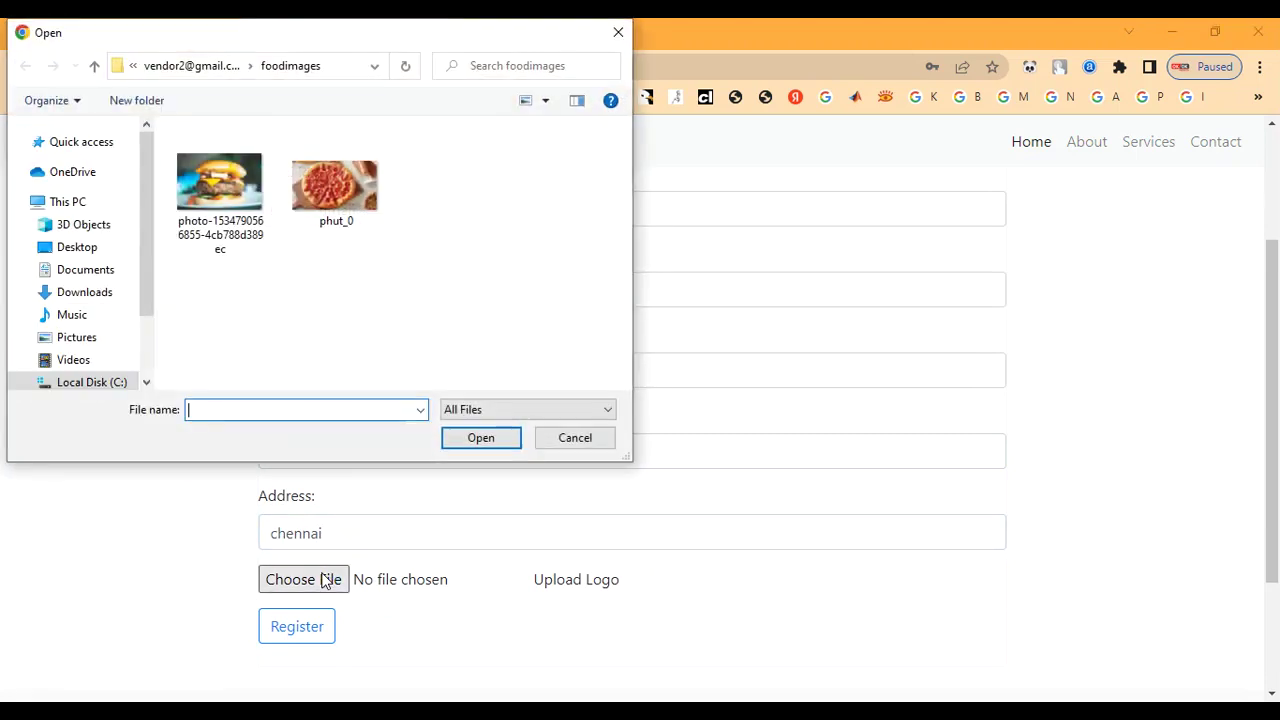
{"action": "left_click", "coordinate": [203, 68]}
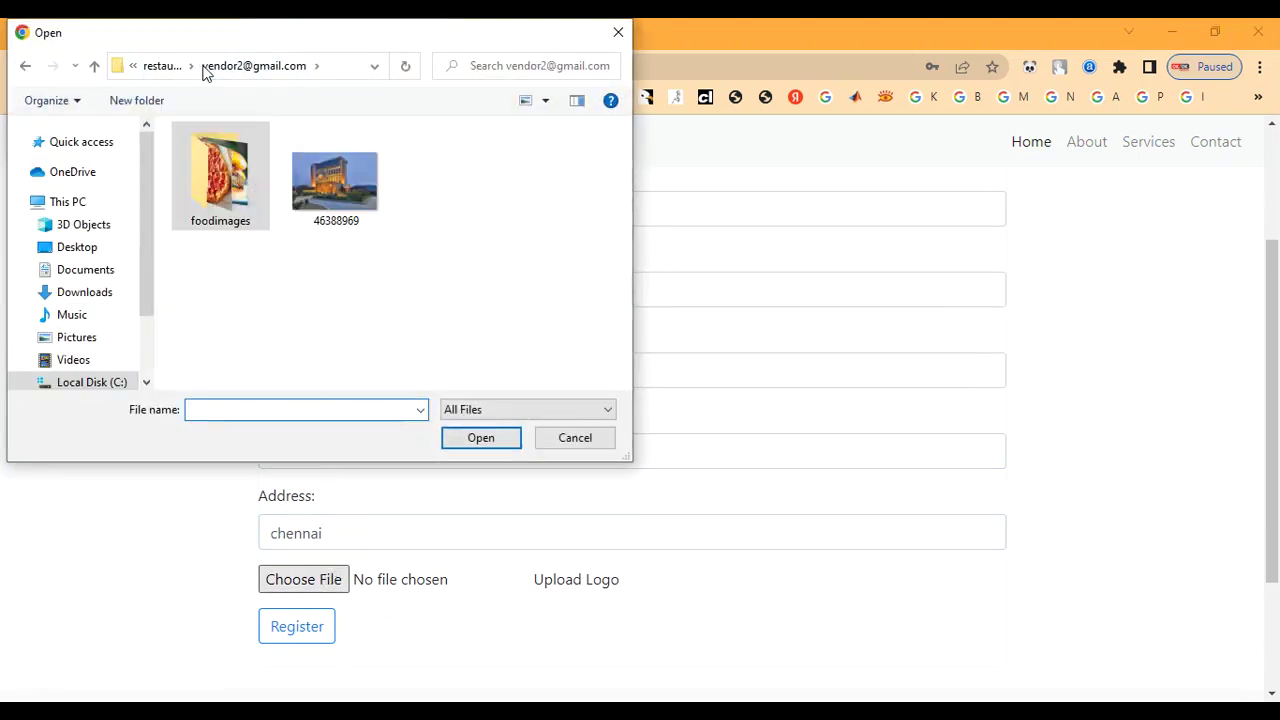
{"action": "left_click", "coordinate": [158, 66]}
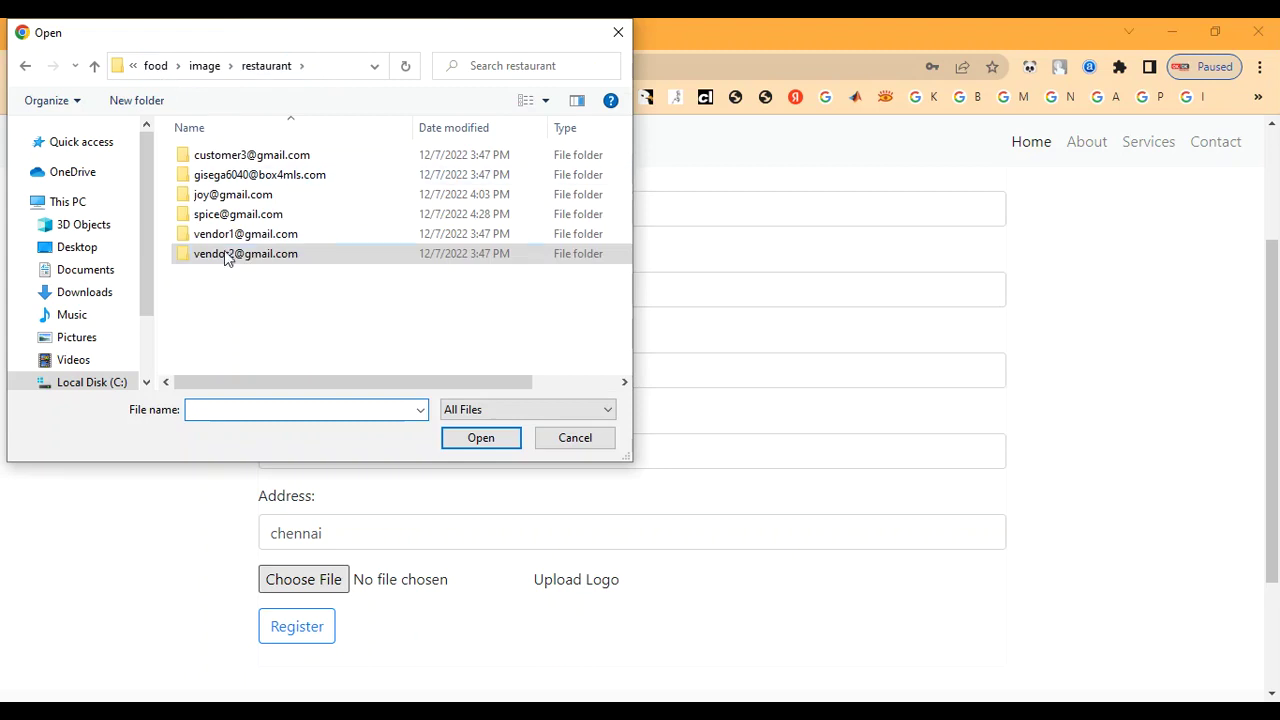
{"action": "double_click", "coordinate": [255, 214]}
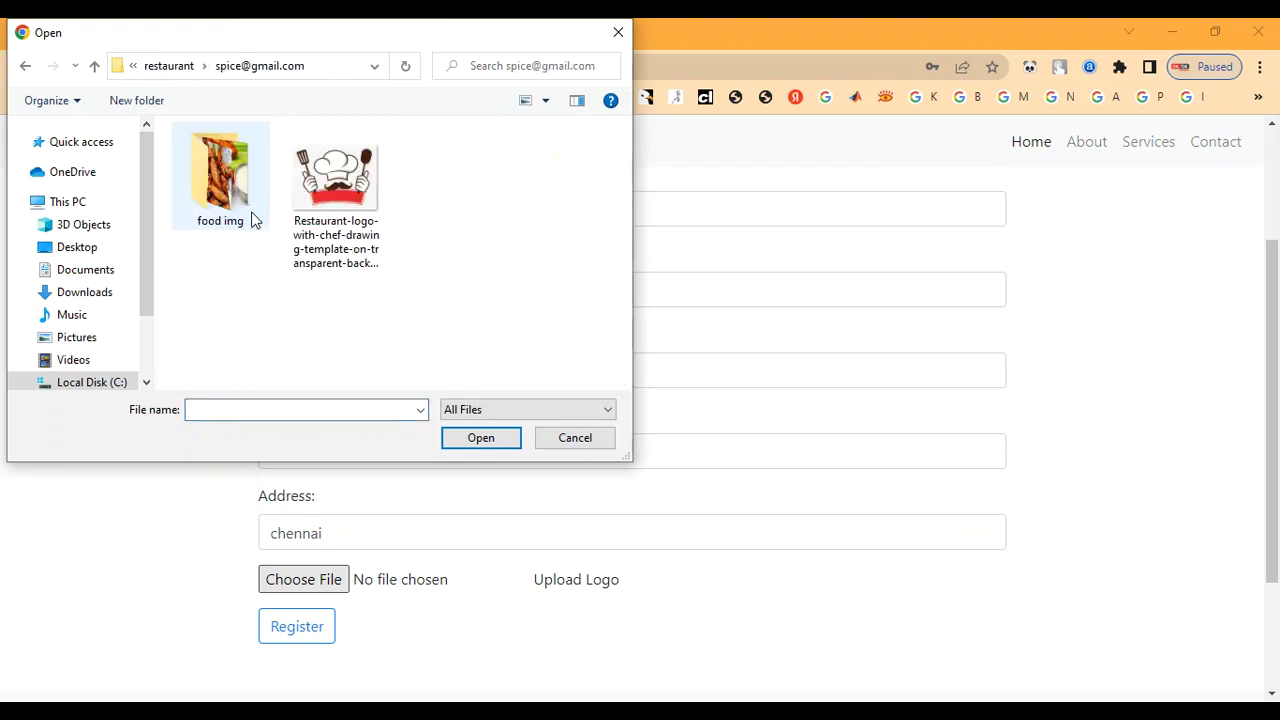
{"action": "double_click", "coordinate": [336, 212]}
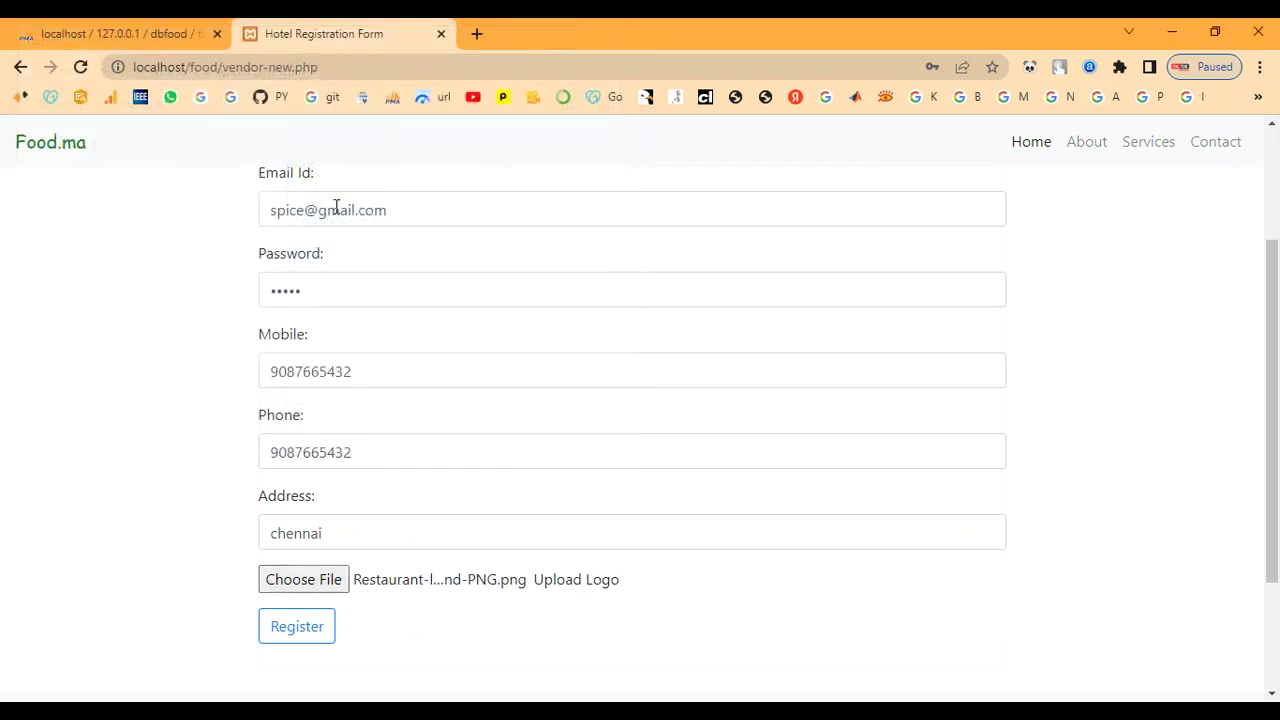
{"action": "left_click", "coordinate": [313, 636]}
{"action": "left_click", "coordinate": [330, 628]}
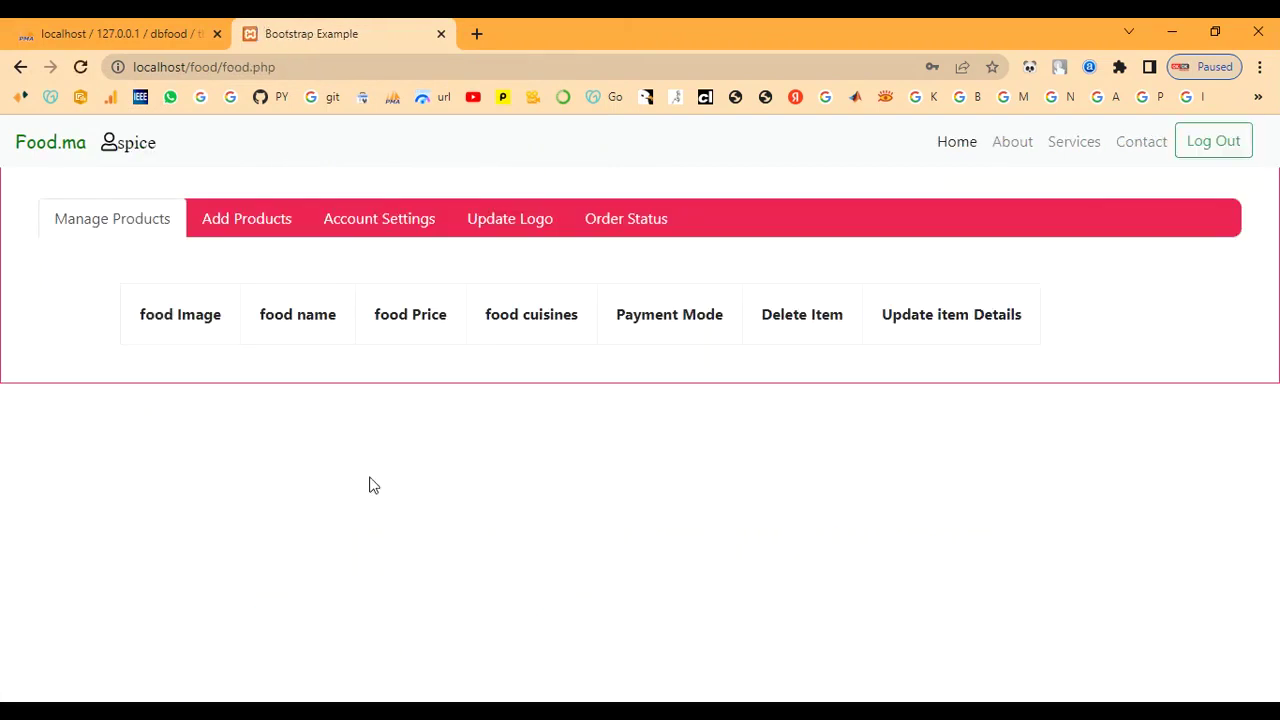
Step: Upload 46388969.jpg from the vendor folder as the new logo via Update Logo
{"action": "left_click", "coordinate": [522, 224]}
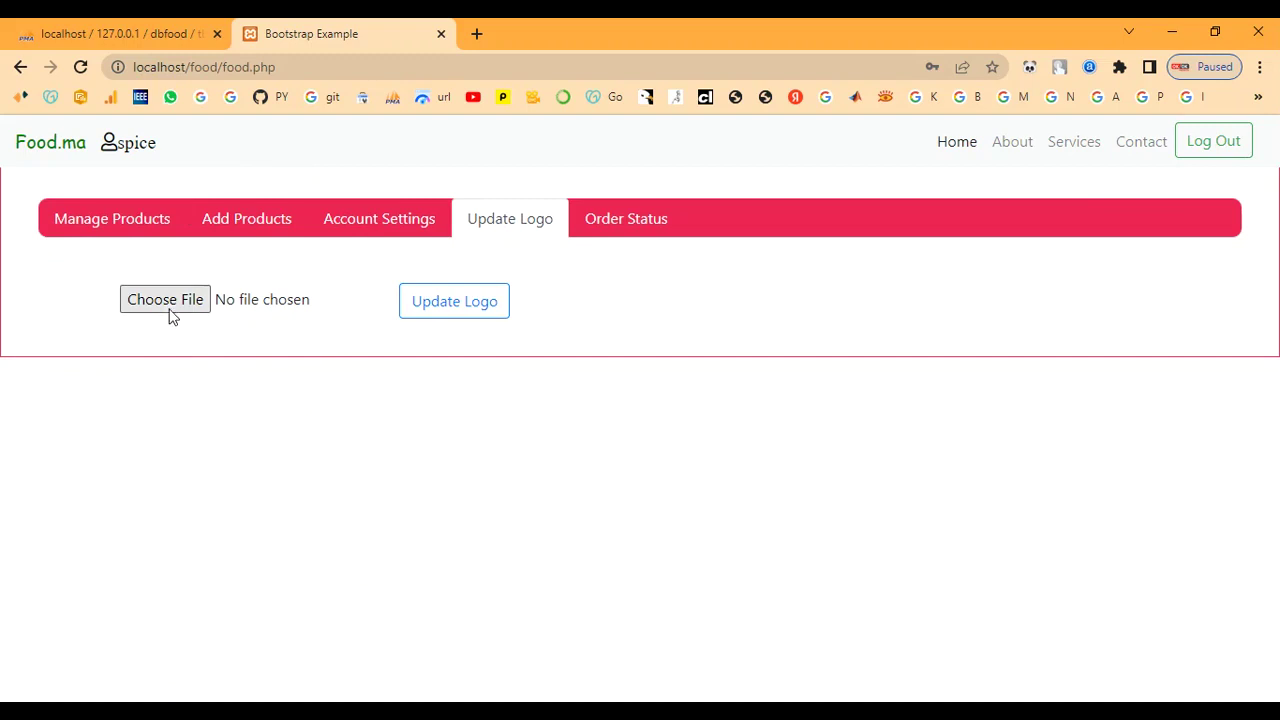
{"action": "left_click", "coordinate": [422, 309]}
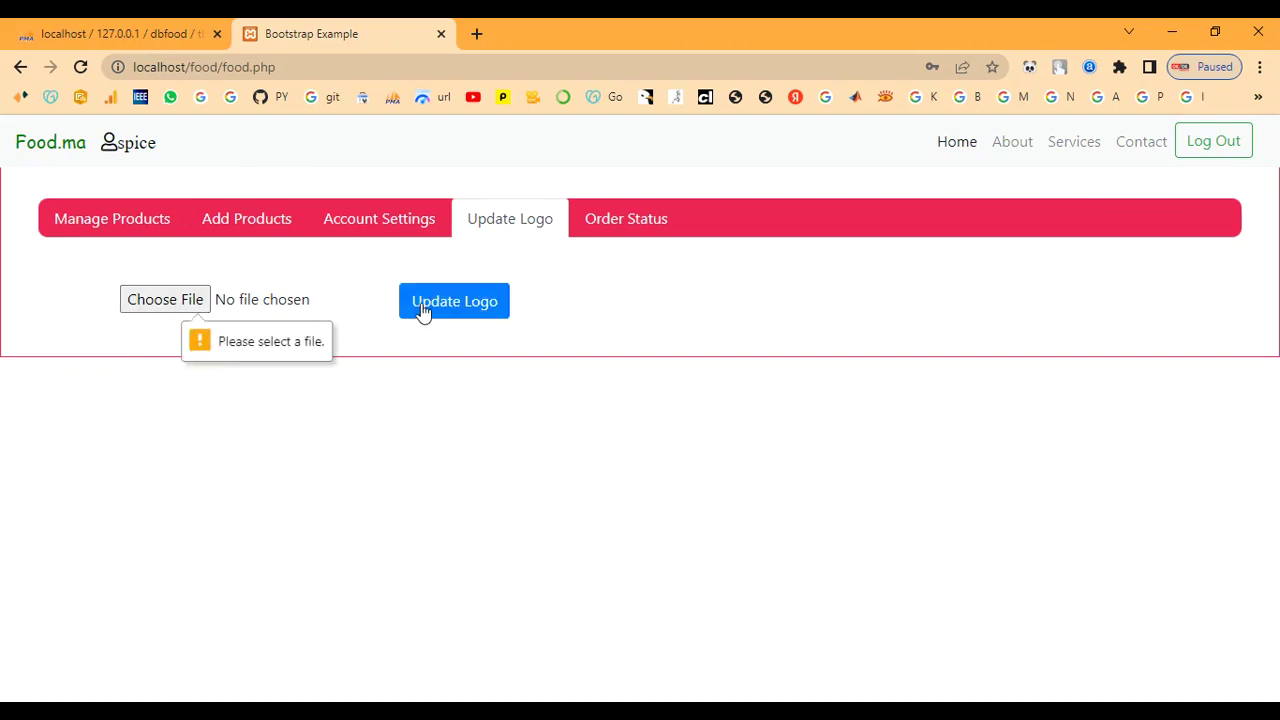
{"action": "left_click", "coordinate": [153, 302]}
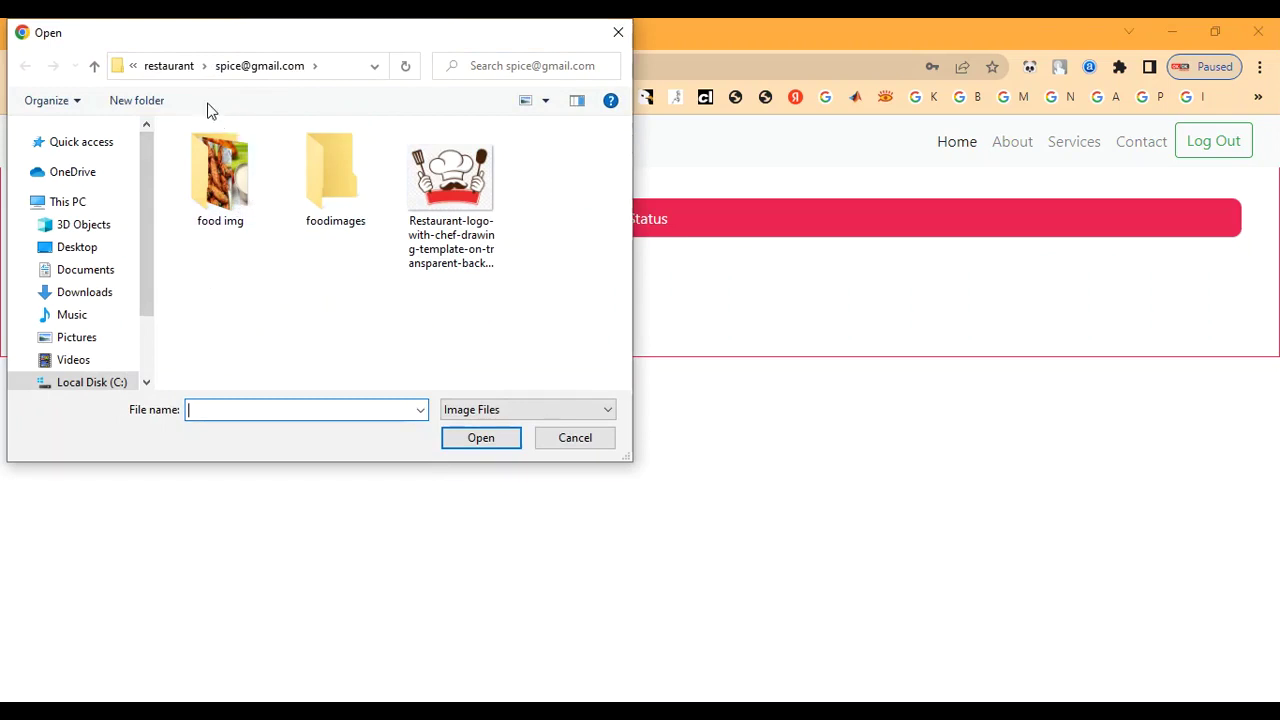
{"action": "left_click", "coordinate": [162, 70]}
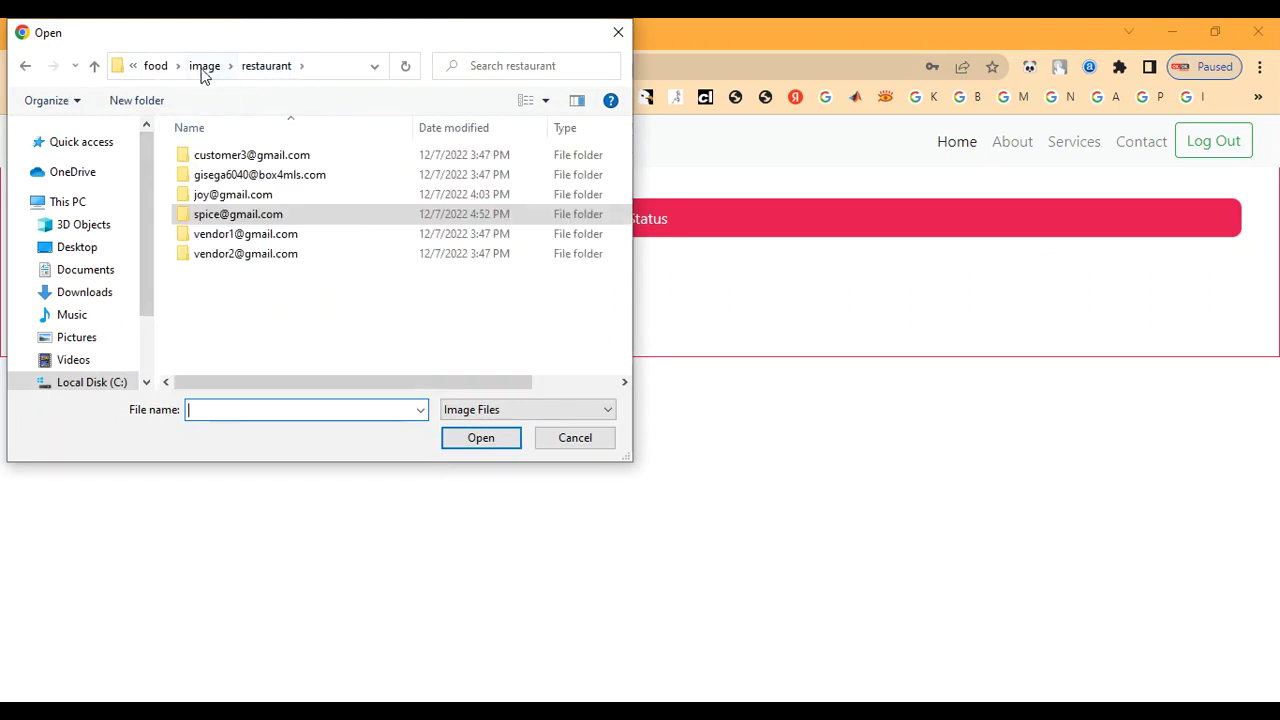
{"action": "left_click", "coordinate": [268, 238]}
{"action": "double_click", "coordinate": [268, 236]}
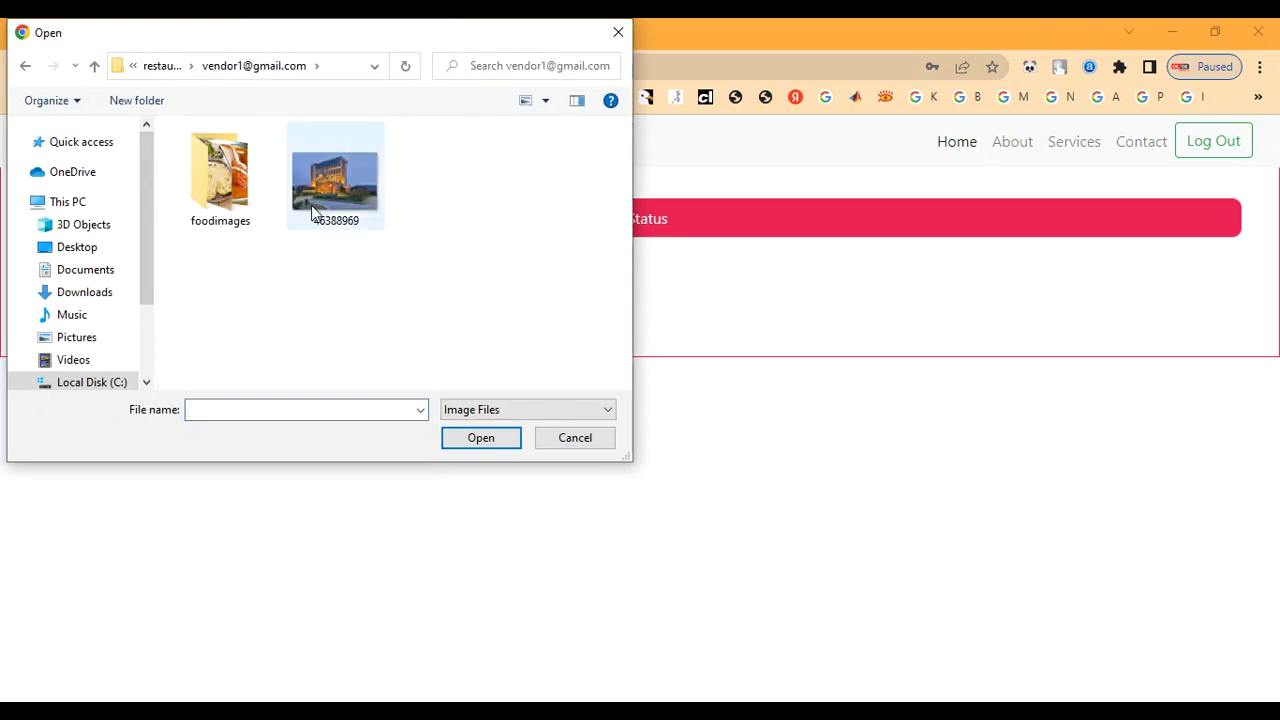
{"action": "double_click", "coordinate": [322, 200]}
{"action": "left_click", "coordinate": [461, 312]}
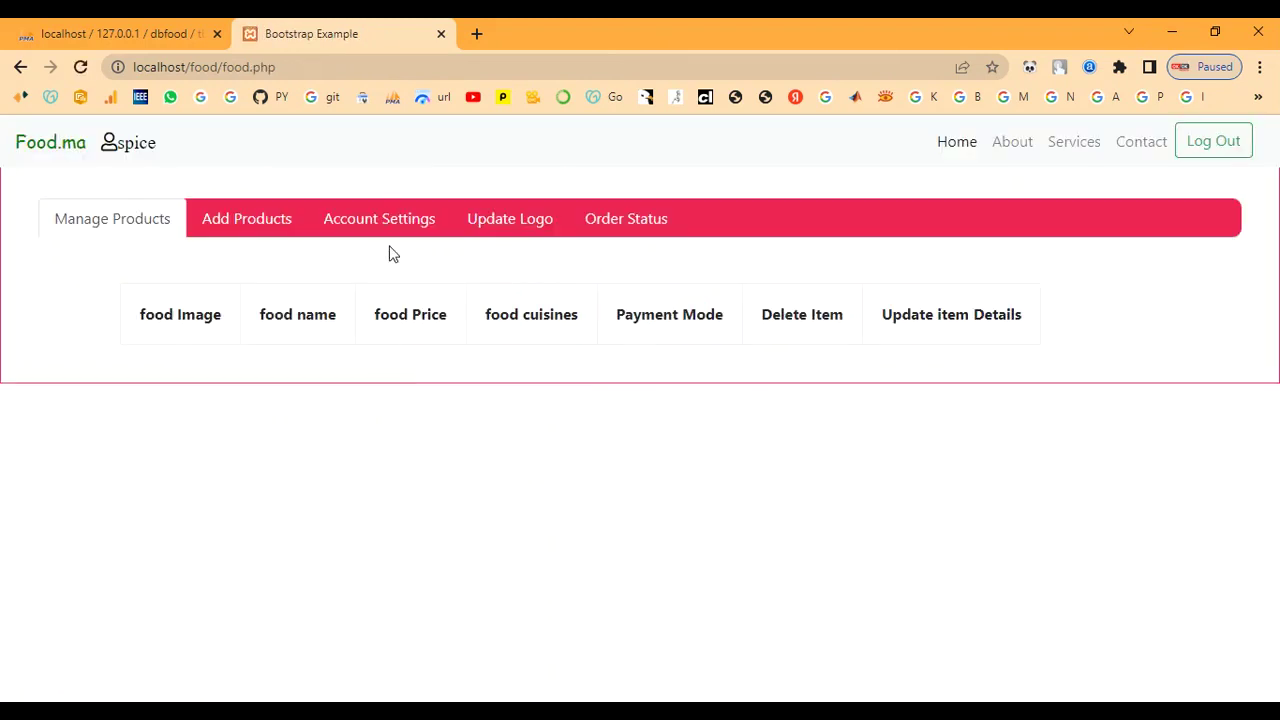
{"action": "left_click", "coordinate": [272, 228]}
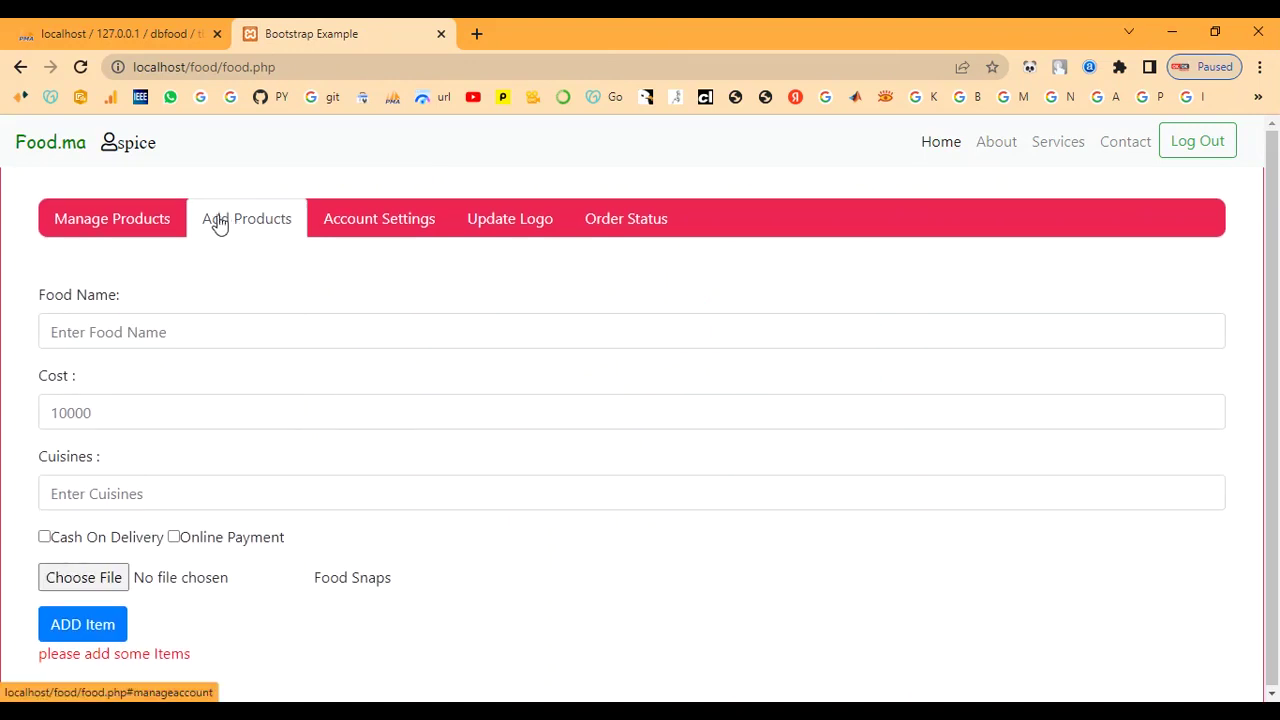
{"action": "left_click", "coordinate": [366, 228]}
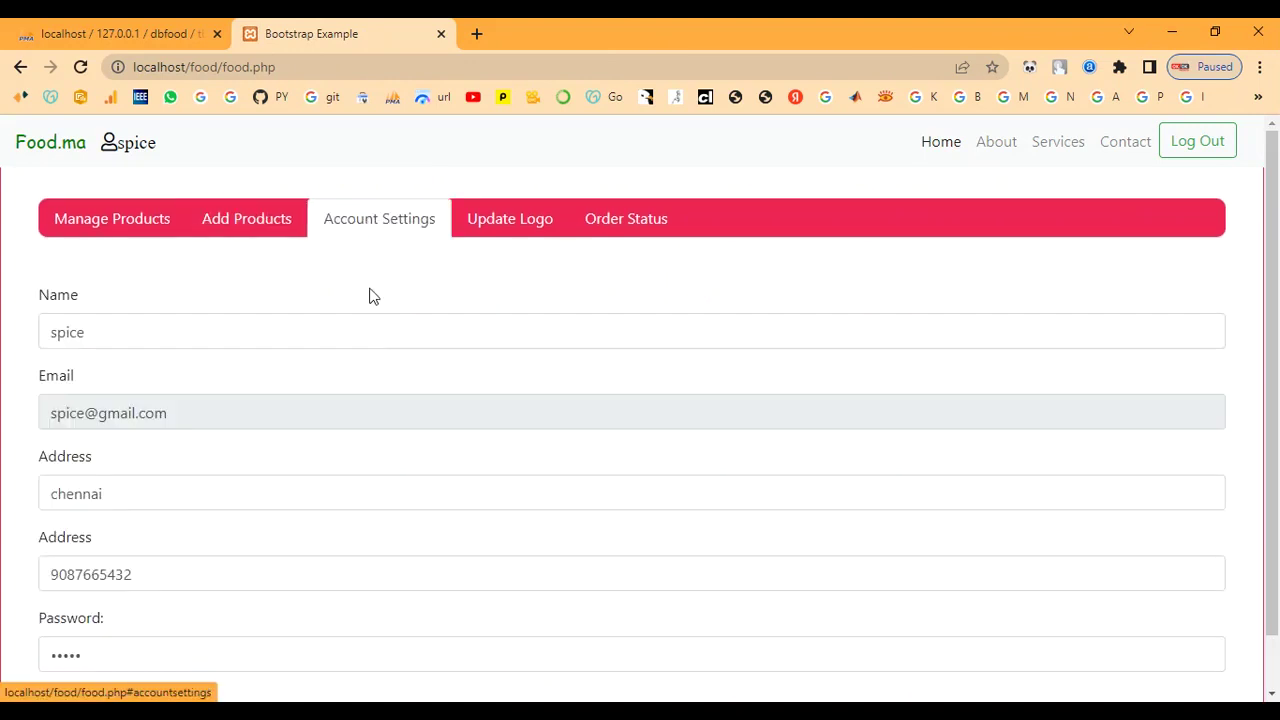
{"action": "scroll", "coordinate": [373, 320], "scroll_direction": "down", "scroll_amount": 1}
{"action": "scroll", "coordinate": [240, 430], "scroll_direction": "up", "scroll_amount": 1}
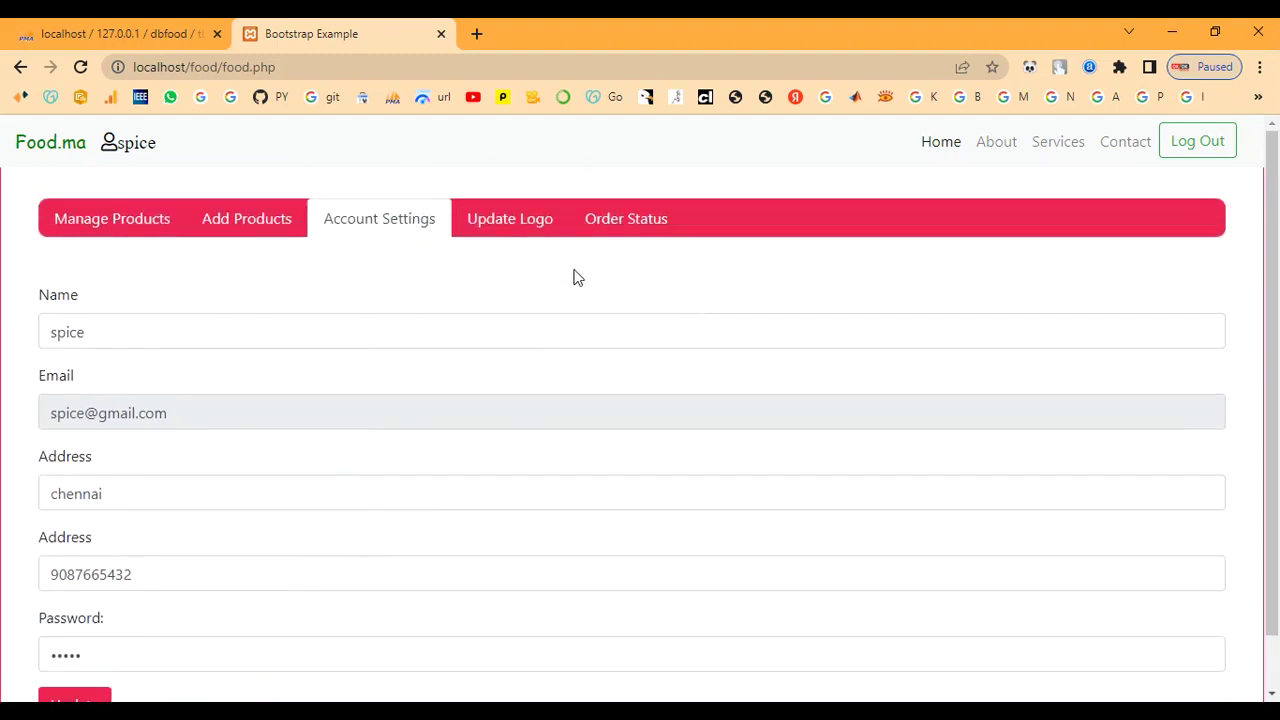
{"action": "left_click", "coordinate": [491, 228]}
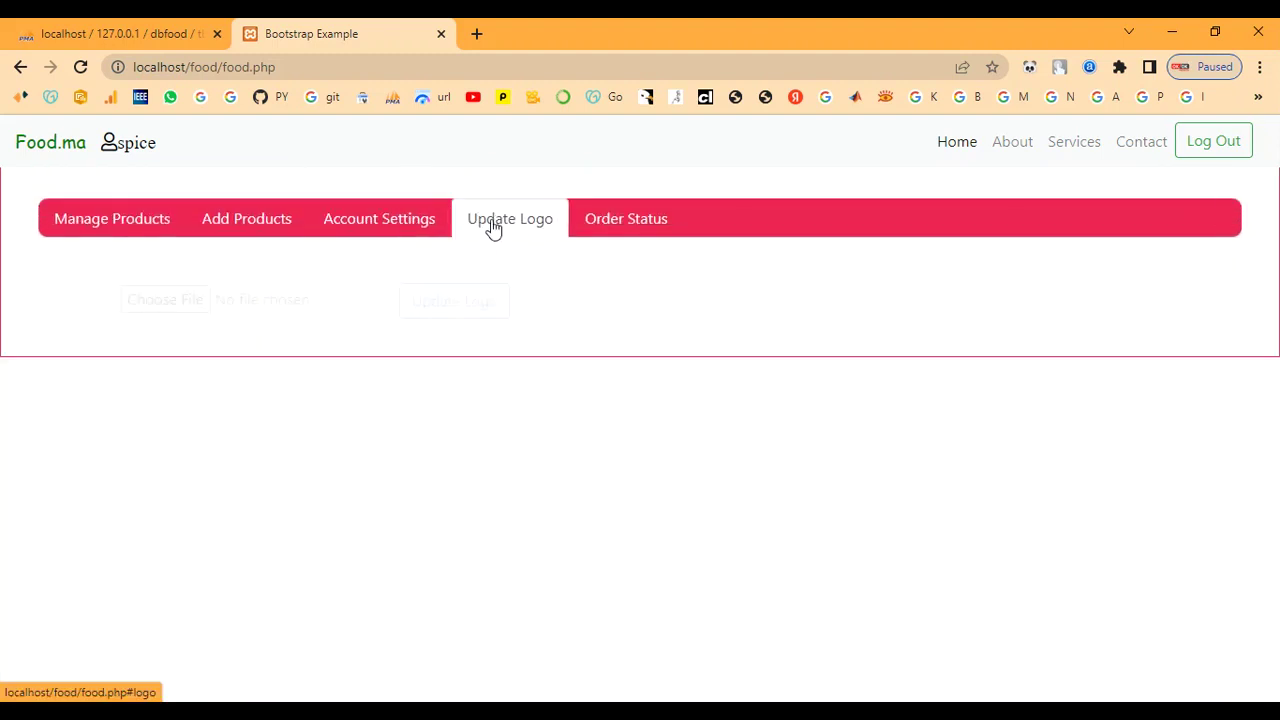
{"action": "left_click", "coordinate": [628, 236]}
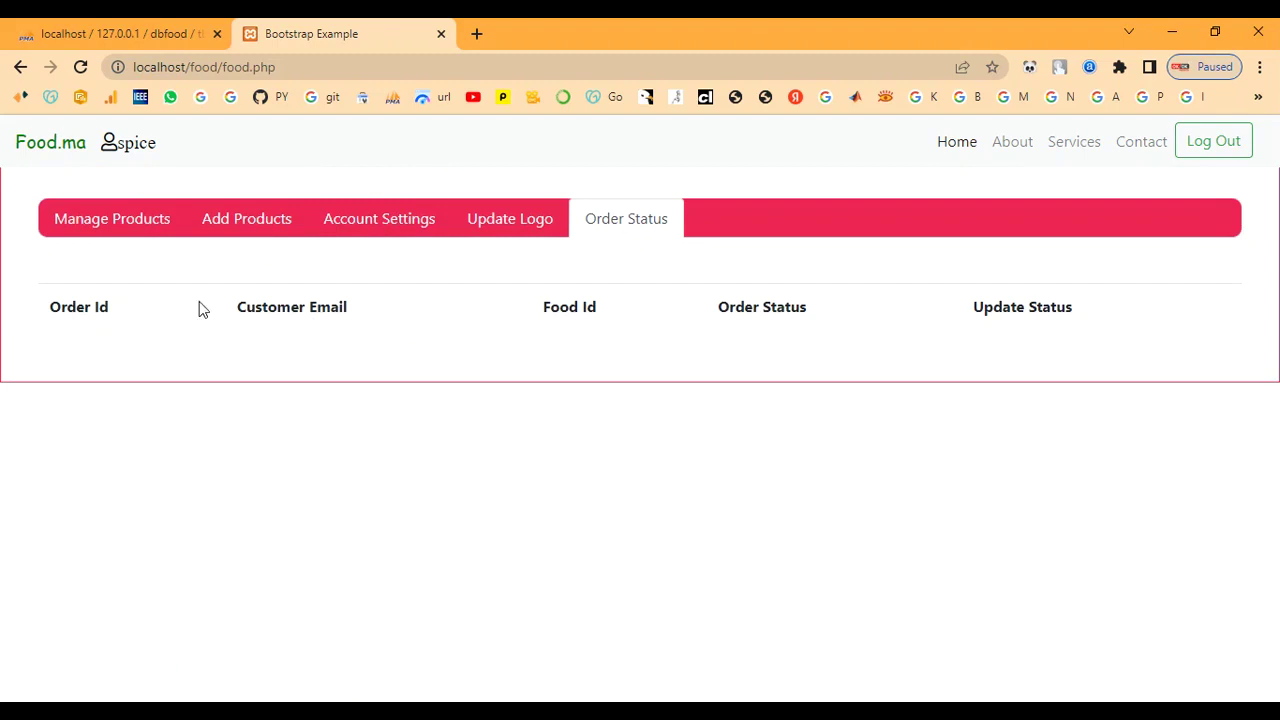
{"action": "left_click", "coordinate": [130, 234]}
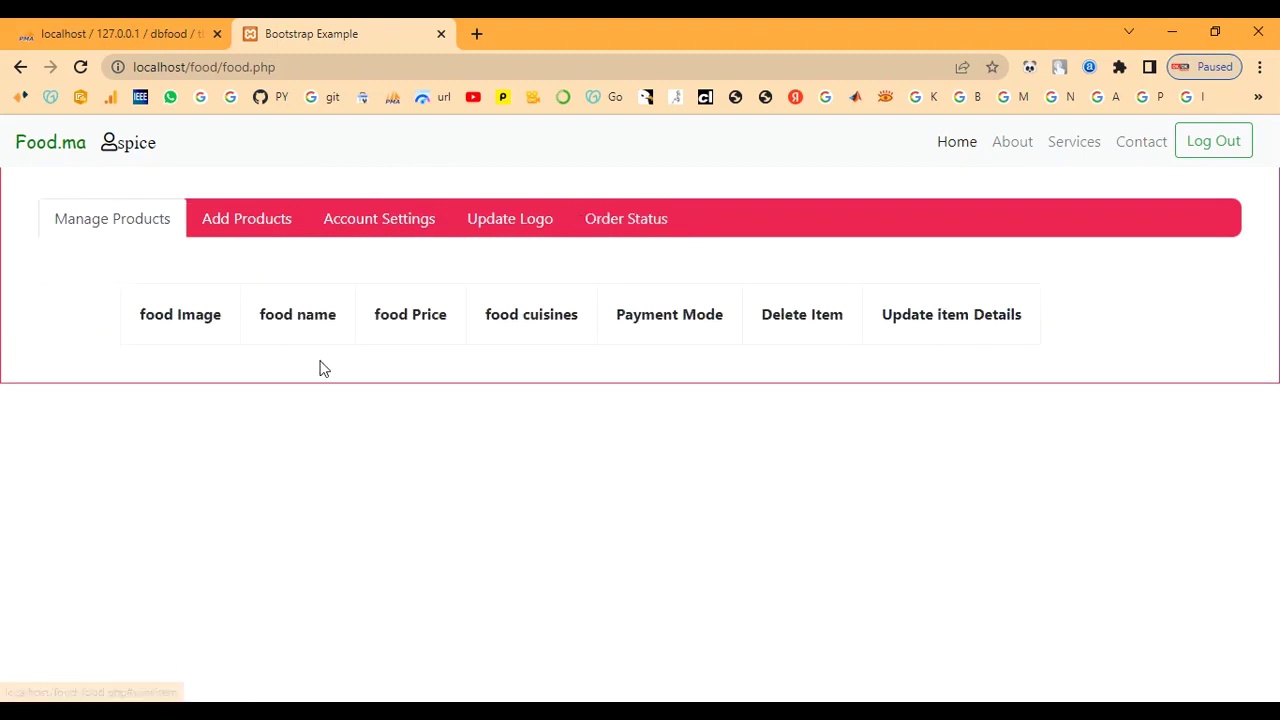
{"action": "left_click", "coordinate": [240, 228]}
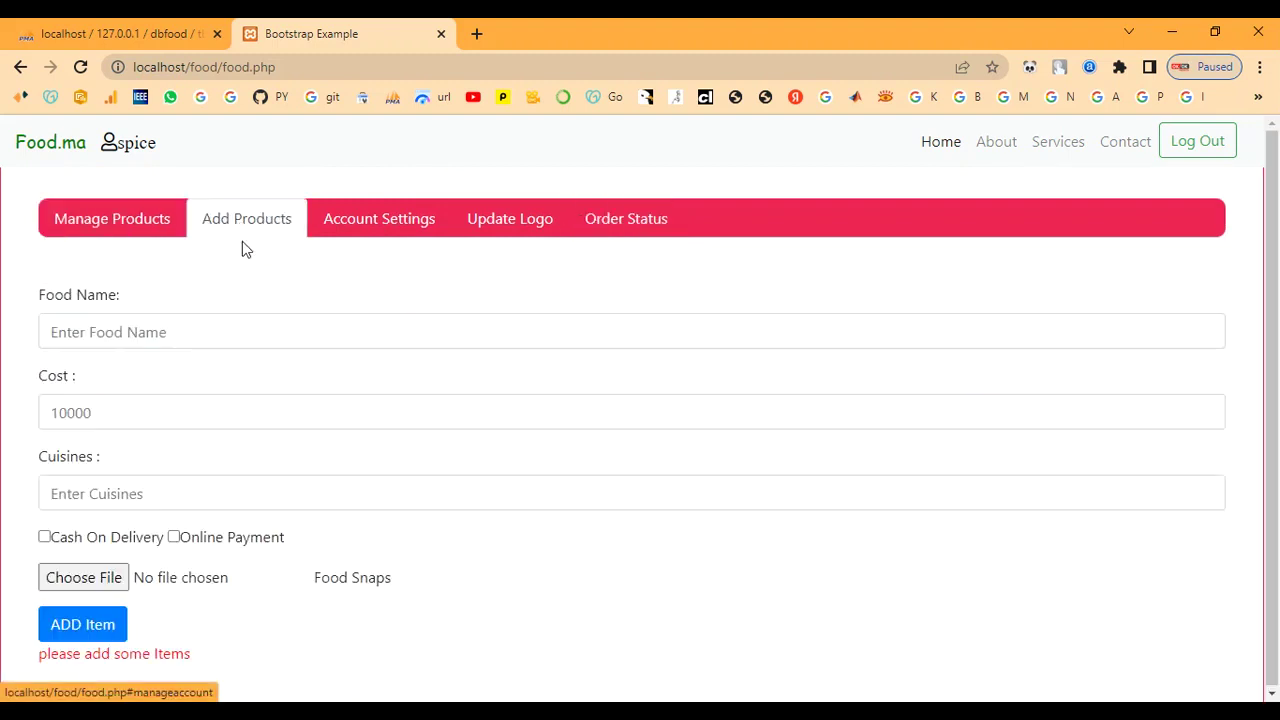
{"action": "left_click", "coordinate": [995, 160]}
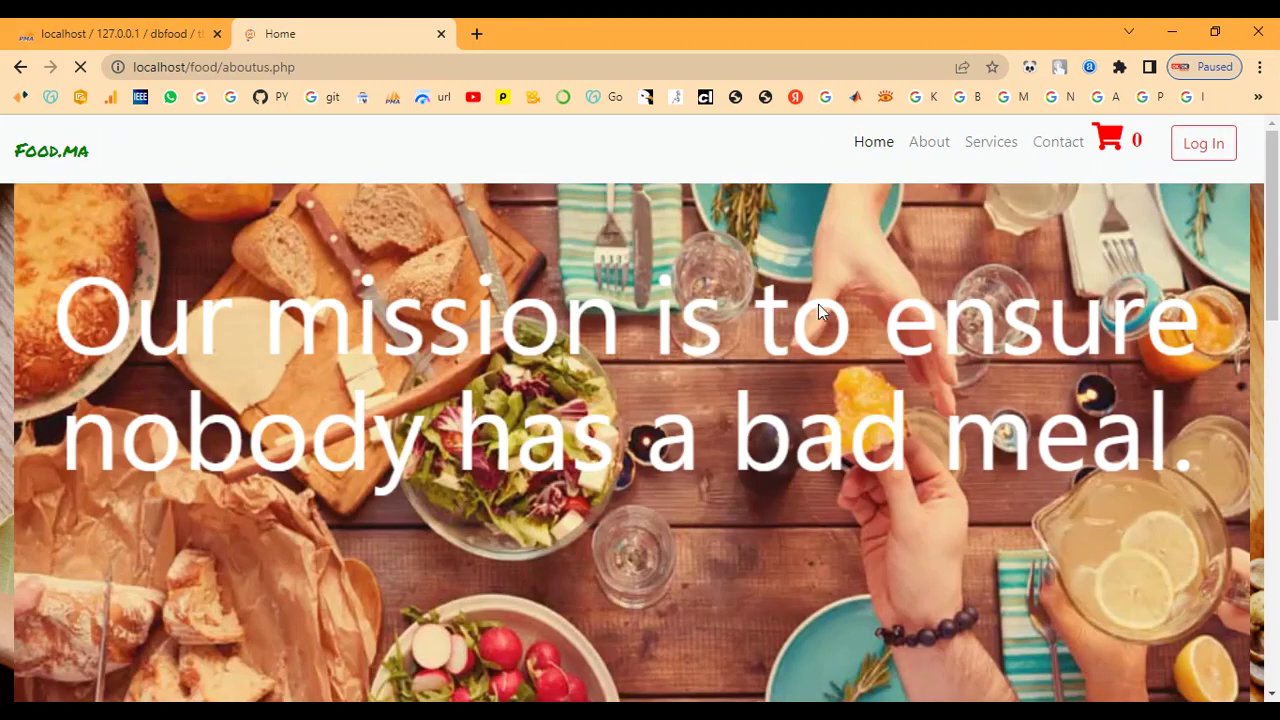
{"action": "scroll", "coordinate": [817, 306], "scroll_direction": "down", "scroll_amount": 2}
{"action": "scroll", "coordinate": [817, 306], "scroll_direction": "up", "scroll_amount": 2}
{"action": "left_click", "coordinate": [991, 145]}
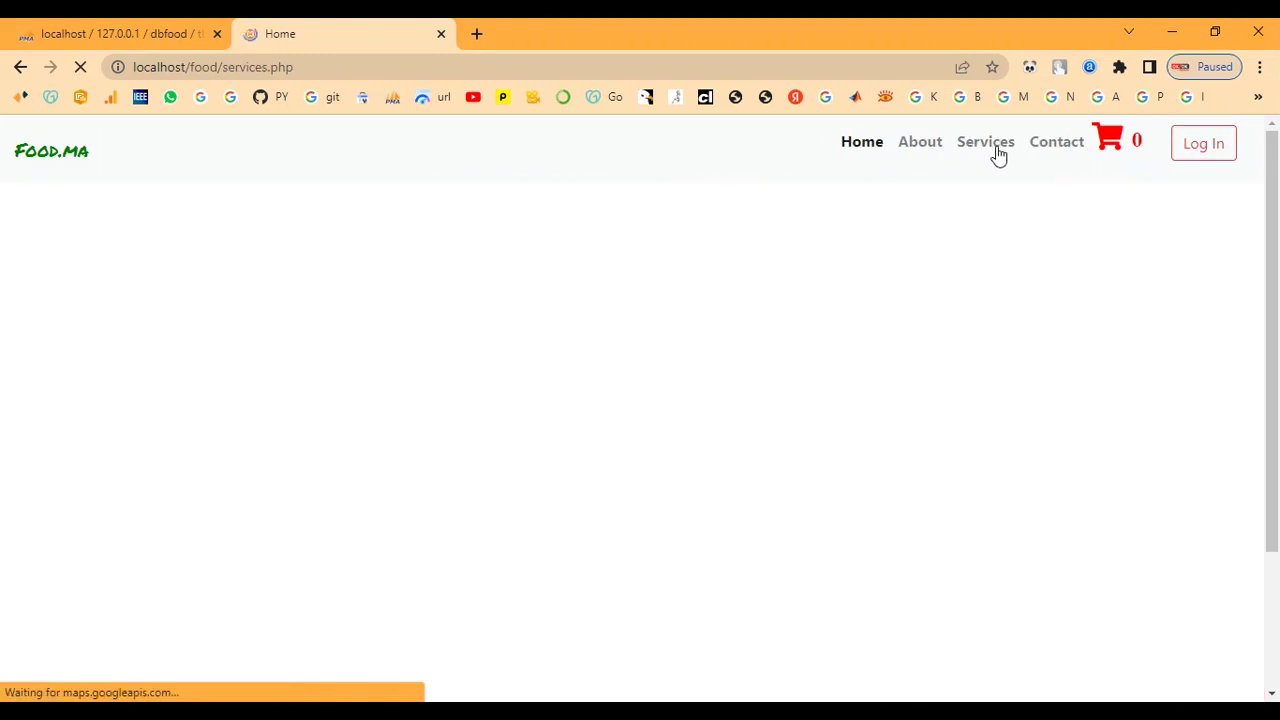
{"action": "left_click", "coordinate": [862, 143]}
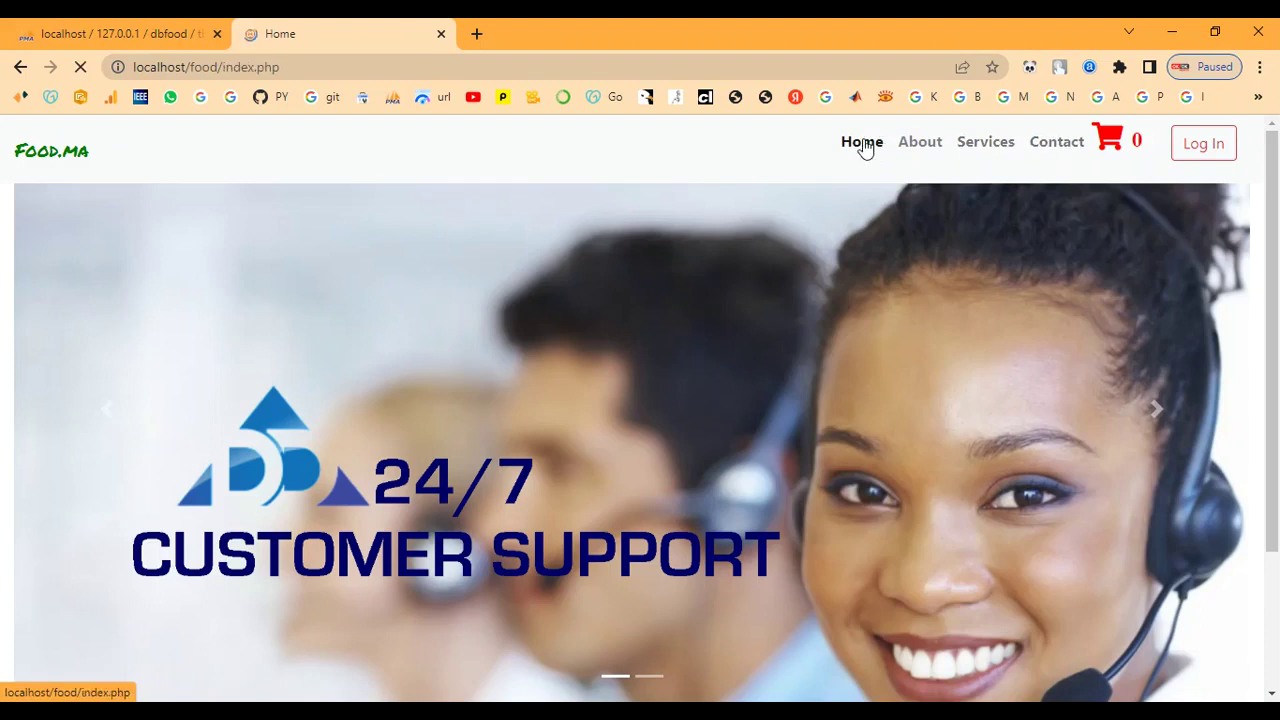
{"action": "scroll", "coordinate": [530, 305], "scroll_direction": "down", "scroll_amount": 1}
{"action": "scroll", "coordinate": [530, 310], "scroll_direction": "up", "scroll_amount": 1}
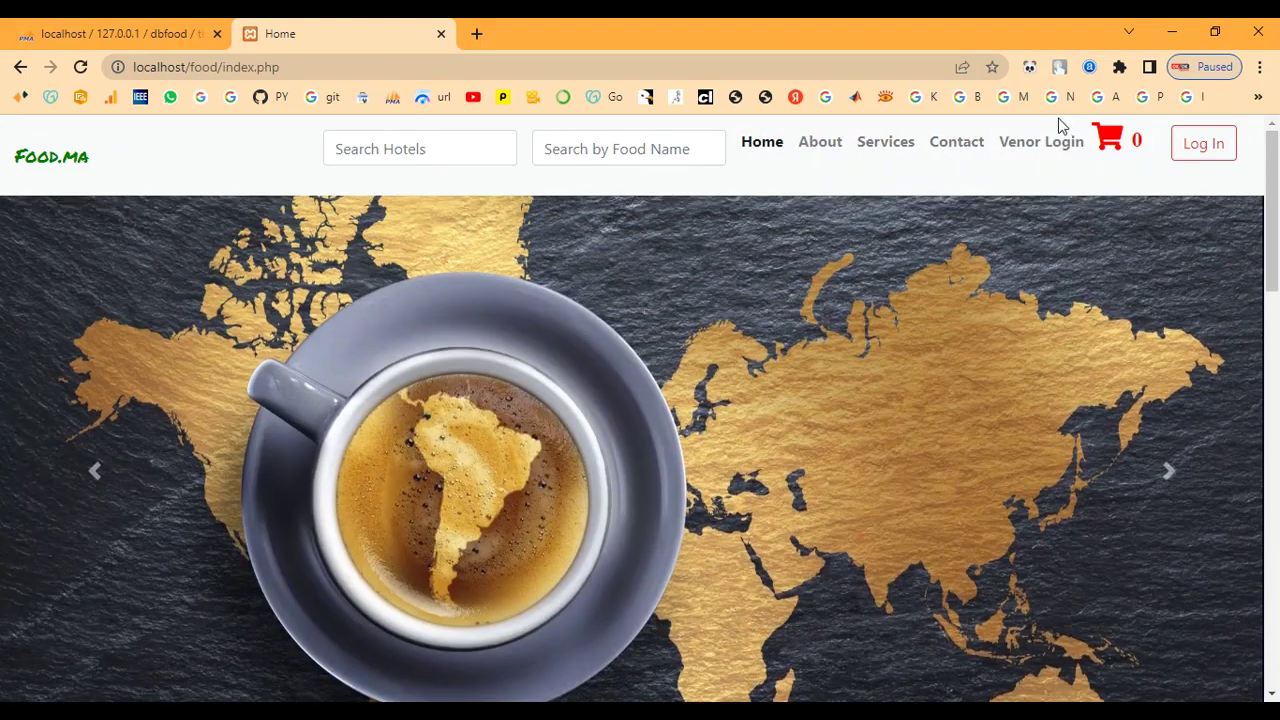
{"action": "left_click", "coordinate": [1036, 155]}
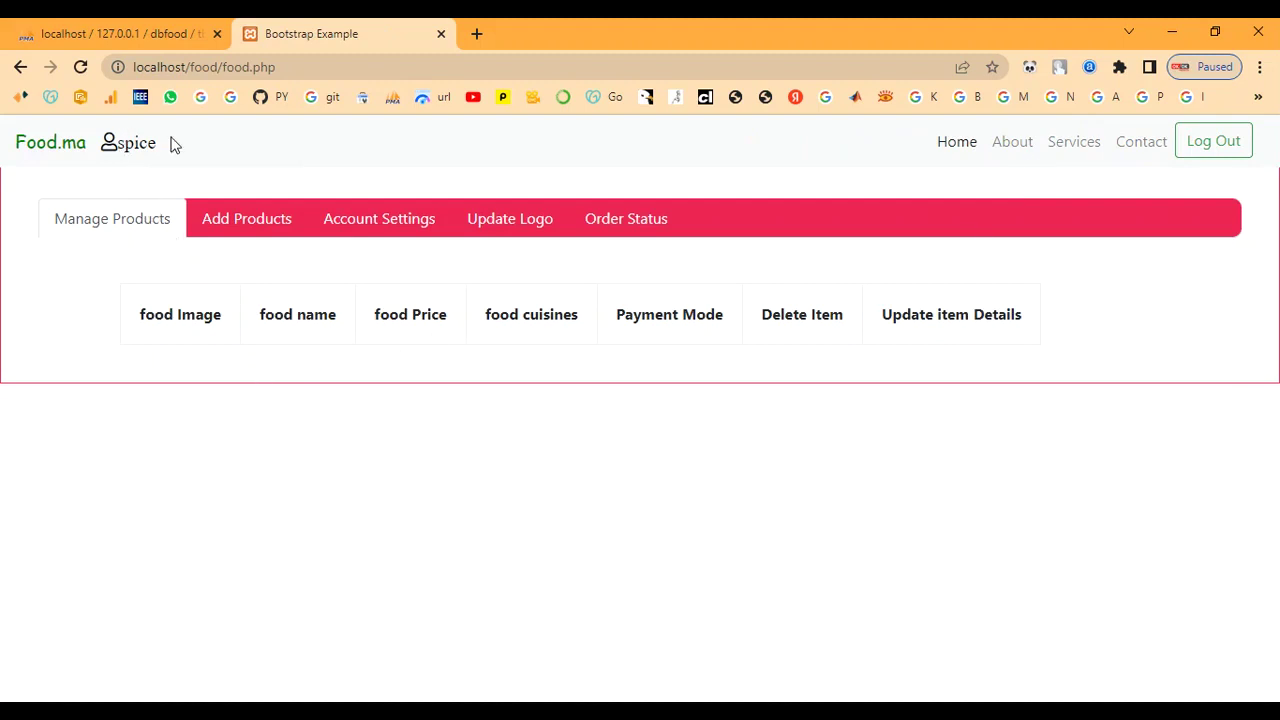
{"action": "left_click_drag", "start_coordinate": [176, 144], "coordinate": [118, 150]}
Step: On Add Products, enter Chicken Wings, cost 400, cuisine Indian, and tick Cash On Delivery
{"action": "left_click", "coordinate": [109, 151]}
{"action": "left_click", "coordinate": [265, 225]}
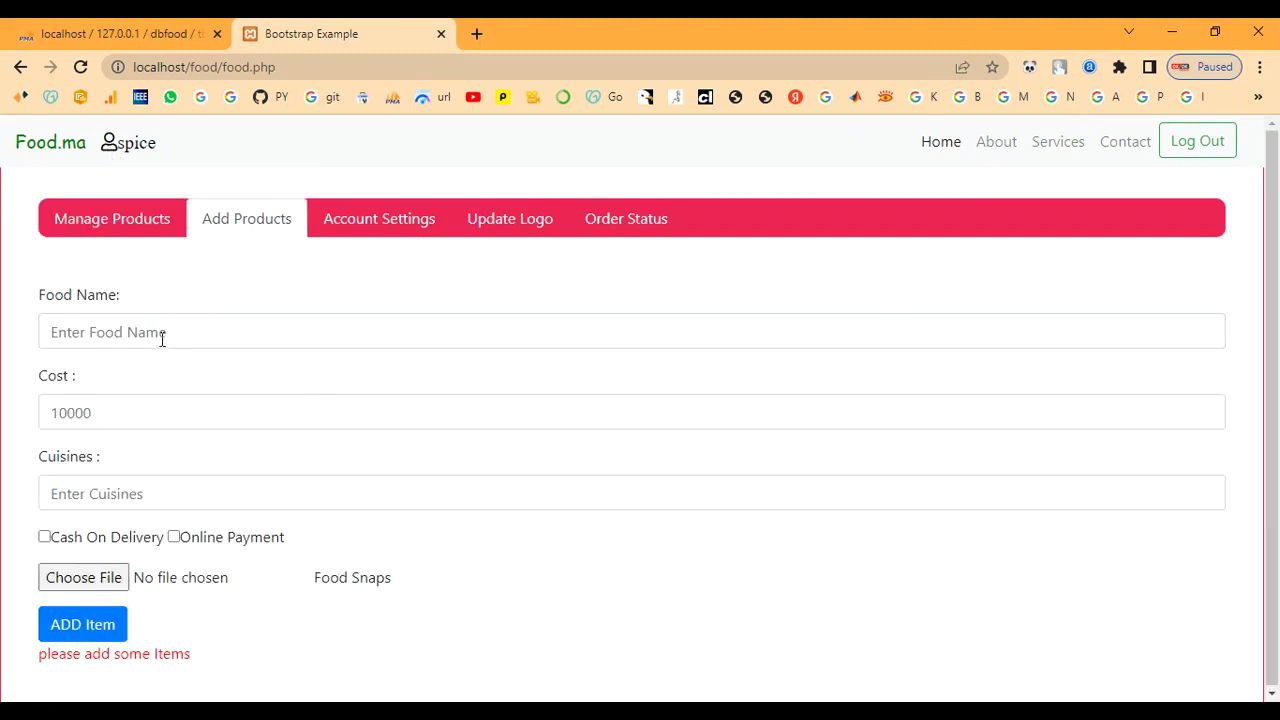
{"action": "left_click", "coordinate": [159, 331]}
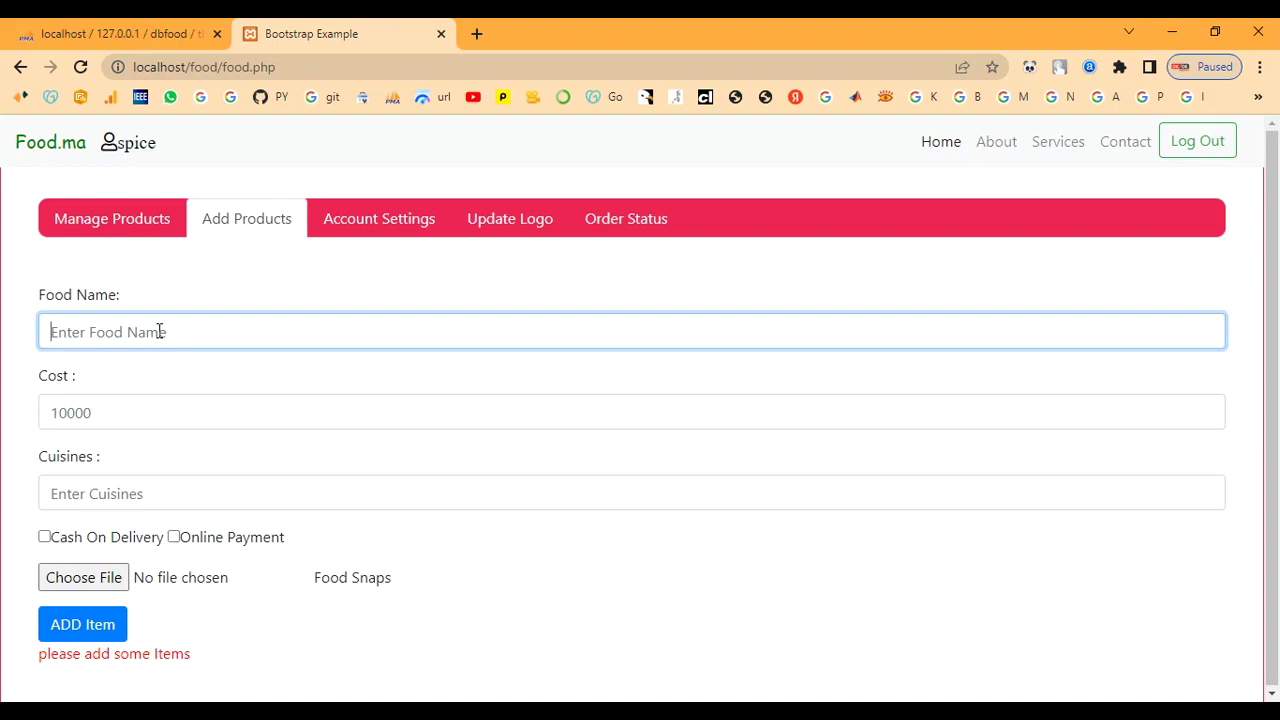
{"action": "type", "text": "Chicken Wings"}
{"action": "left_click", "coordinate": [147, 413]}
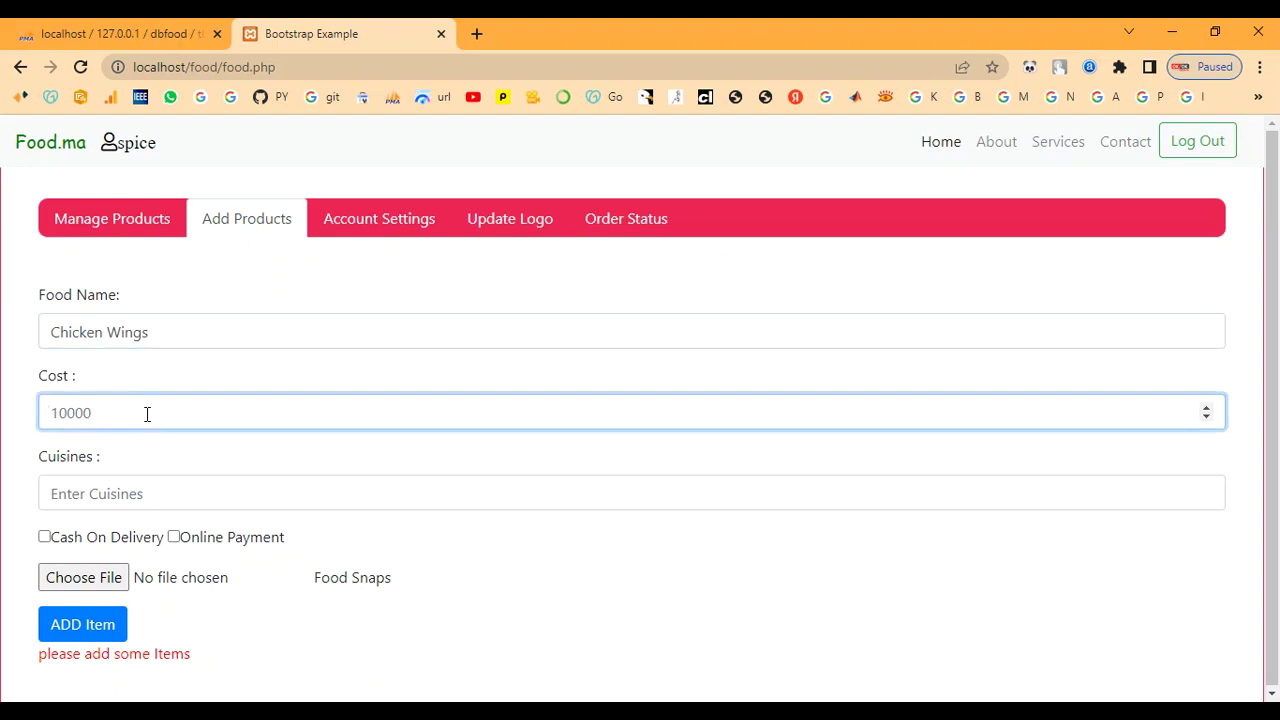
{"action": "type", "text": "4"}
{"action": "left_click", "coordinate": [145, 495]}
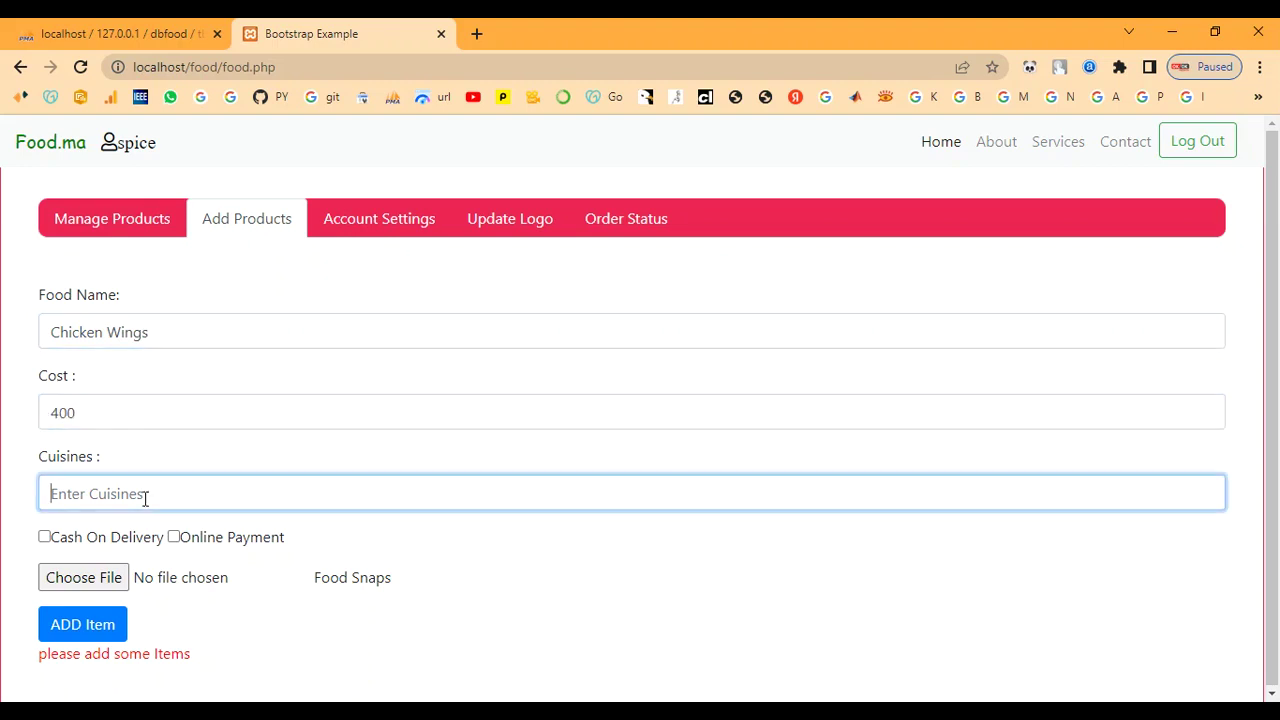
{"action": "type", "text": "I"}
{"action": "left_click", "coordinate": [44, 537]}
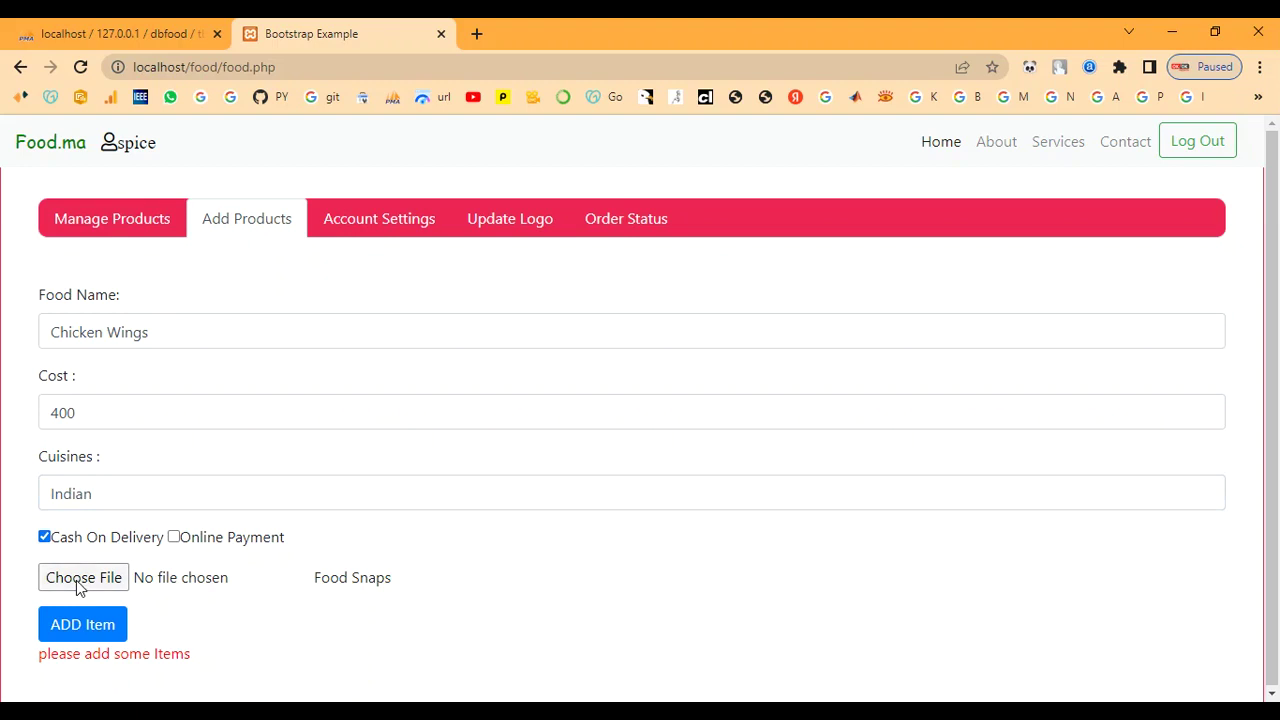
Step: Attach the download (2).jpg wings photo from the food img folder and add the item
{"action": "left_click", "coordinate": [76, 580]}
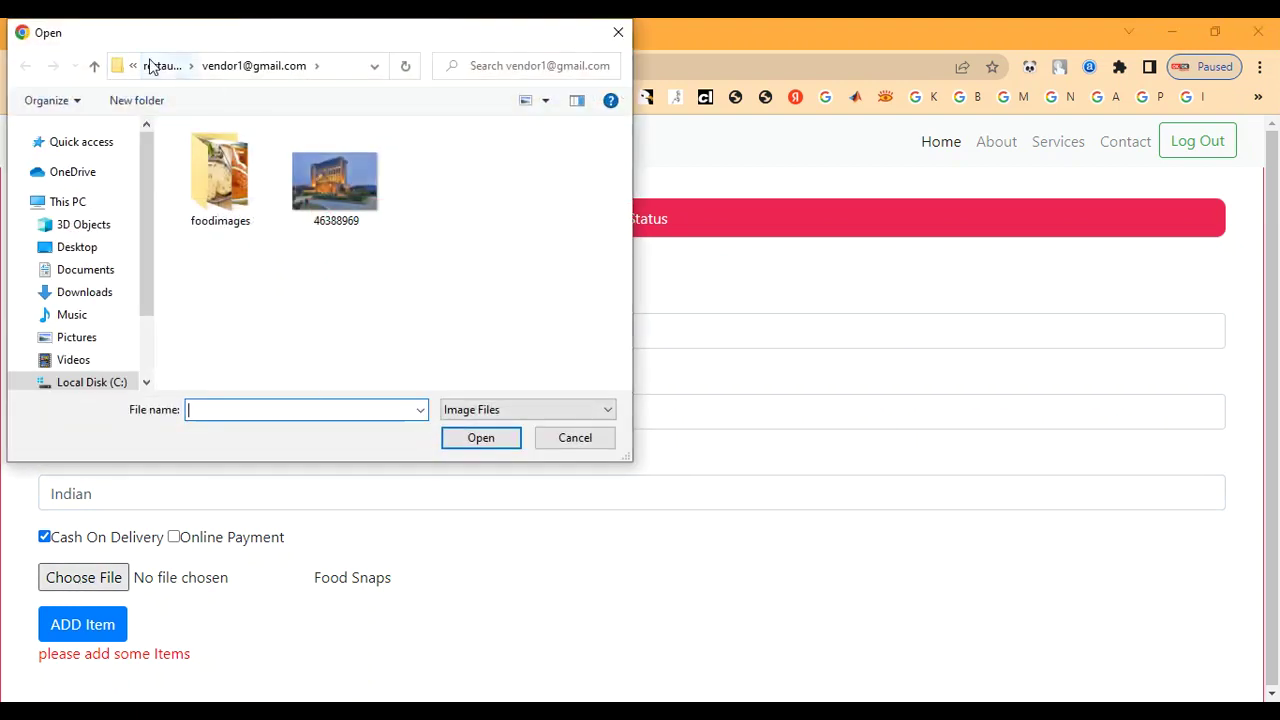
{"action": "left_click", "coordinate": [155, 65]}
{"action": "double_click", "coordinate": [224, 214]}
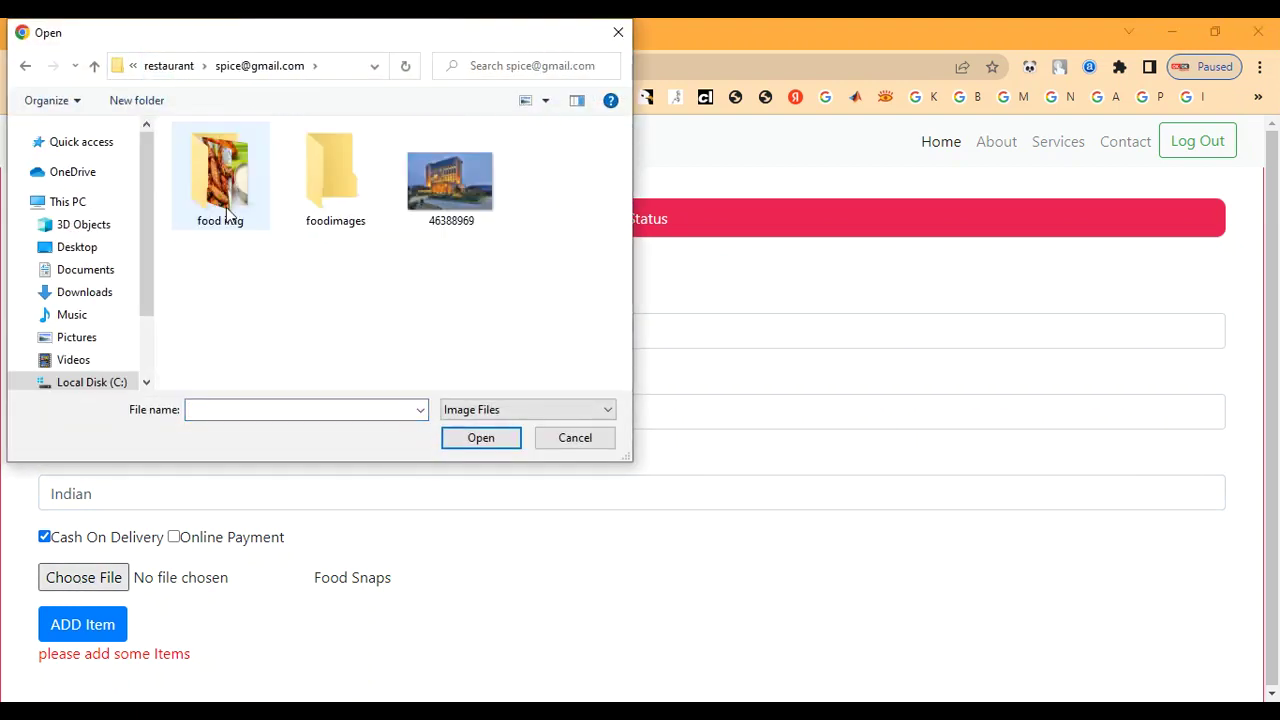
{"action": "double_click", "coordinate": [226, 203]}
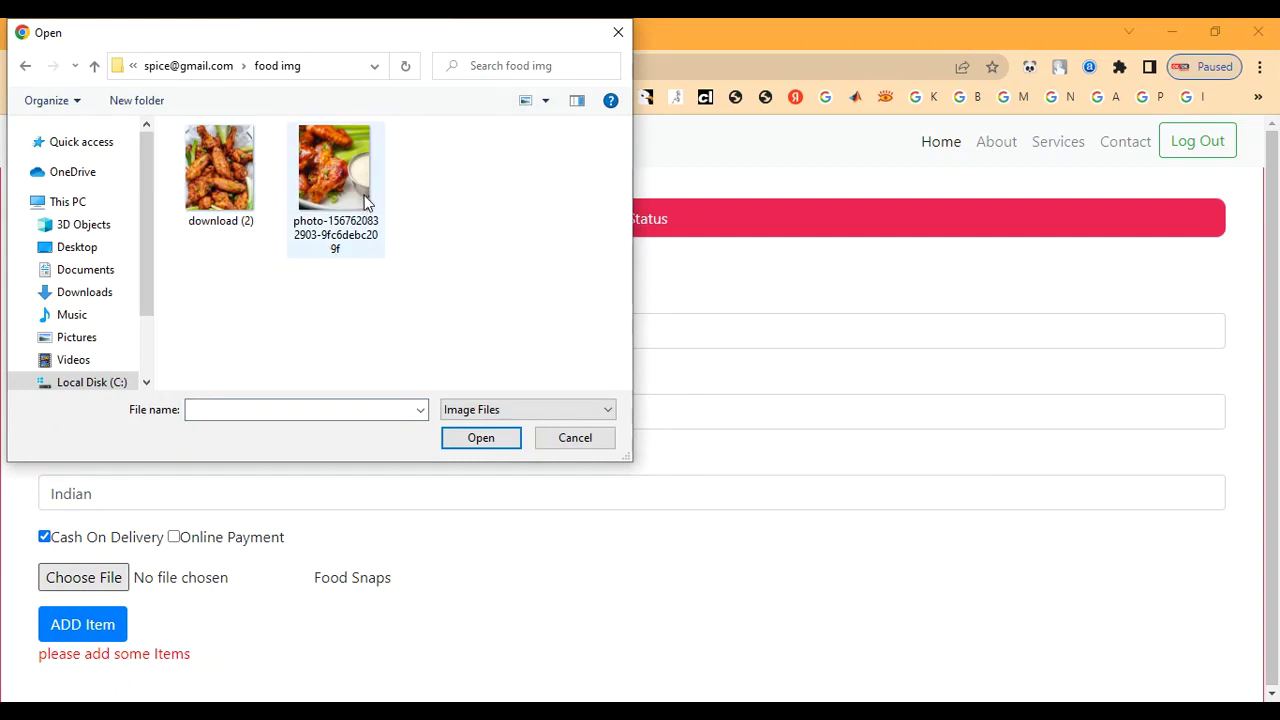
{"action": "double_click", "coordinate": [224, 178]}
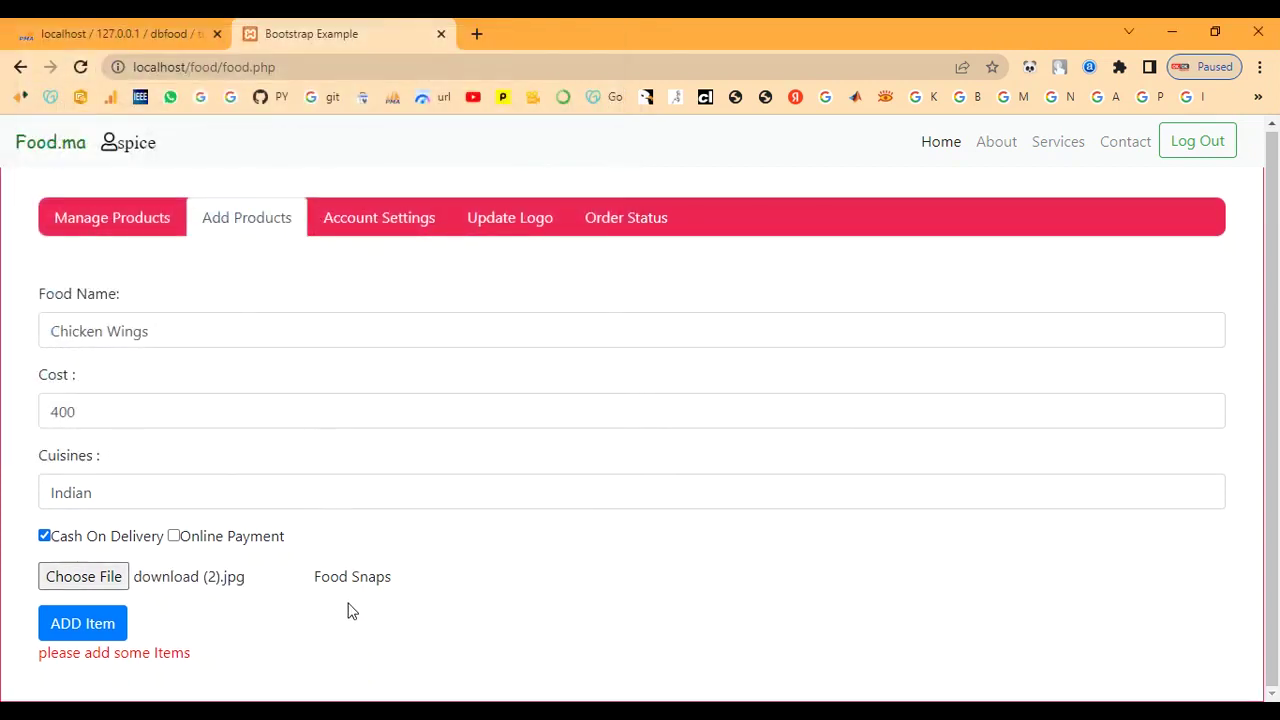
{"action": "left_click", "coordinate": [86, 636]}
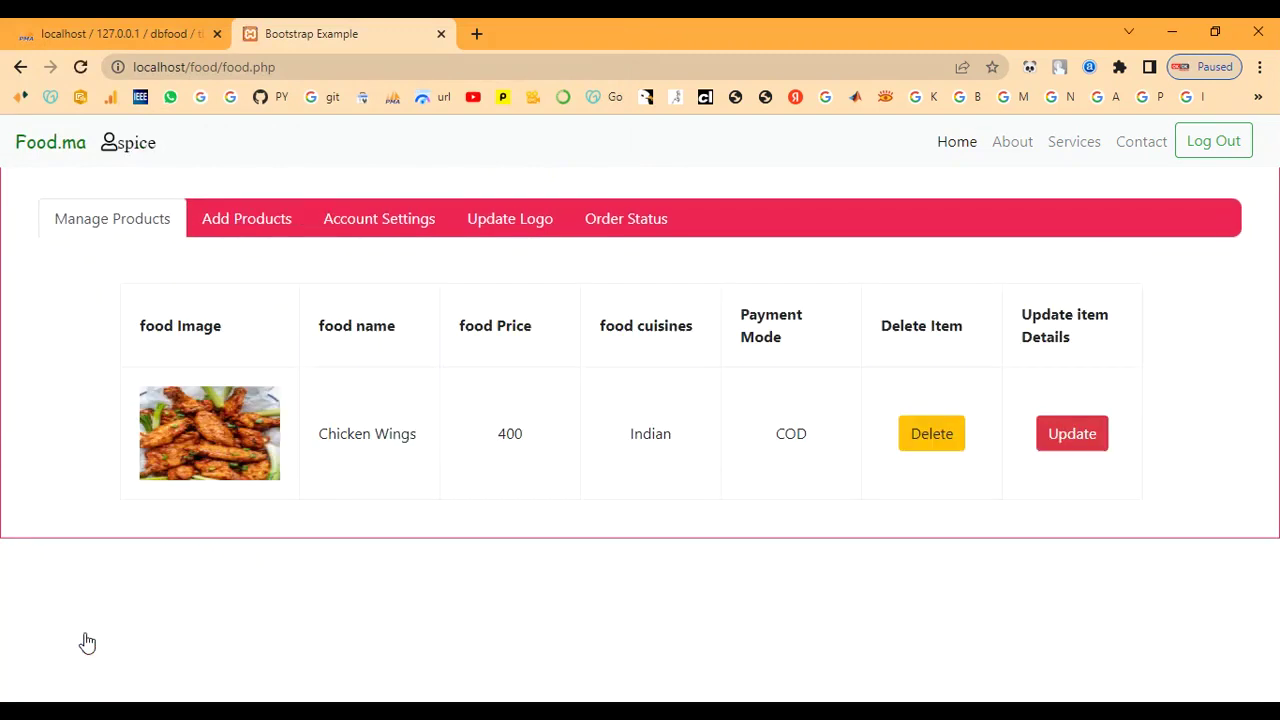
Step: Look over the Chicken Wings product row and its Indian cuisine entry
{"action": "left_click_drag", "start_coordinate": [317, 433], "coordinate": [420, 447]}
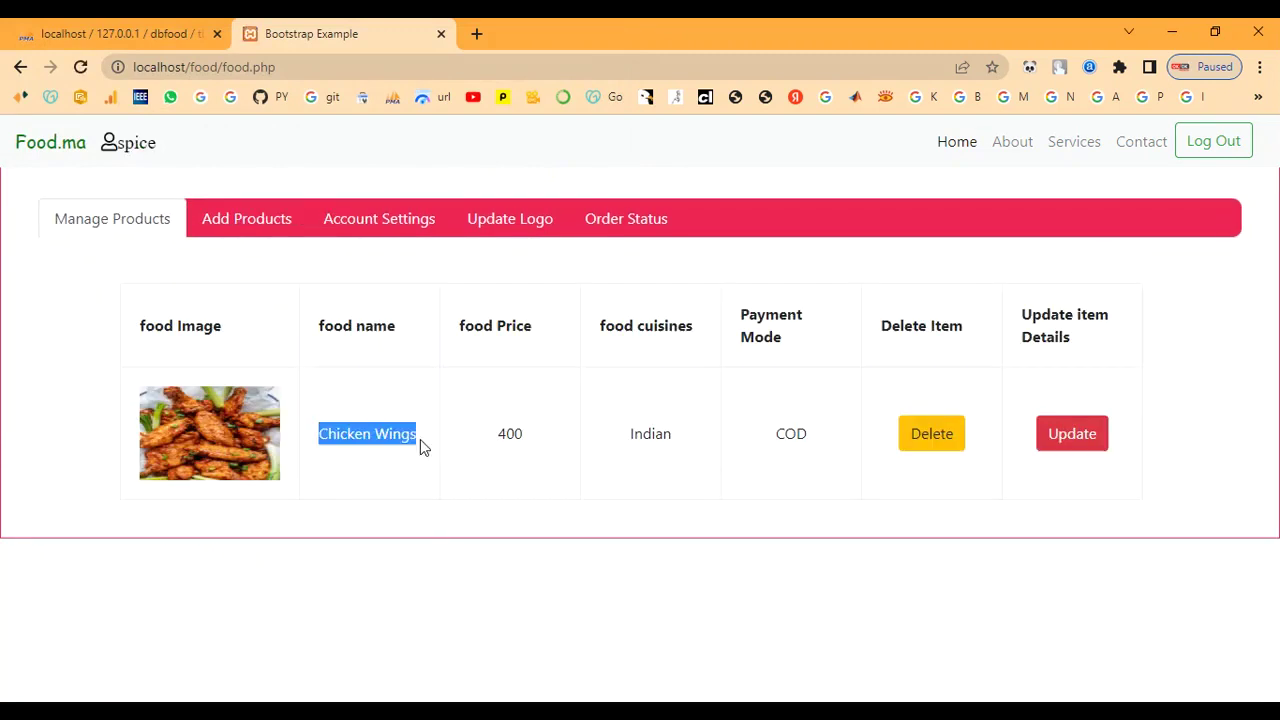
{"action": "left_click", "coordinate": [487, 455]}
{"action": "left_click_drag", "start_coordinate": [623, 434], "coordinate": [746, 437]}
{"action": "left_click", "coordinate": [809, 451]}
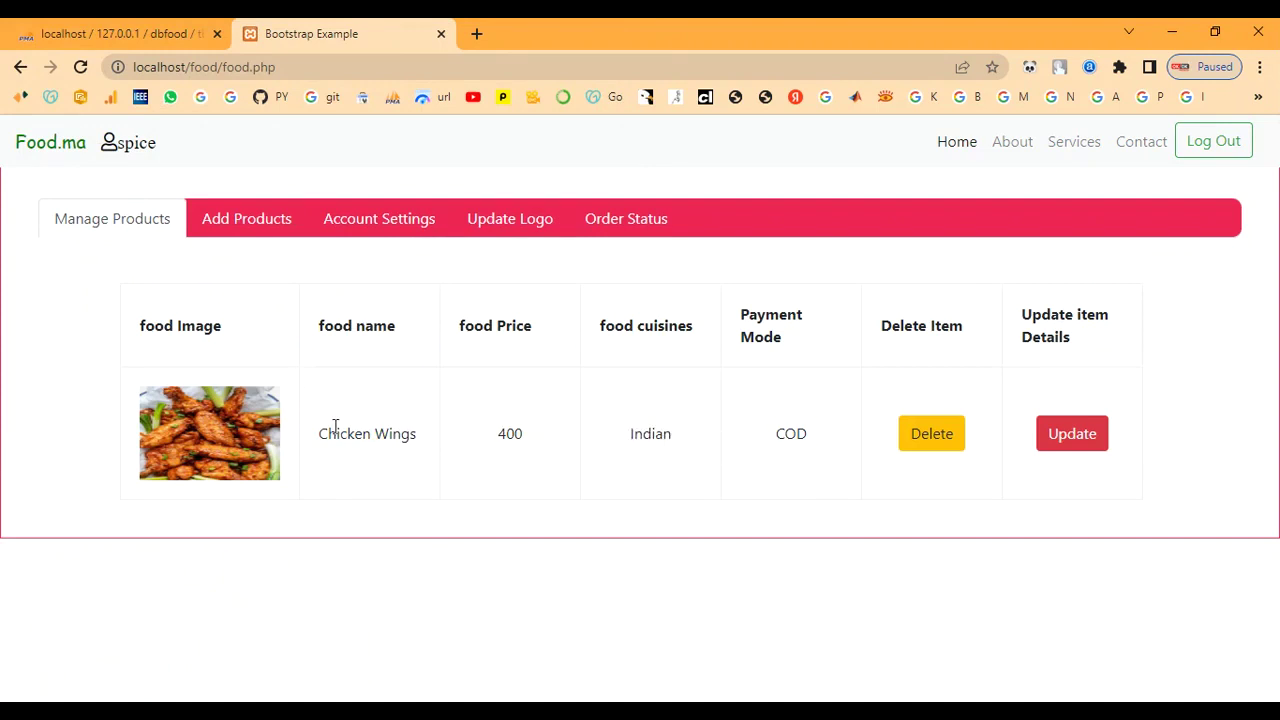
Step: Browse the Add Products, Account Settings and Order Status tabs, then log the vendor out
{"action": "left_click", "coordinate": [254, 229]}
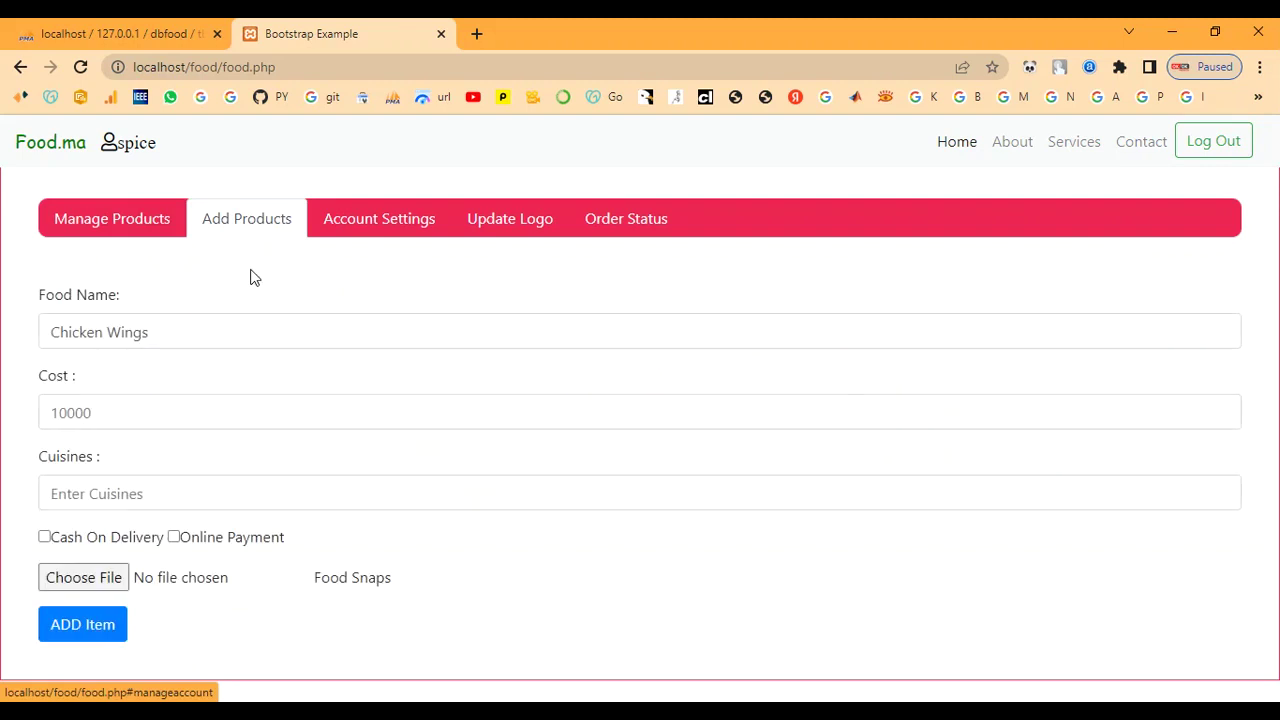
{"action": "left_click", "coordinate": [353, 233]}
{"action": "left_click", "coordinate": [594, 232]}
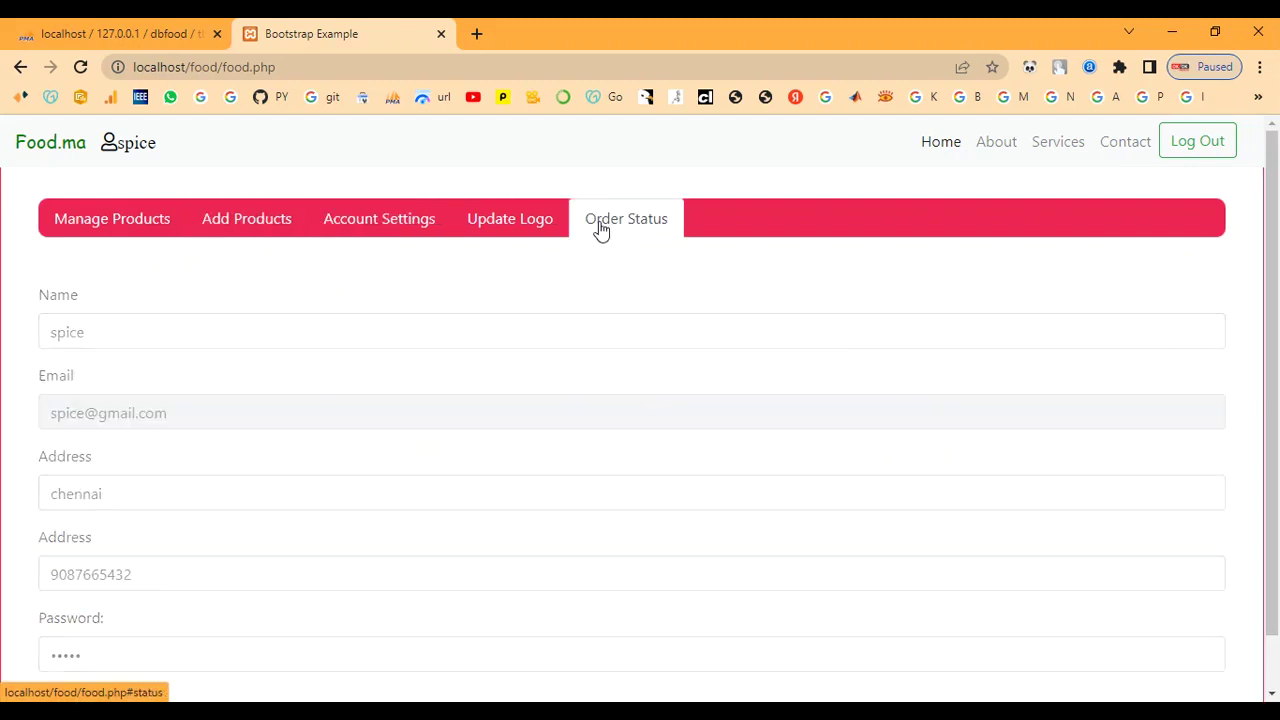
{"action": "left_click", "coordinate": [1206, 145]}
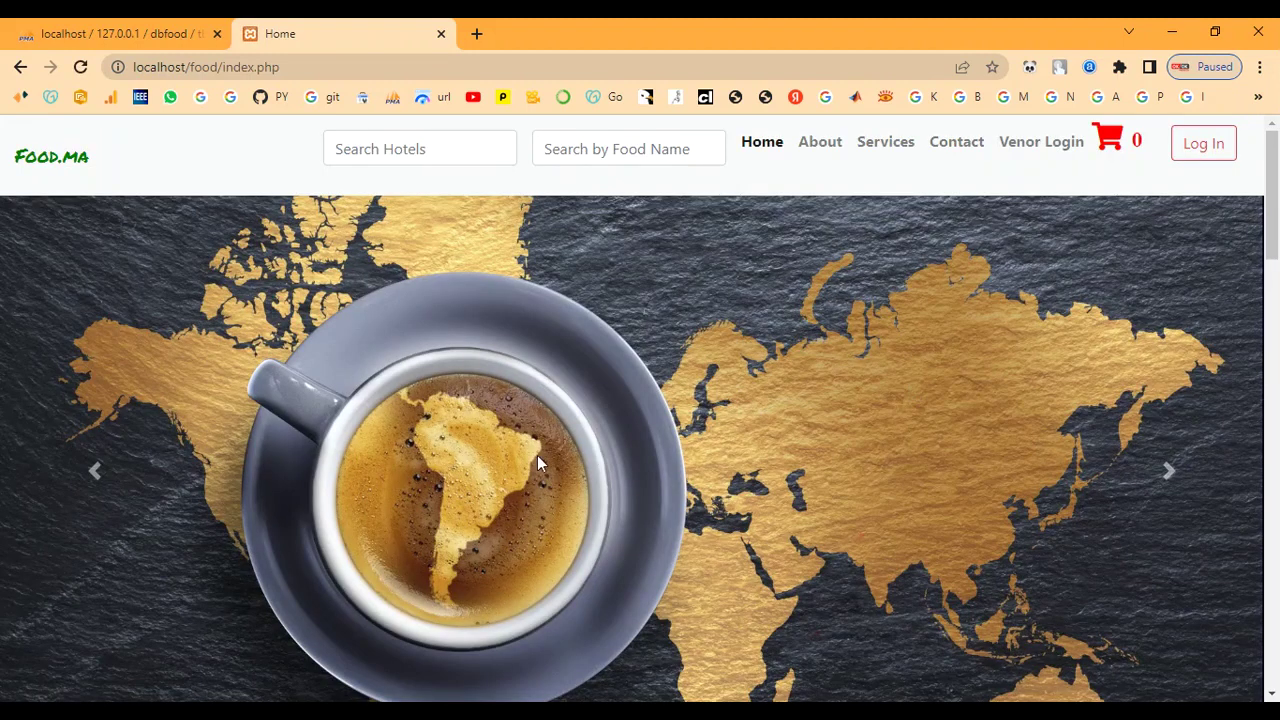
Step: Sign in on the customer login page with the customer's e-mail and password
{"action": "left_click", "coordinate": [1204, 145]}
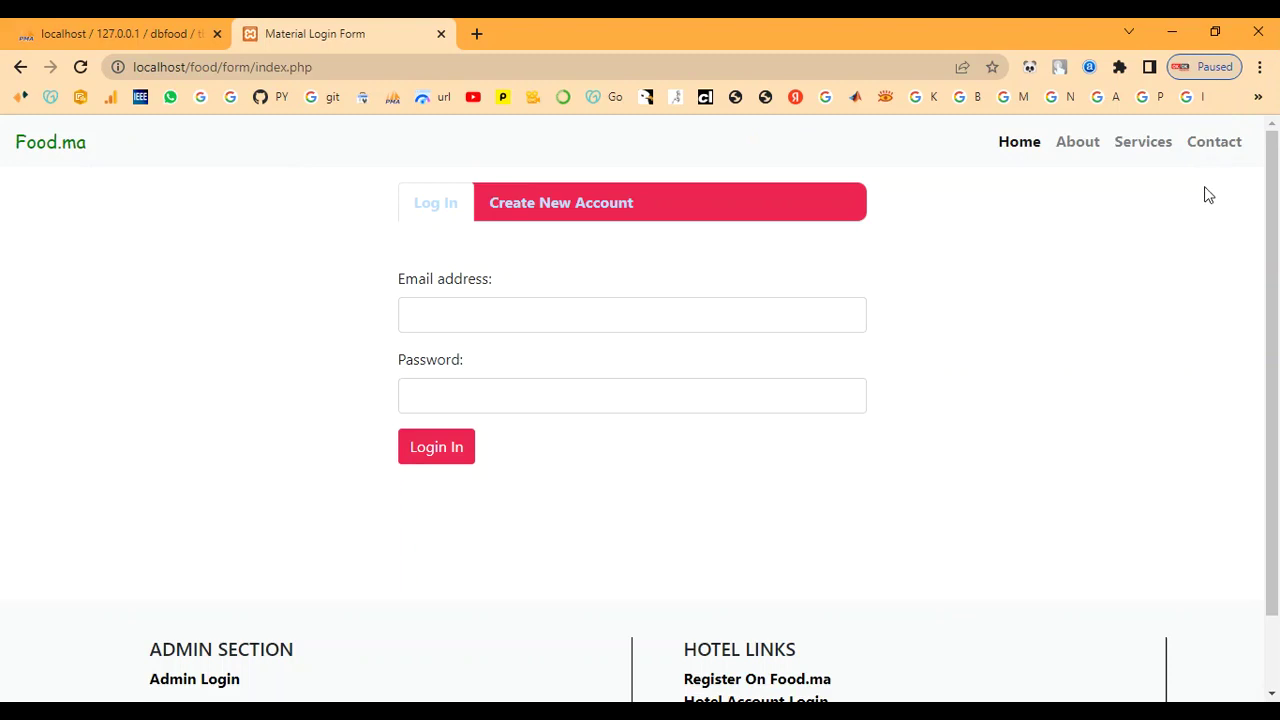
{"action": "left_click", "coordinate": [483, 317]}
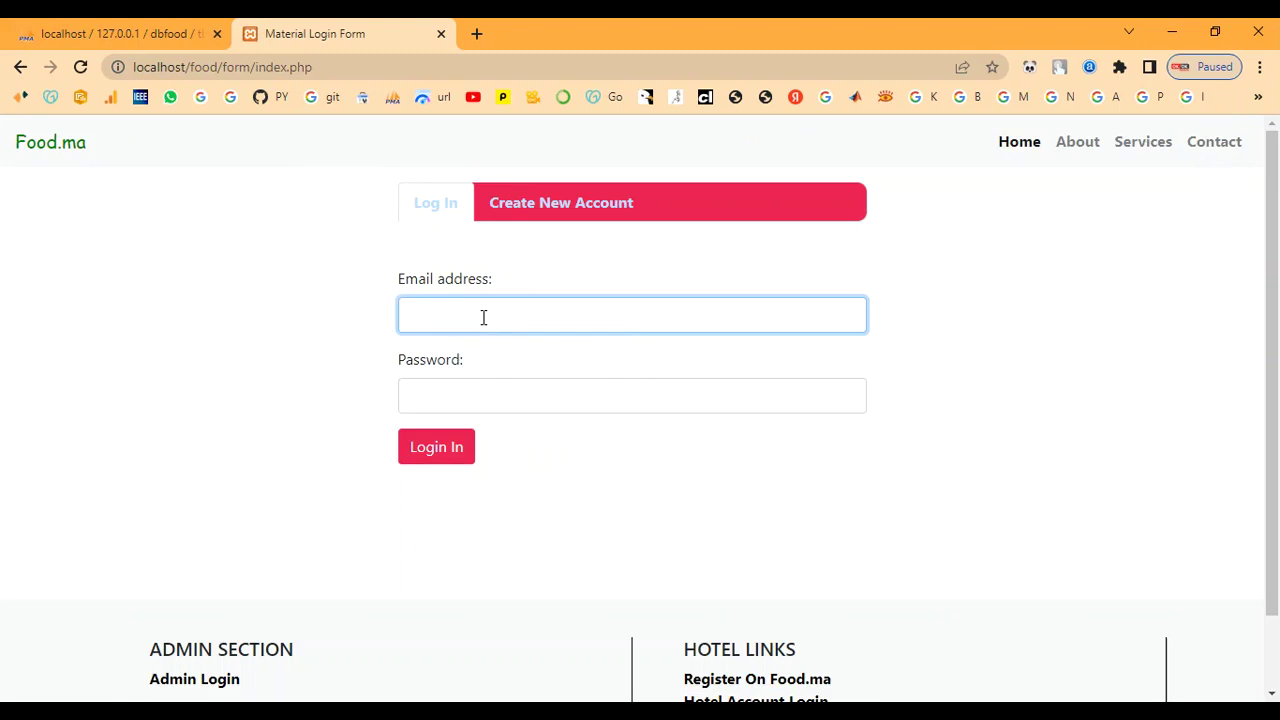
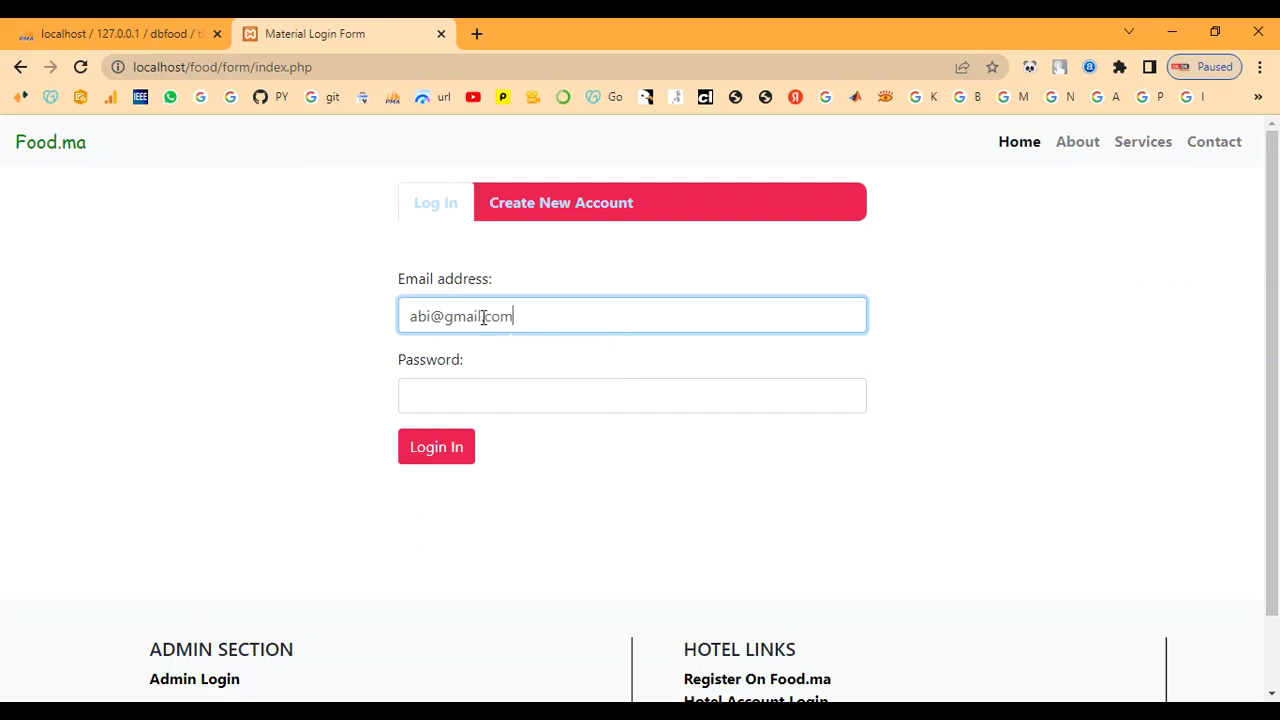
{"action": "key", "text": "Tab"}
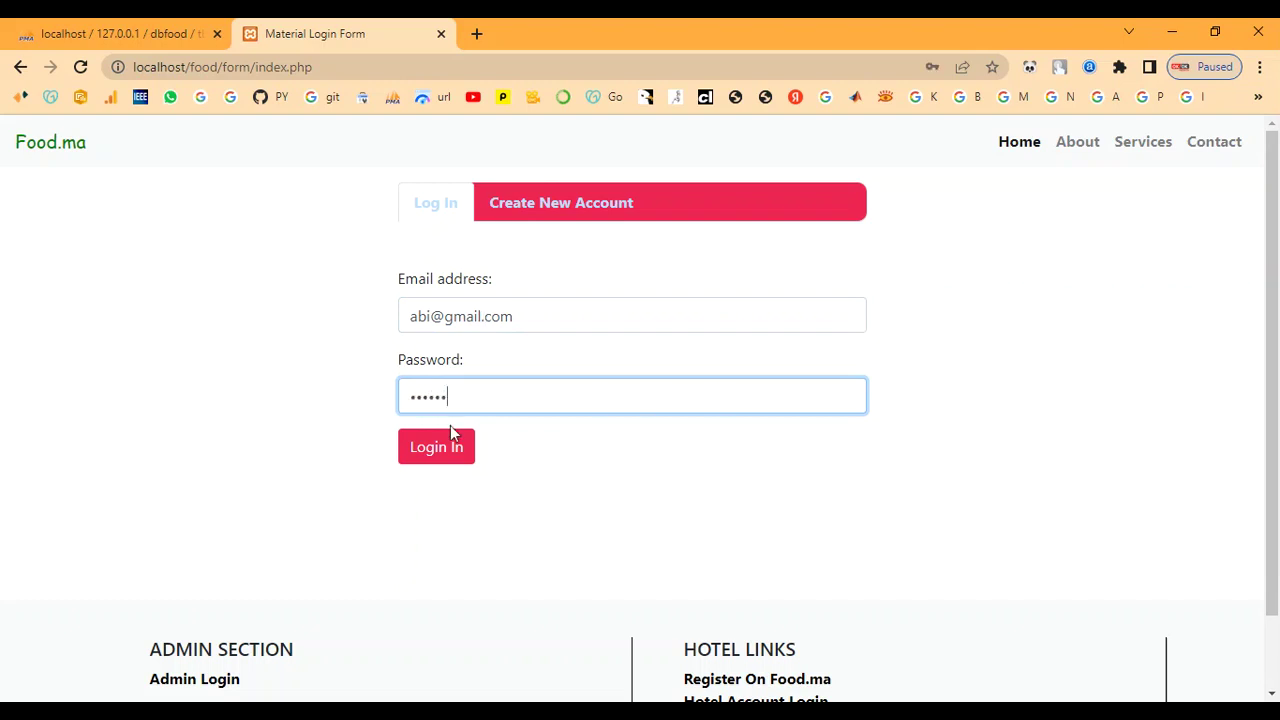
{"action": "left_click", "coordinate": [432, 462]}
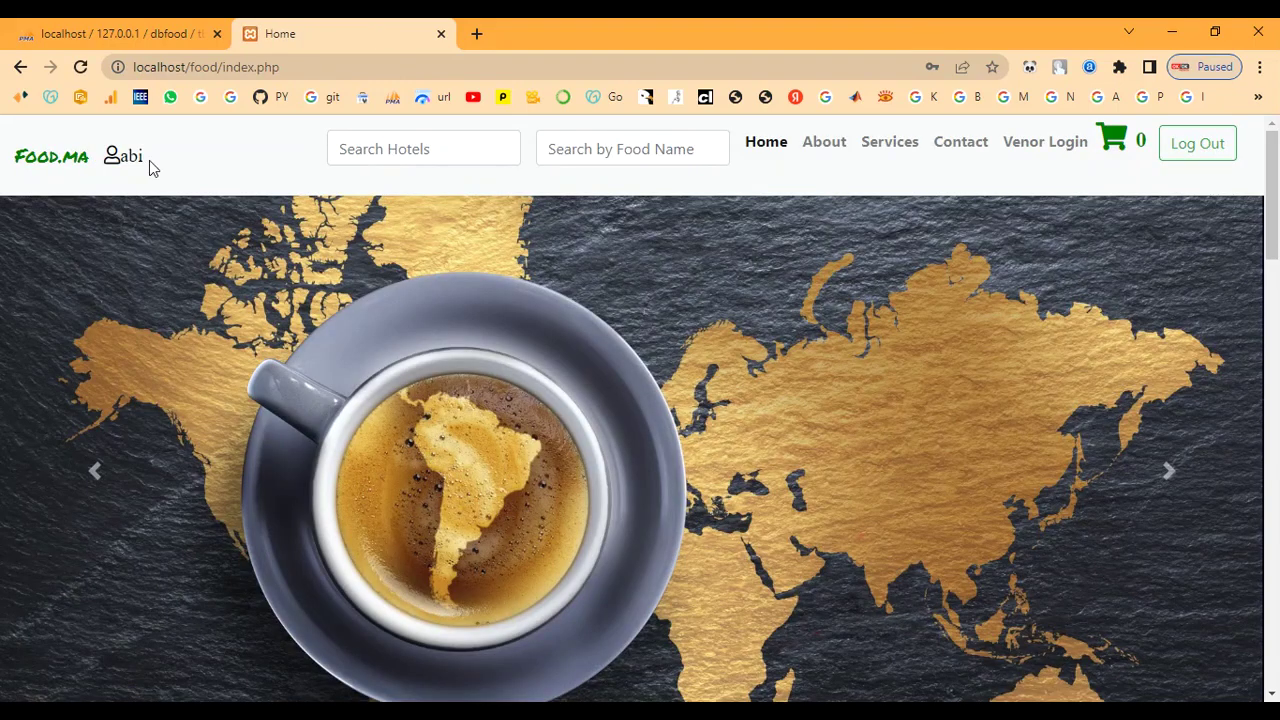
Step: Scroll through the food listings, inspecting the Chicken Wings dish name and price
{"action": "scroll", "coordinate": [450, 414], "scroll_direction": "down", "scroll_amount": 14}
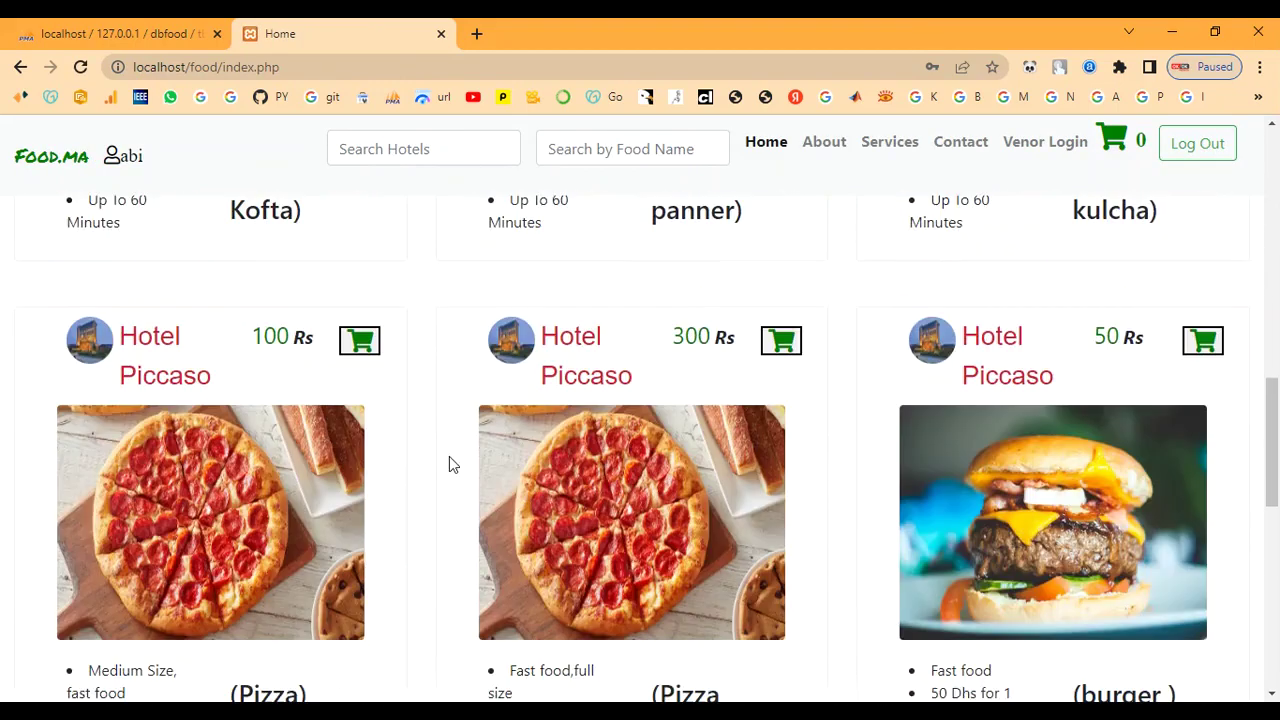
{"action": "scroll", "coordinate": [461, 497], "scroll_direction": "down", "scroll_amount": 4}
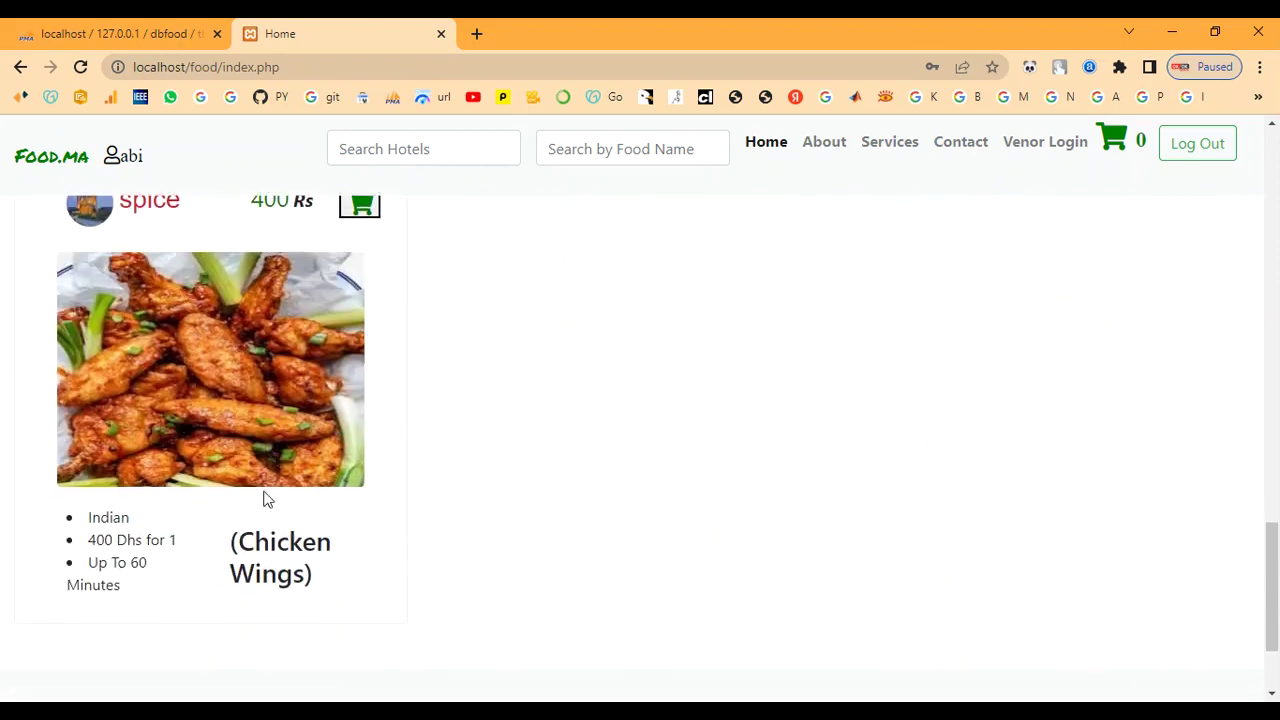
{"action": "left_click_drag", "start_coordinate": [233, 543], "coordinate": [334, 586]}
{"action": "left_click", "coordinate": [337, 583]}
{"action": "scroll", "coordinate": [314, 430], "scroll_direction": "up", "scroll_amount": 2}
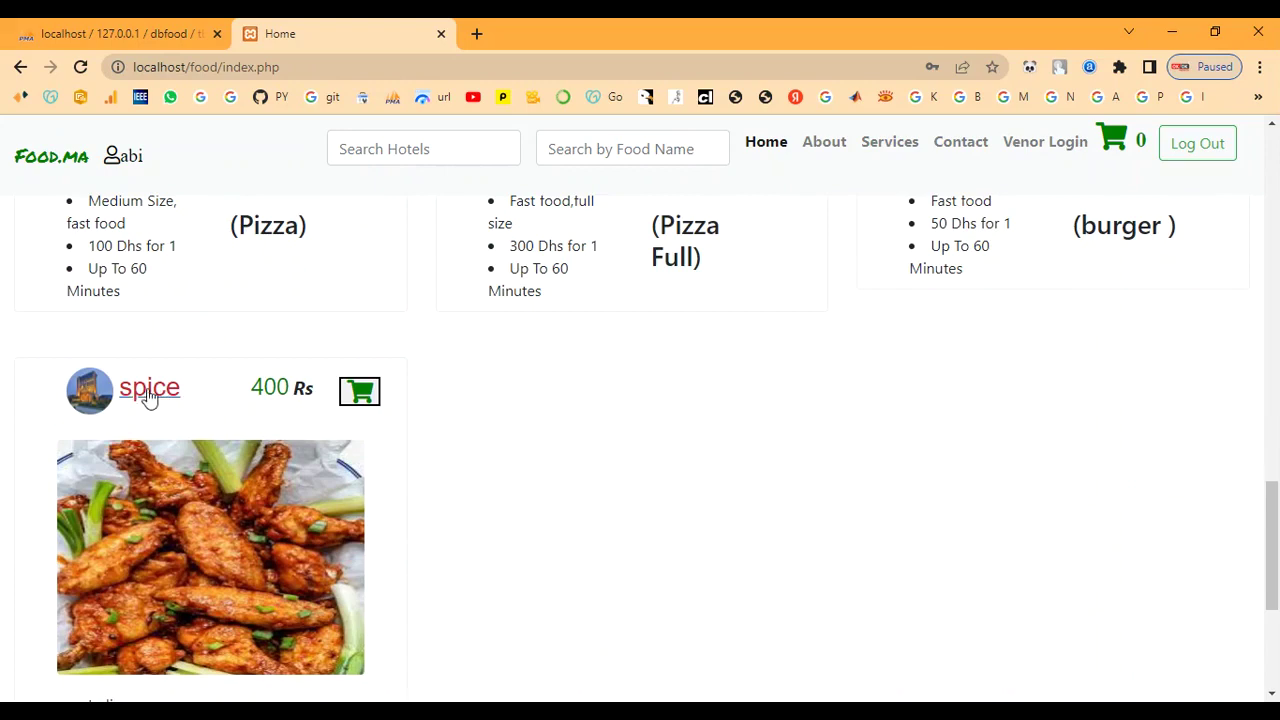
{"action": "left_click_drag", "start_coordinate": [250, 393], "coordinate": [322, 392]}
{"action": "left_click", "coordinate": [241, 396]}
Step: Check the 400 Rs price and delivery time, then add spice's Chicken Wings to the cart
{"action": "scroll", "coordinate": [209, 400], "scroll_direction": "up", "scroll_amount": 3}
{"action": "scroll", "coordinate": [209, 395], "scroll_direction": "up", "scroll_amount": 3}
{"action": "scroll", "coordinate": [209, 395], "scroll_direction": "down", "scroll_amount": 7}
{"action": "scroll", "coordinate": [209, 395], "scroll_direction": "down", "scroll_amount": 2}
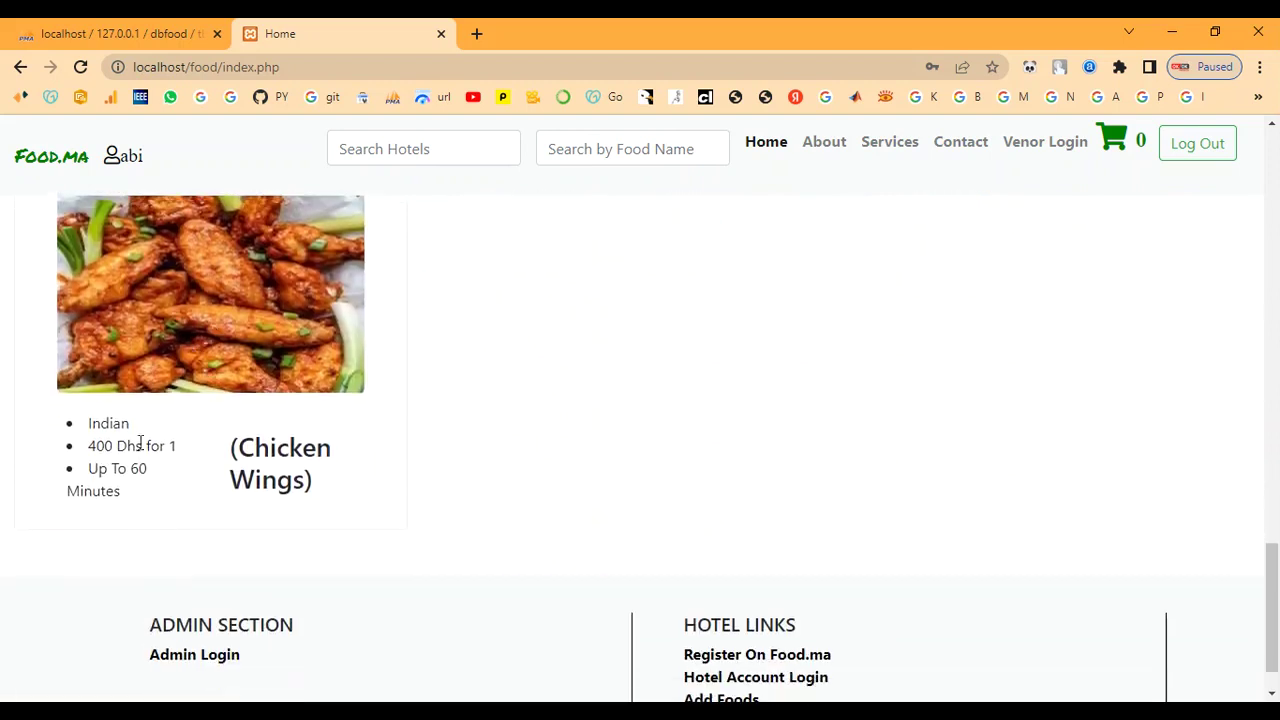
{"action": "left_click_drag", "start_coordinate": [90, 443], "coordinate": [172, 470]}
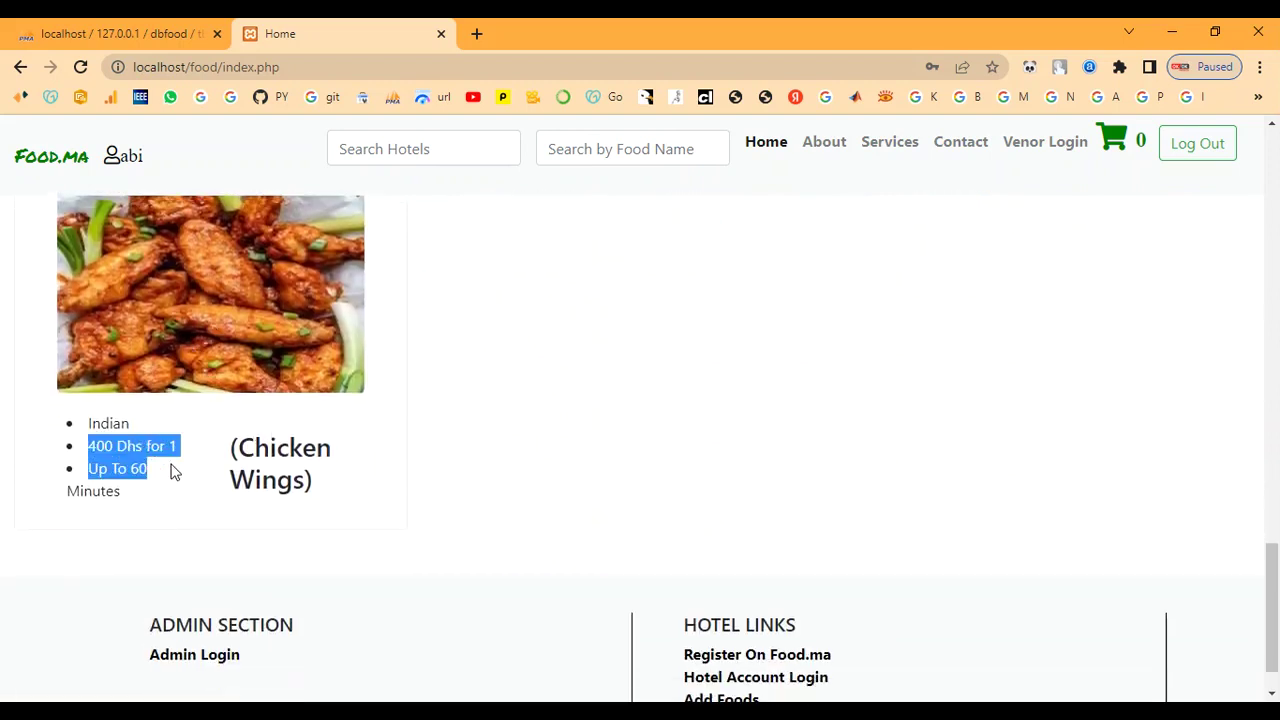
{"action": "left_click", "coordinate": [177, 483]}
{"action": "scroll", "coordinate": [181, 448], "scroll_direction": "up", "scroll_amount": 3}
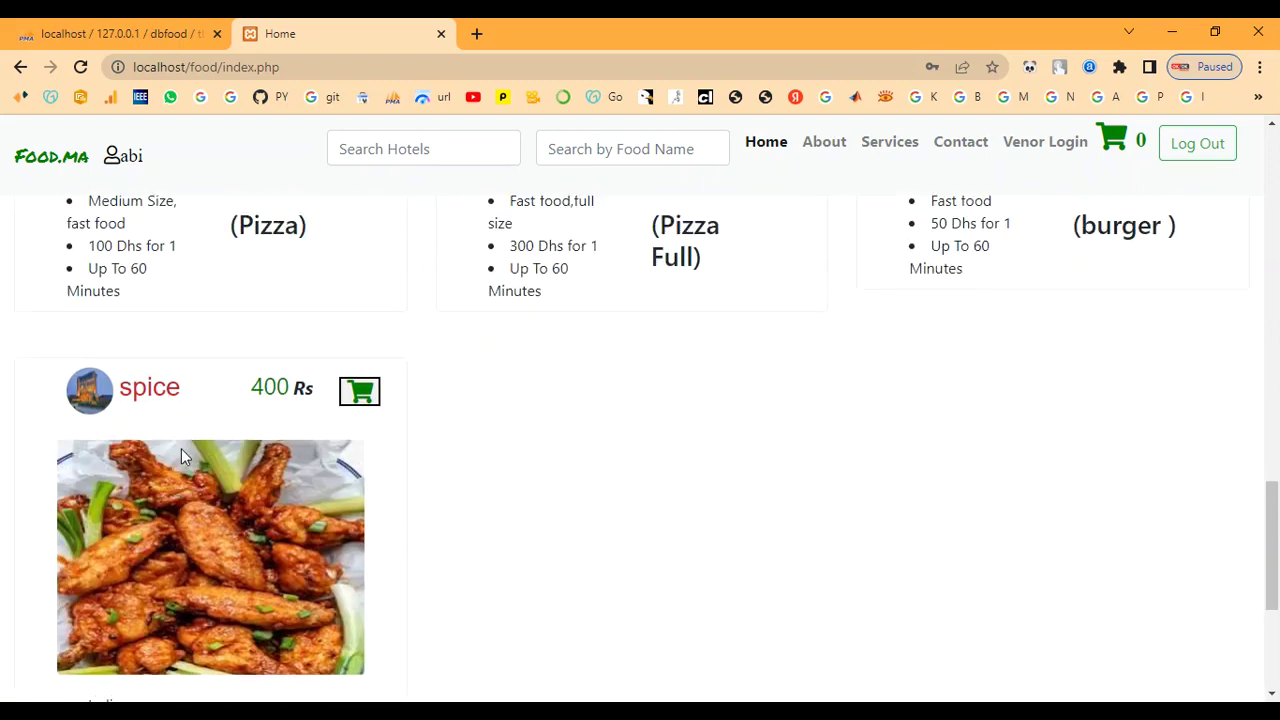
{"action": "left_click", "coordinate": [355, 495]}
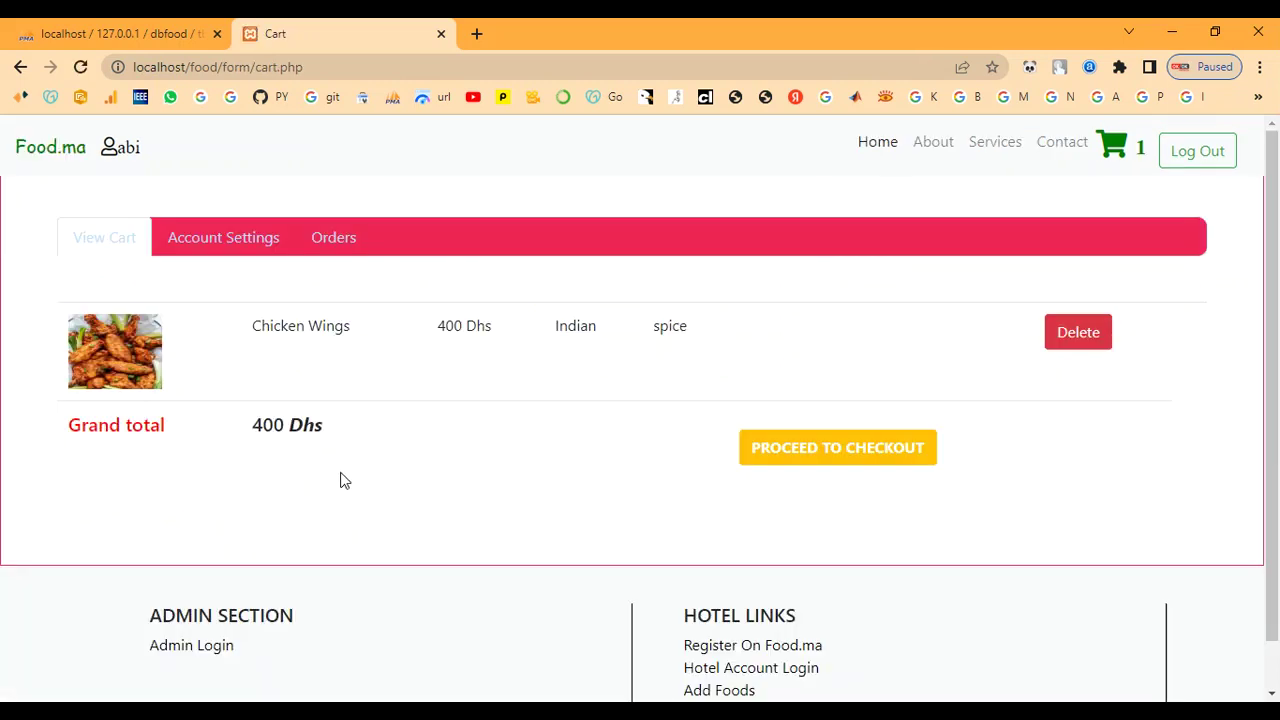
Step: Check out the Chicken Wings and confirm Orders lists order 4, Chicken Wings, 400
{"action": "left_click", "coordinate": [858, 468]}
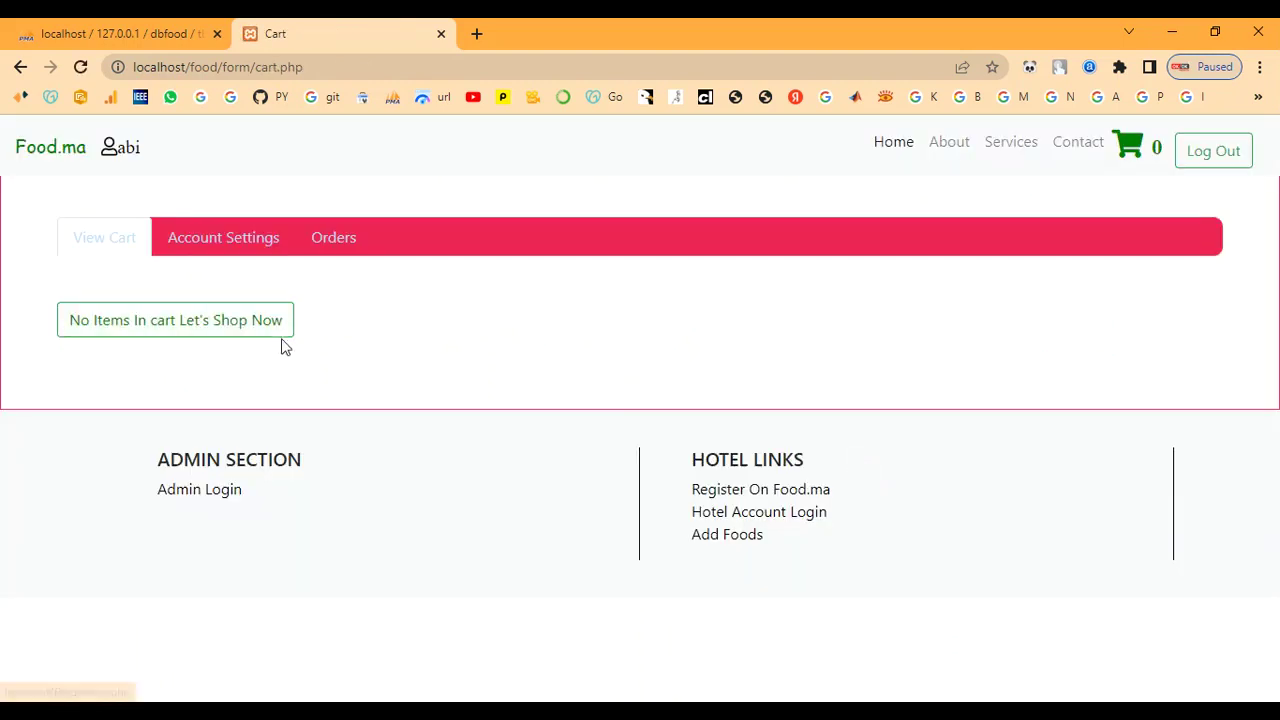
{"action": "left_click", "coordinate": [340, 246]}
{"action": "left_click_drag", "start_coordinate": [386, 377], "coordinate": [757, 393]}
{"action": "left_click", "coordinate": [793, 392]}
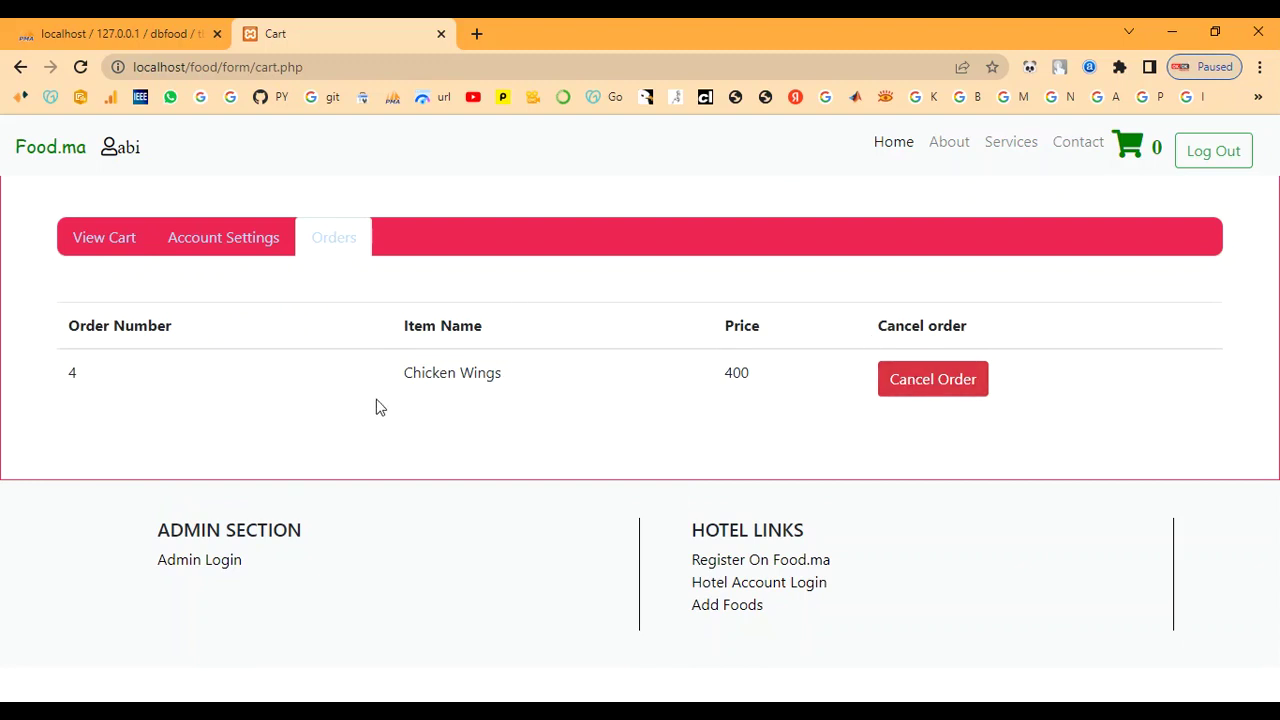
Step: Log out the customer and attempt a vendor login, which fails
{"action": "left_click", "coordinate": [1198, 162]}
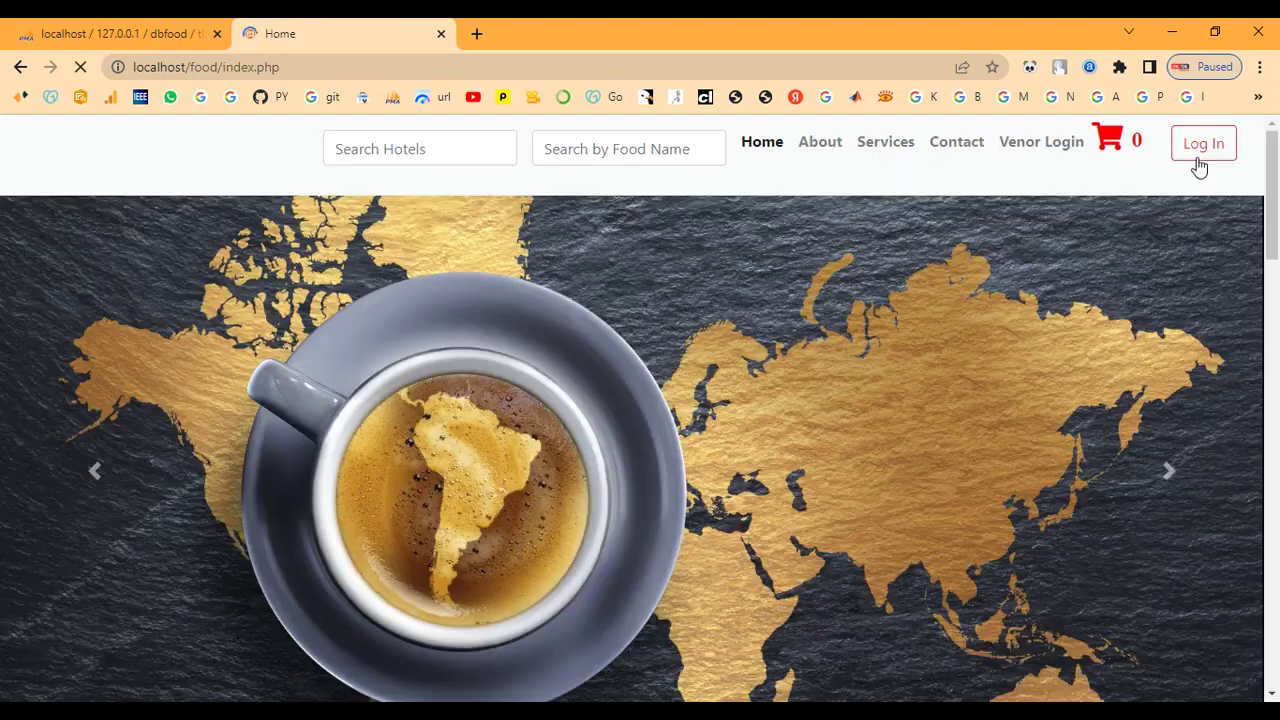
{"action": "left_click", "coordinate": [1028, 150]}
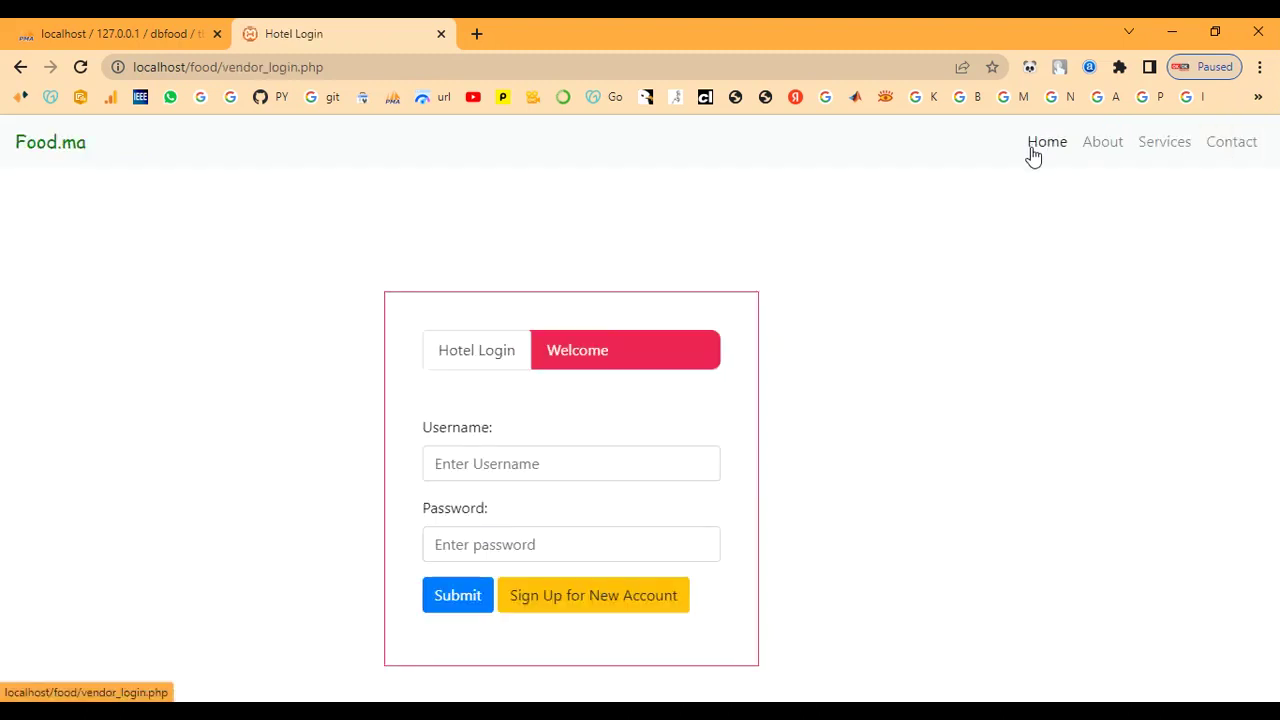
{"action": "left_click", "coordinate": [507, 465]}
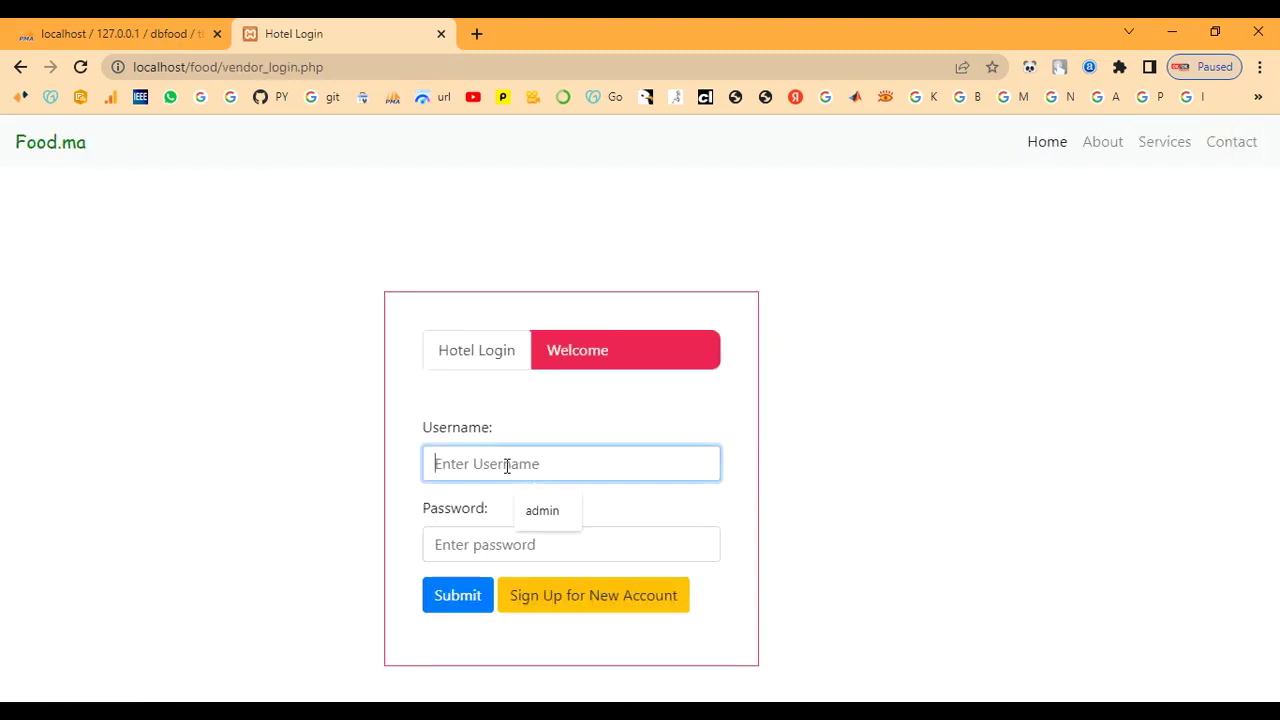
{"action": "type", "text": "spice"}
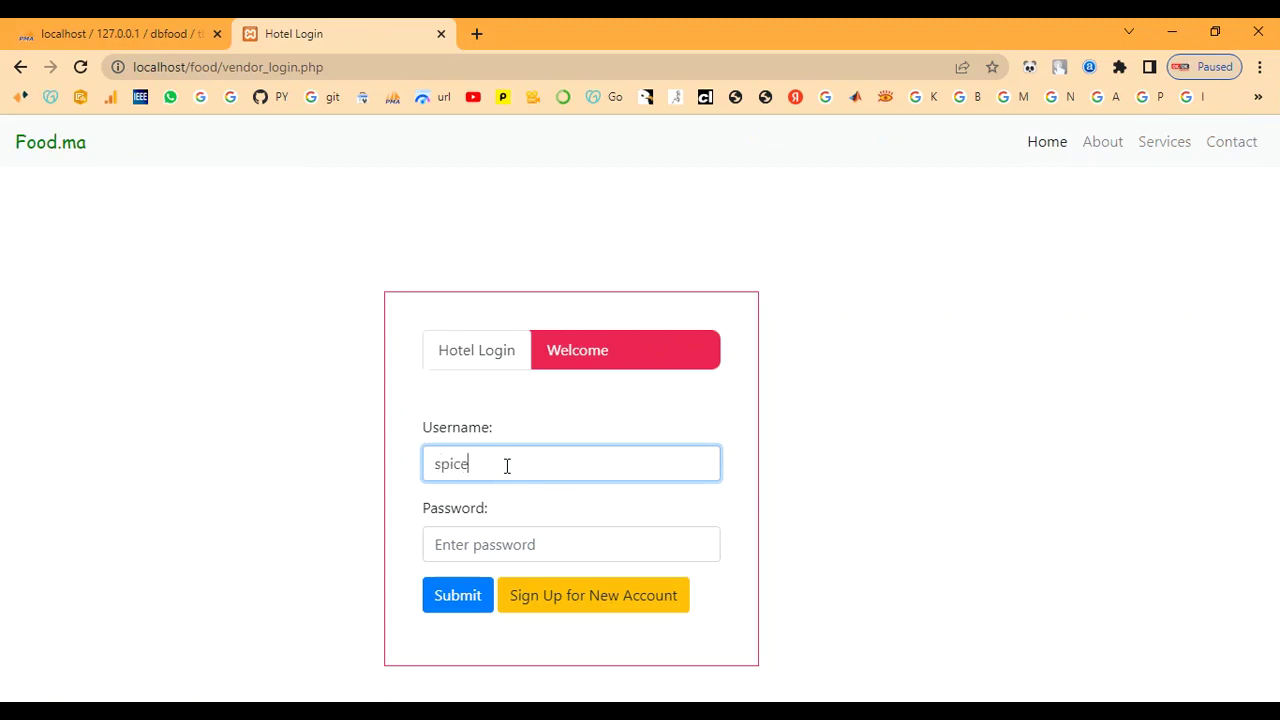
{"action": "key", "text": "Tab"}
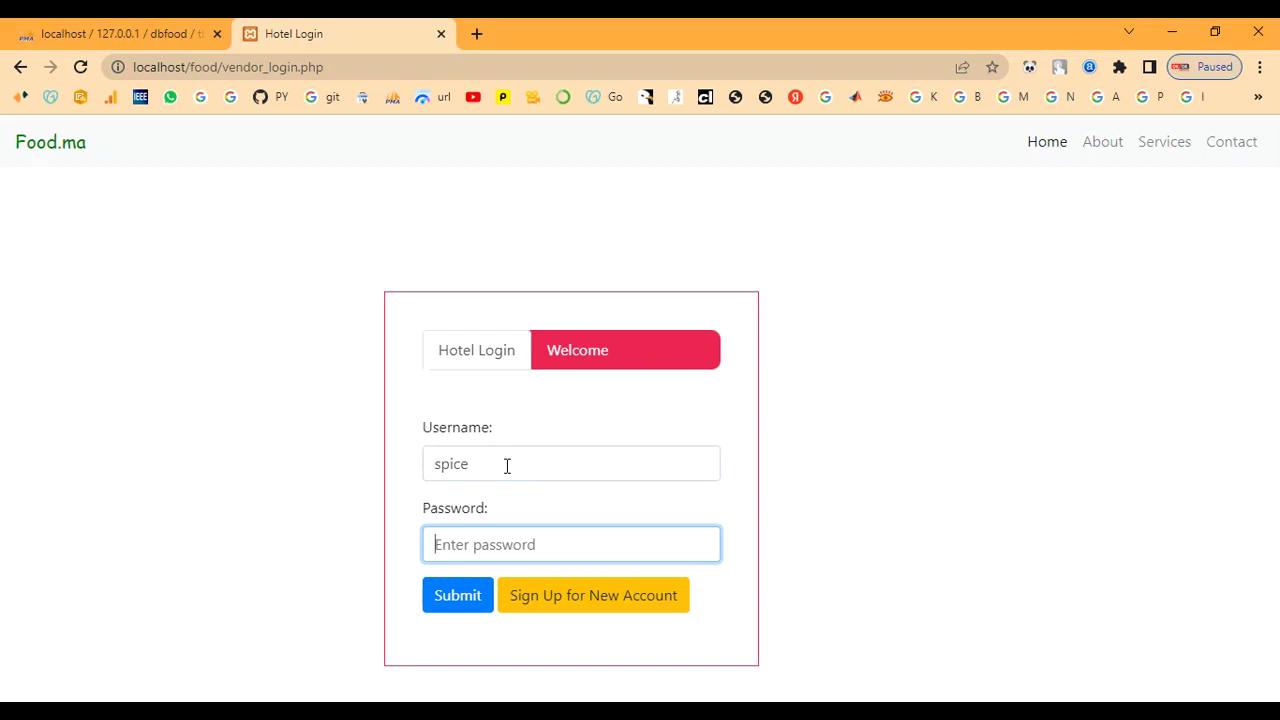
{"action": "type", "text": "s"}
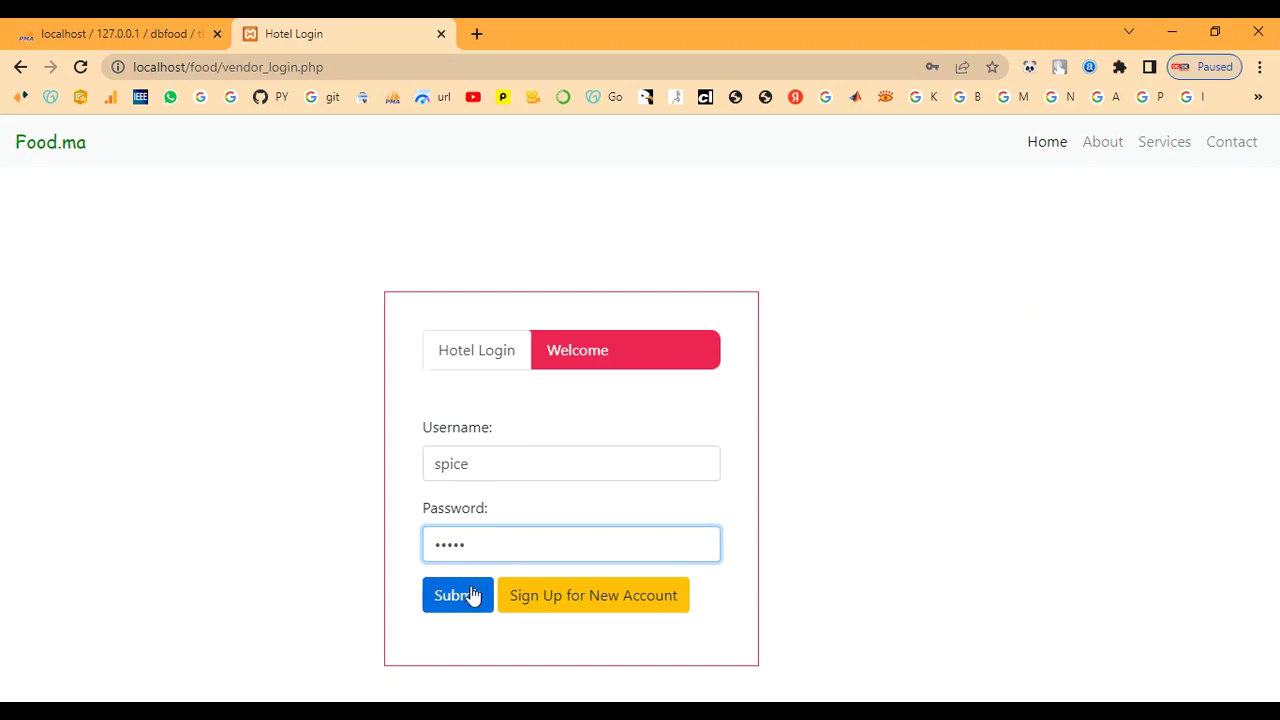
{"action": "left_click", "coordinate": [471, 600]}
Step: Re-enter the spice vendor's username and password to reach its dashboard
{"action": "left_click", "coordinate": [492, 485]}
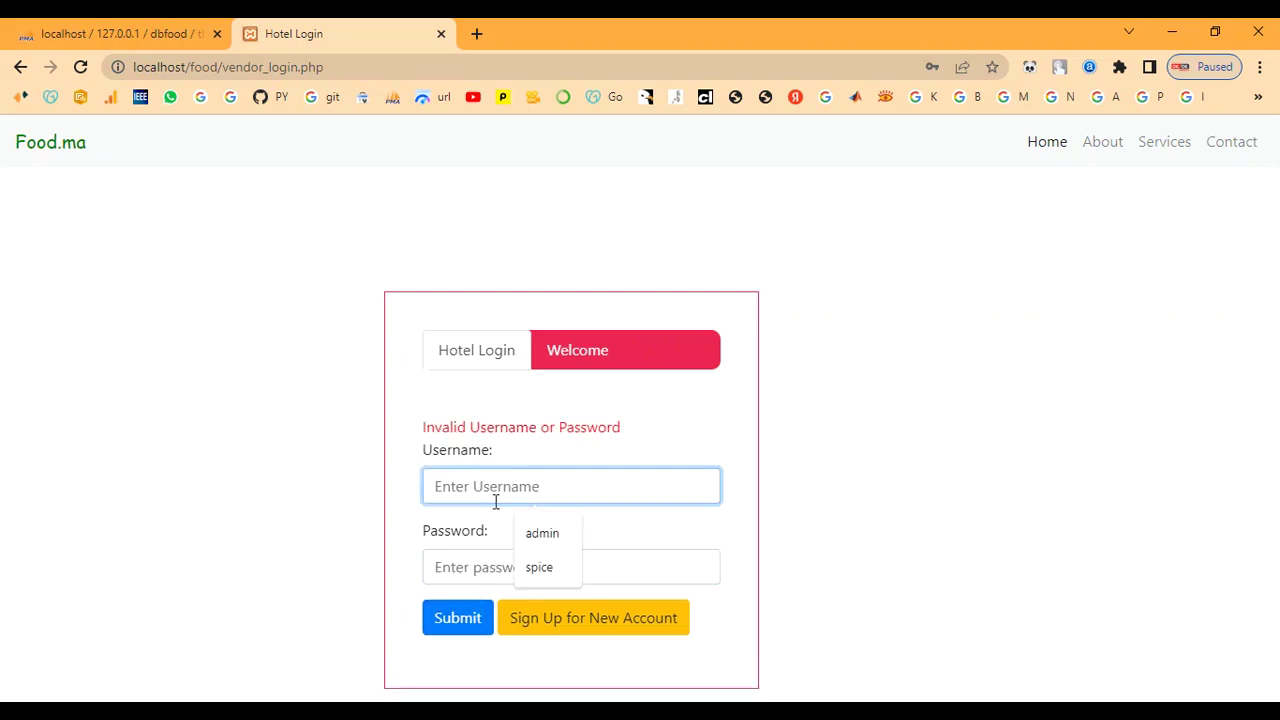
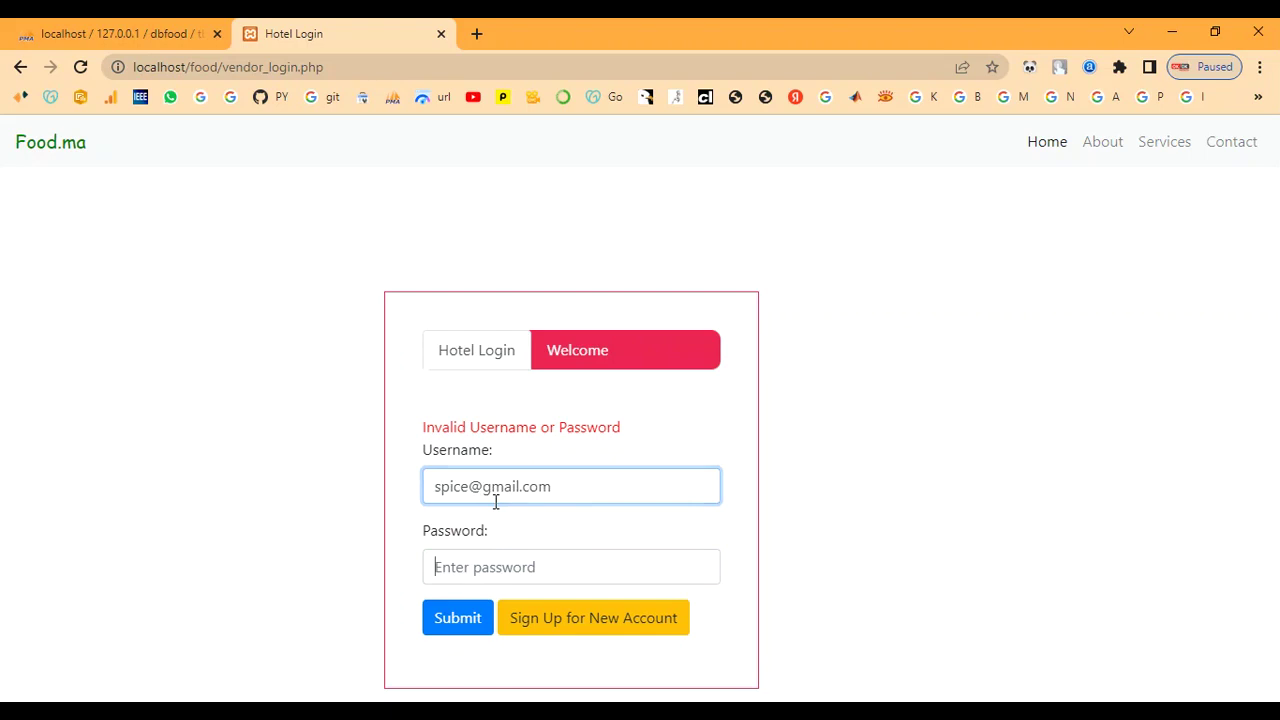
{"action": "type", "text": "1"}
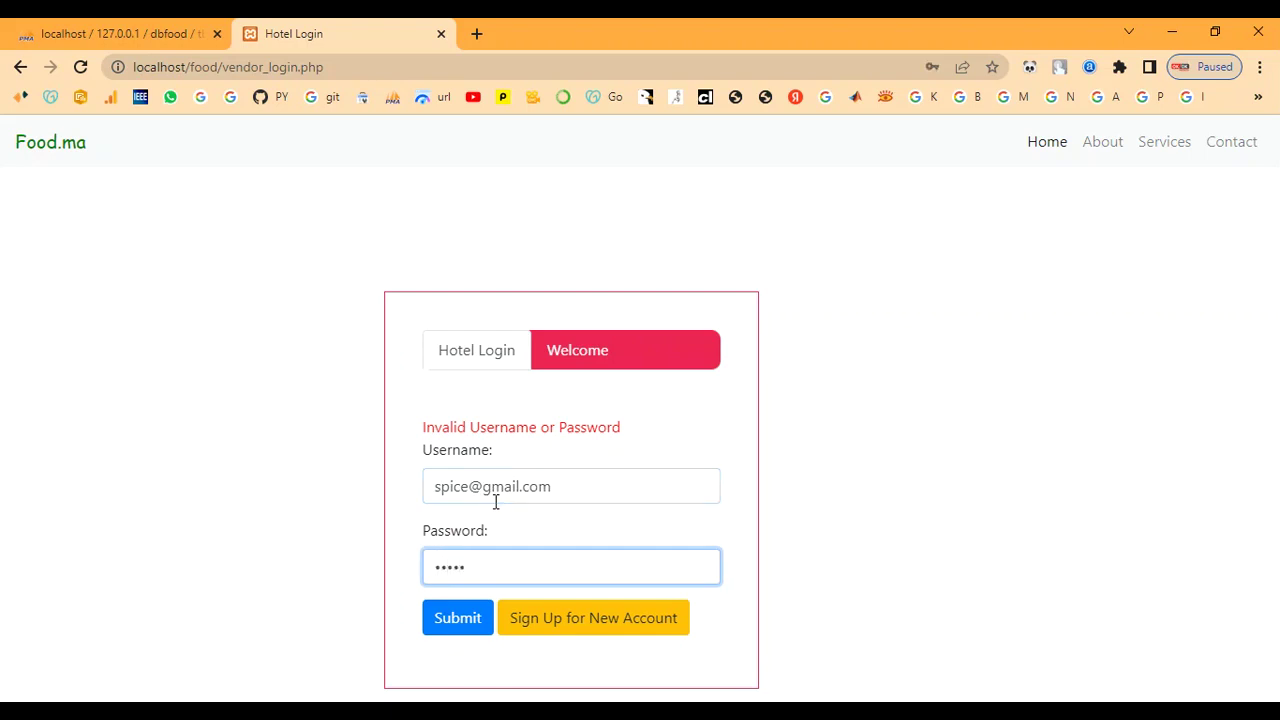
{"action": "left_click", "coordinate": [457, 633]}
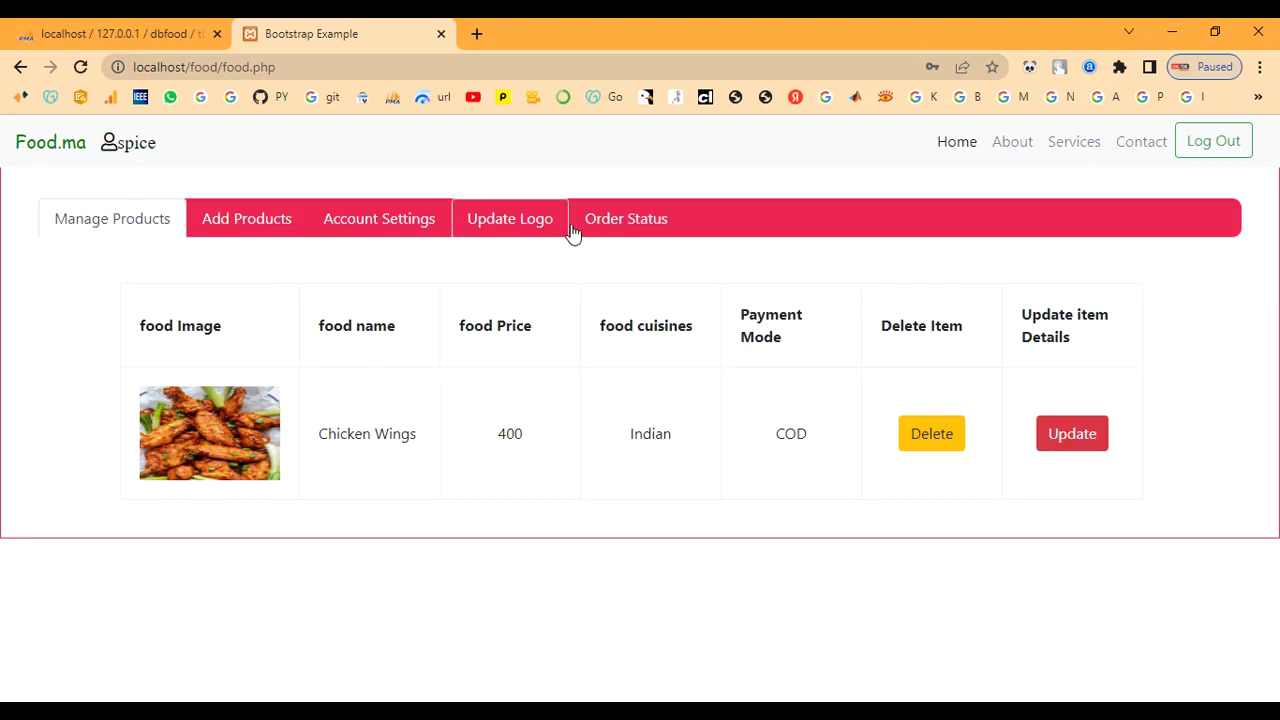
Step: Open the In Process Chicken Wings order and save its status as Delivered
{"action": "left_click", "coordinate": [632, 224]}
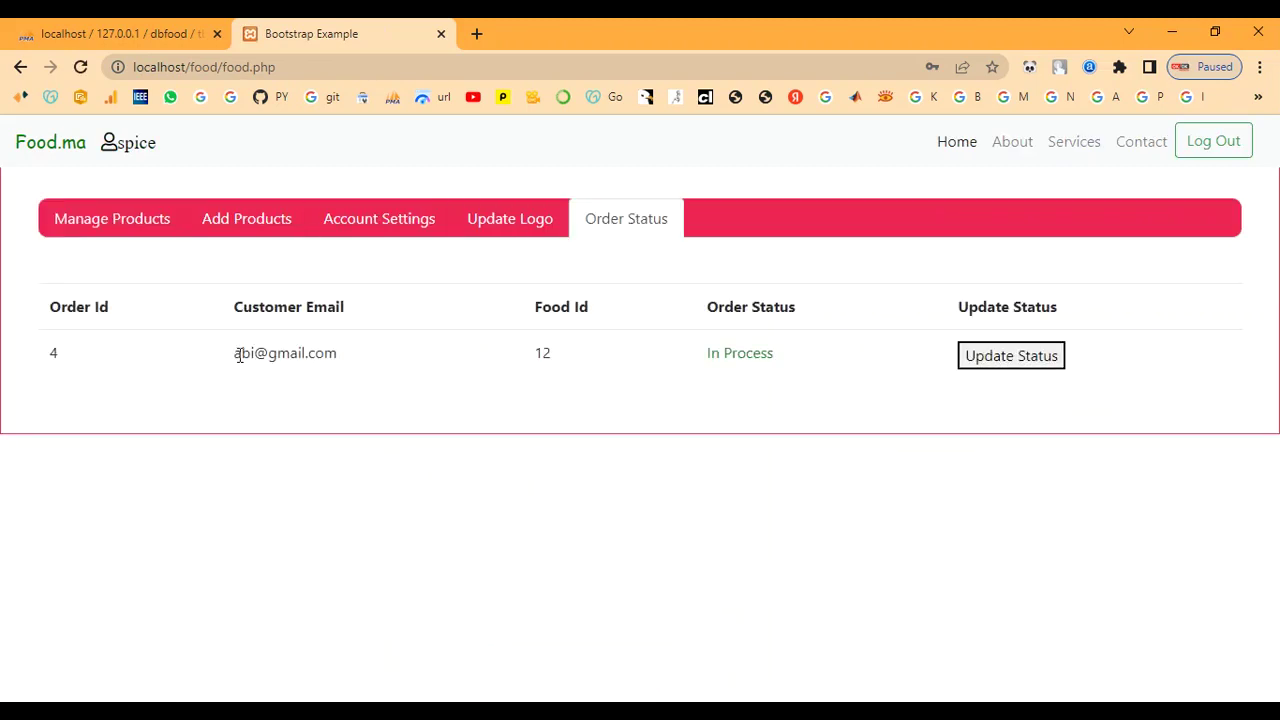
{"action": "left_click_drag", "start_coordinate": [232, 358], "coordinate": [812, 354]}
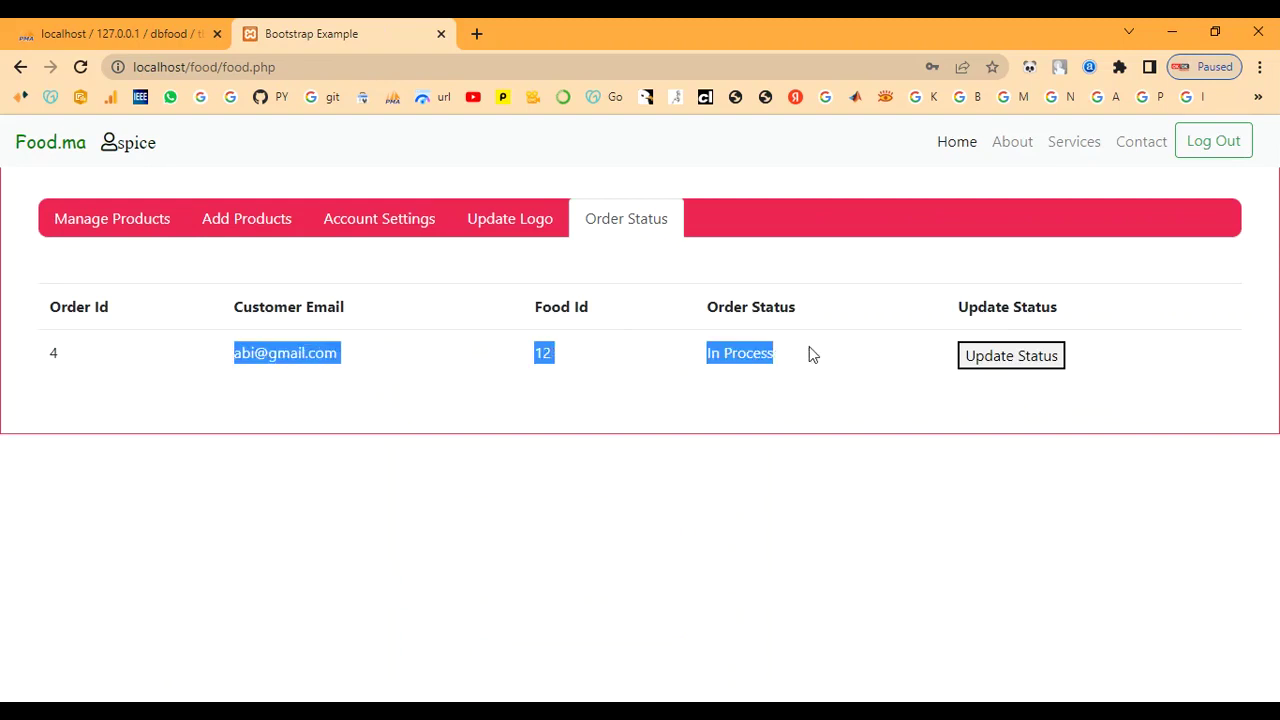
{"action": "left_click", "coordinate": [790, 379]}
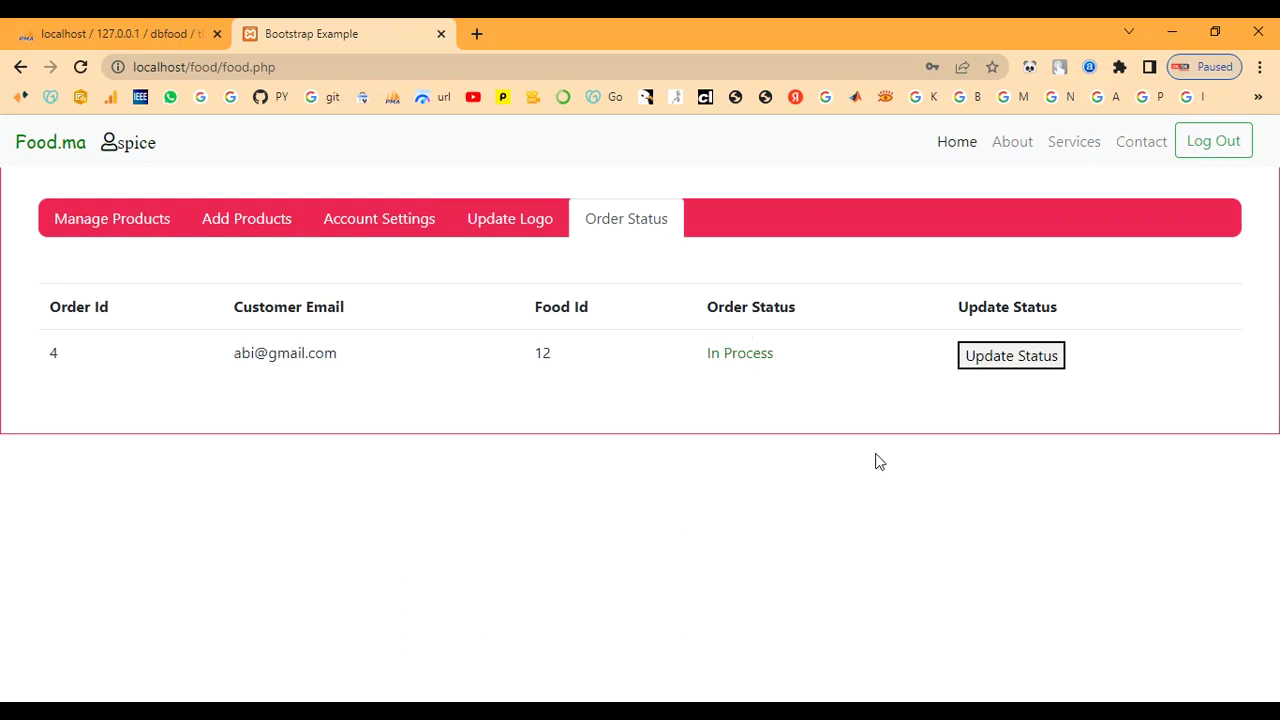
{"action": "left_click", "coordinate": [1012, 366]}
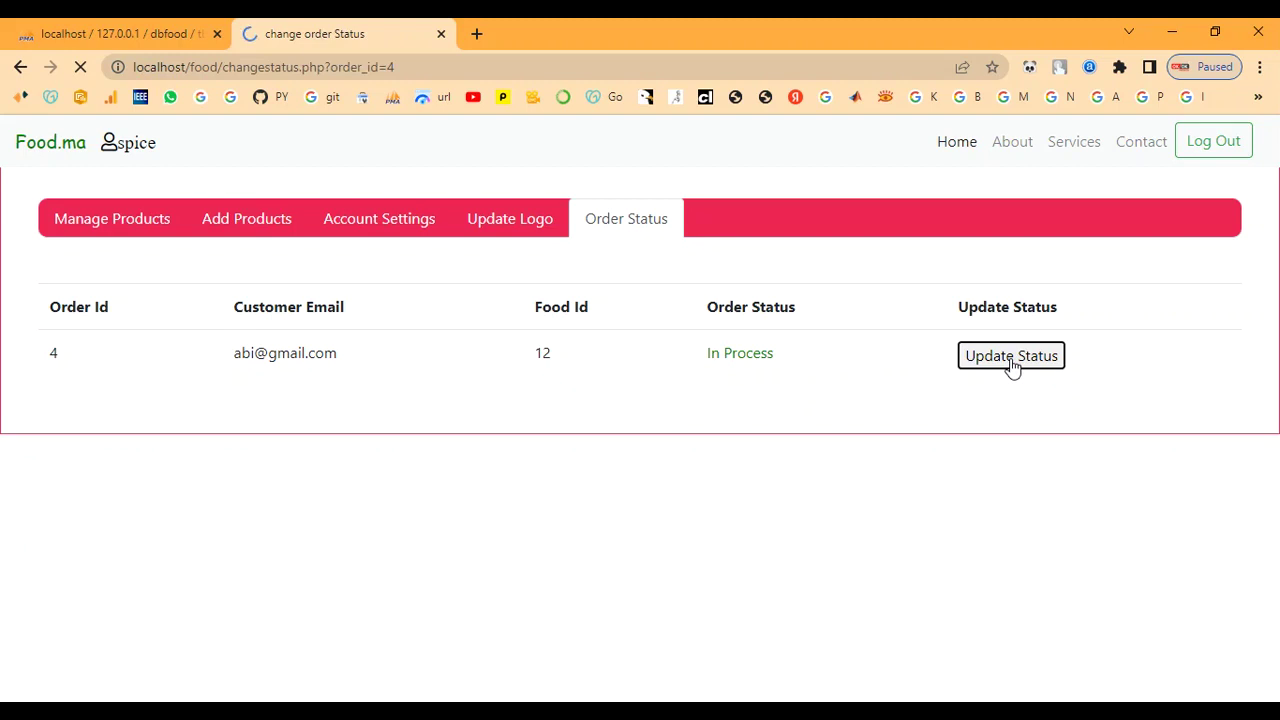
{"action": "left_click_drag", "start_coordinate": [110, 270], "coordinate": [310, 292]}
{"action": "left_click", "coordinate": [330, 296]}
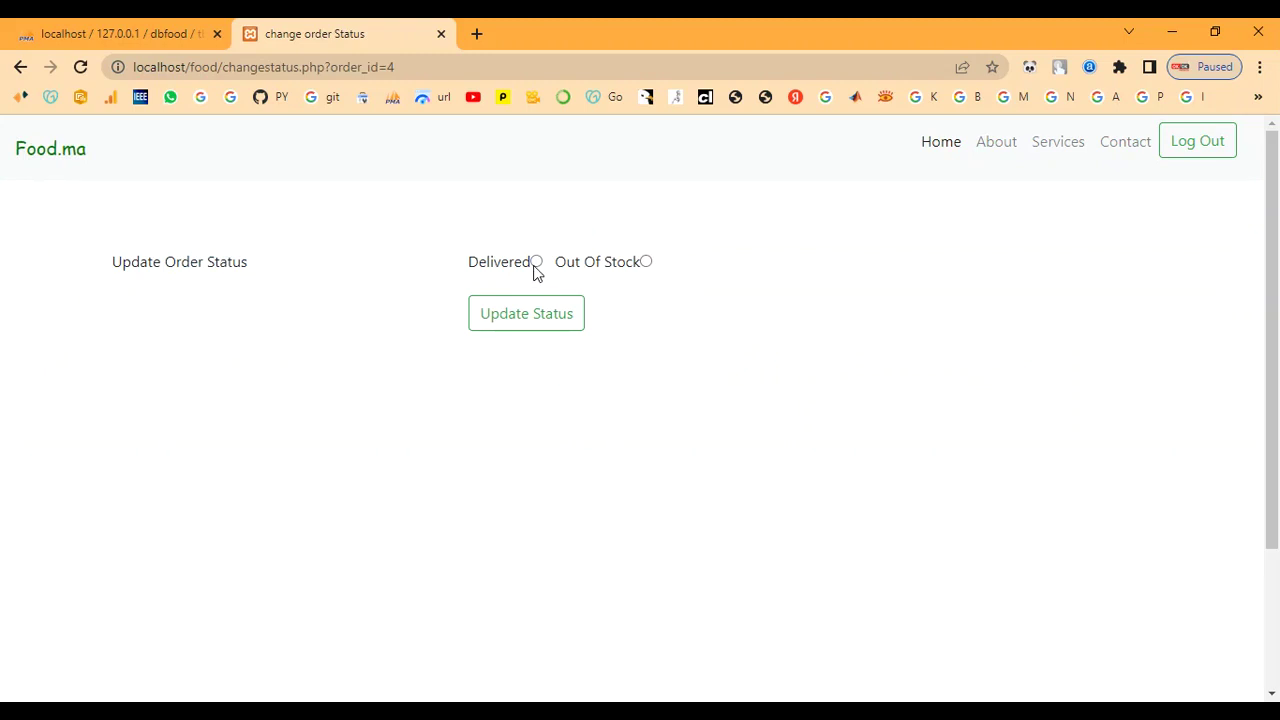
{"action": "left_click", "coordinate": [536, 320]}
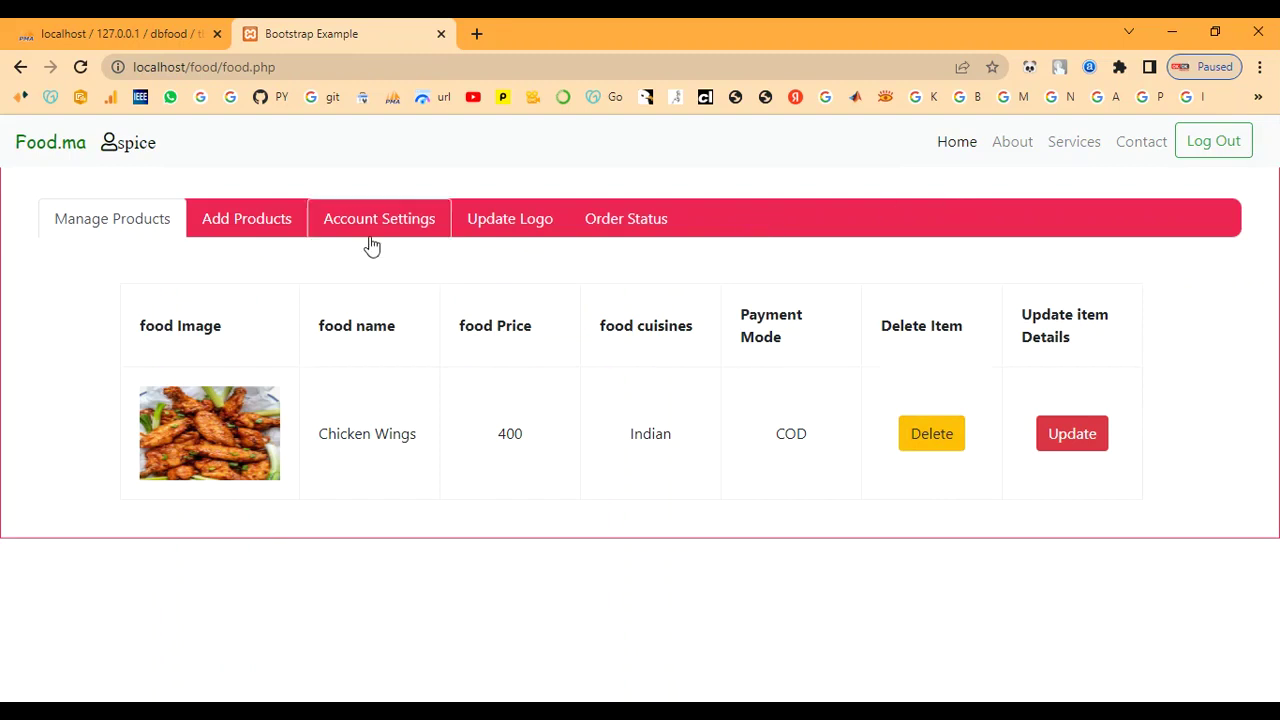
Step: Confirm the order shows Delivered, browsing the product, account and logo tabs in between
{"action": "left_click", "coordinate": [641, 227]}
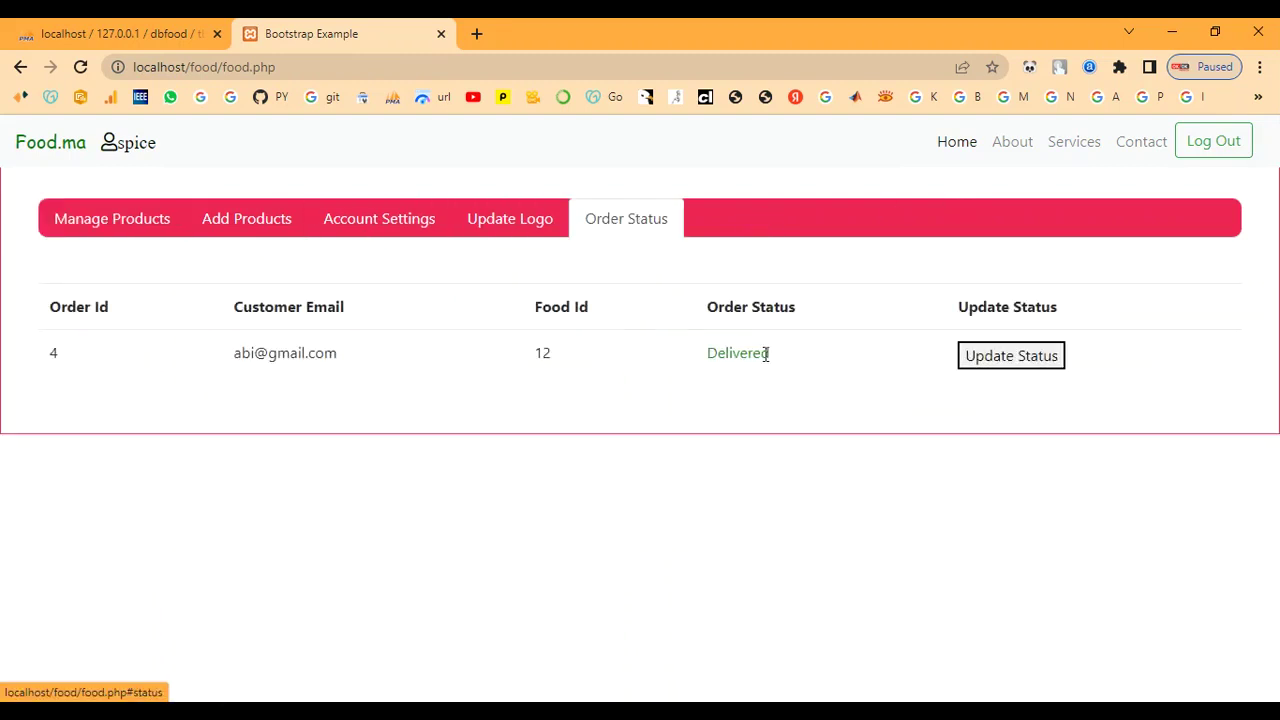
{"action": "left_click_drag", "start_coordinate": [708, 353], "coordinate": [814, 357]}
{"action": "left_click", "coordinate": [817, 347]}
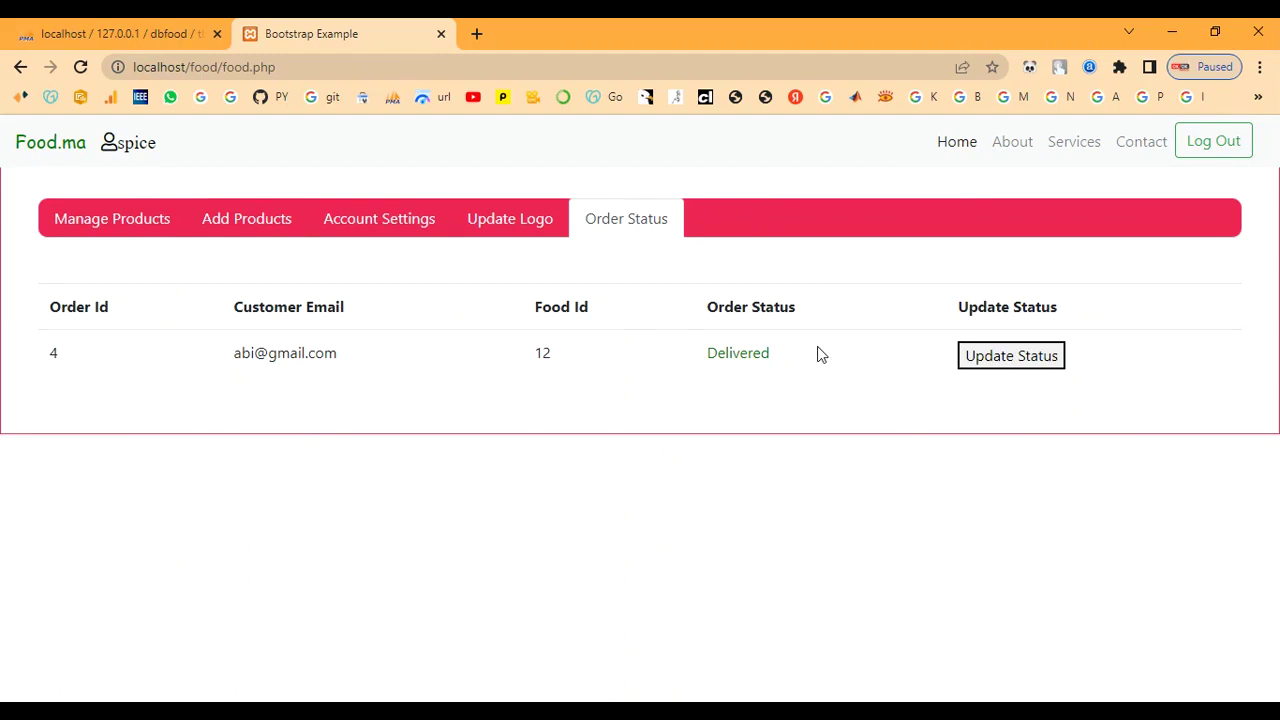
{"action": "left_click", "coordinate": [131, 226]}
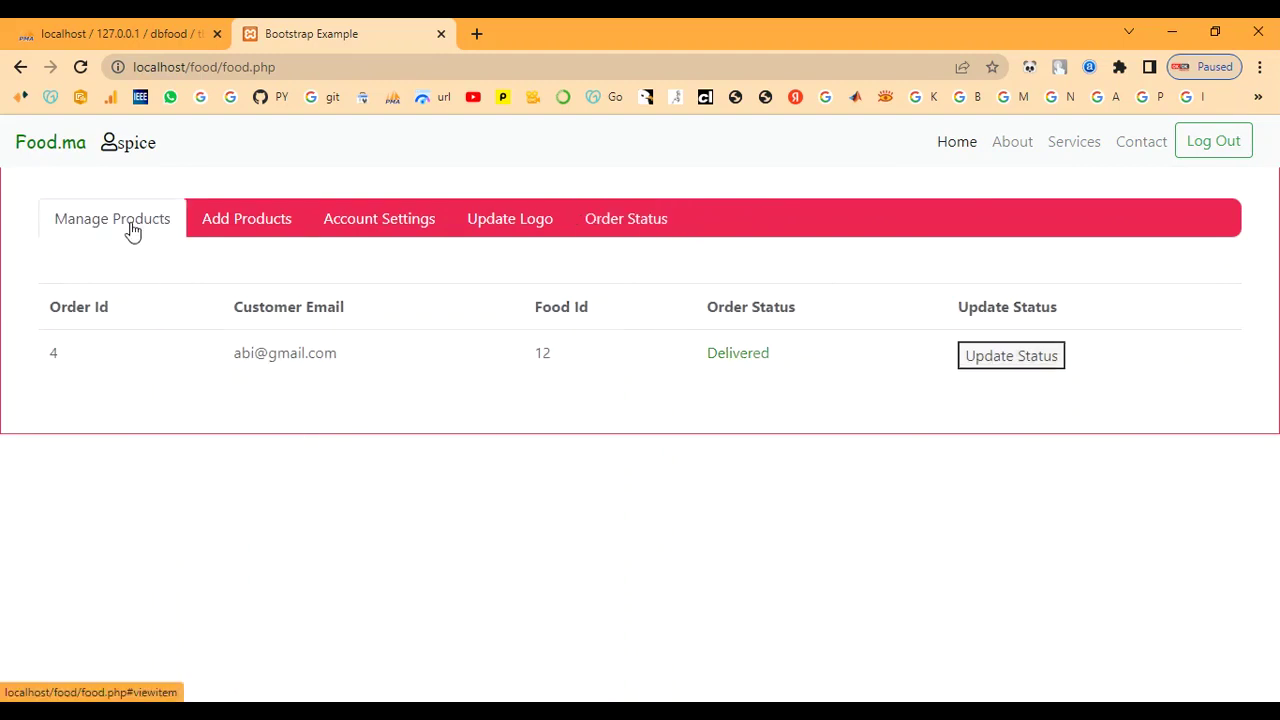
{"action": "left_click", "coordinate": [410, 226]}
{"action": "left_click", "coordinate": [515, 226]}
{"action": "left_click", "coordinate": [606, 223]}
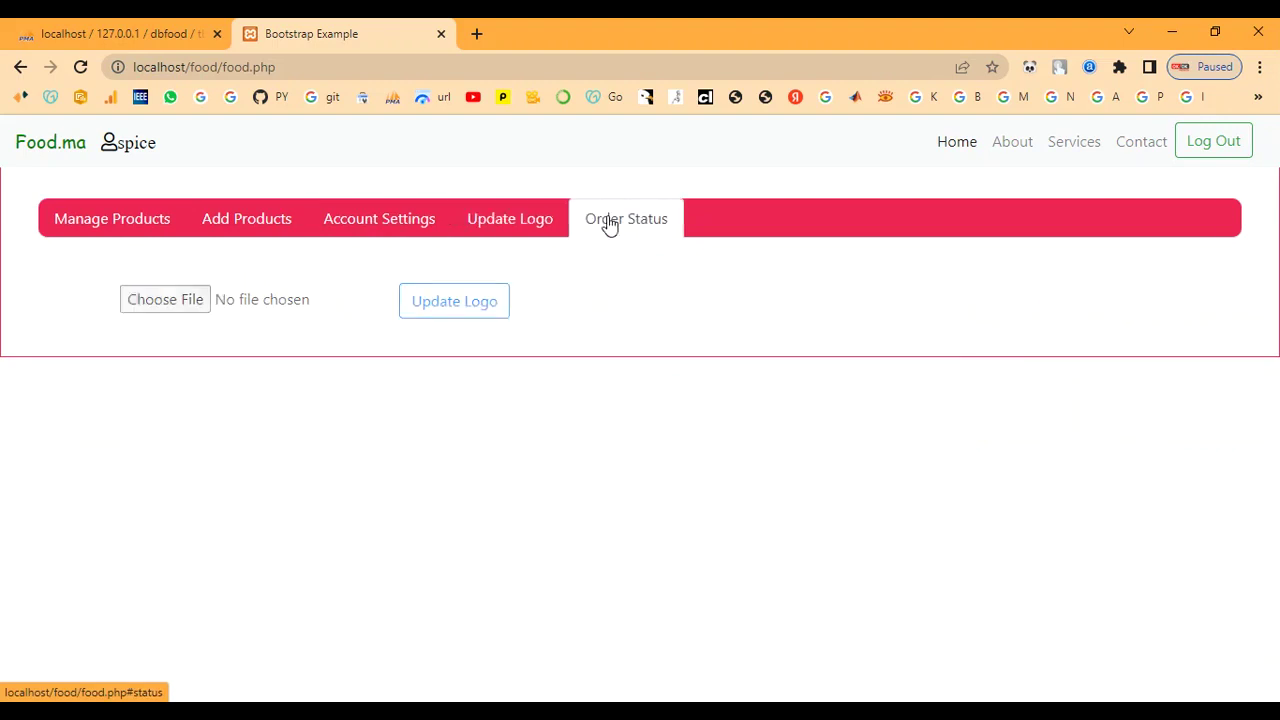
{"action": "left_click_drag", "start_coordinate": [706, 357], "coordinate": [837, 358]}
{"action": "left_click", "coordinate": [960, 452]}
Step: Log out the vendor and sign in through the footer's Admin Login with the admin credentials
{"action": "left_click", "coordinate": [1206, 150]}
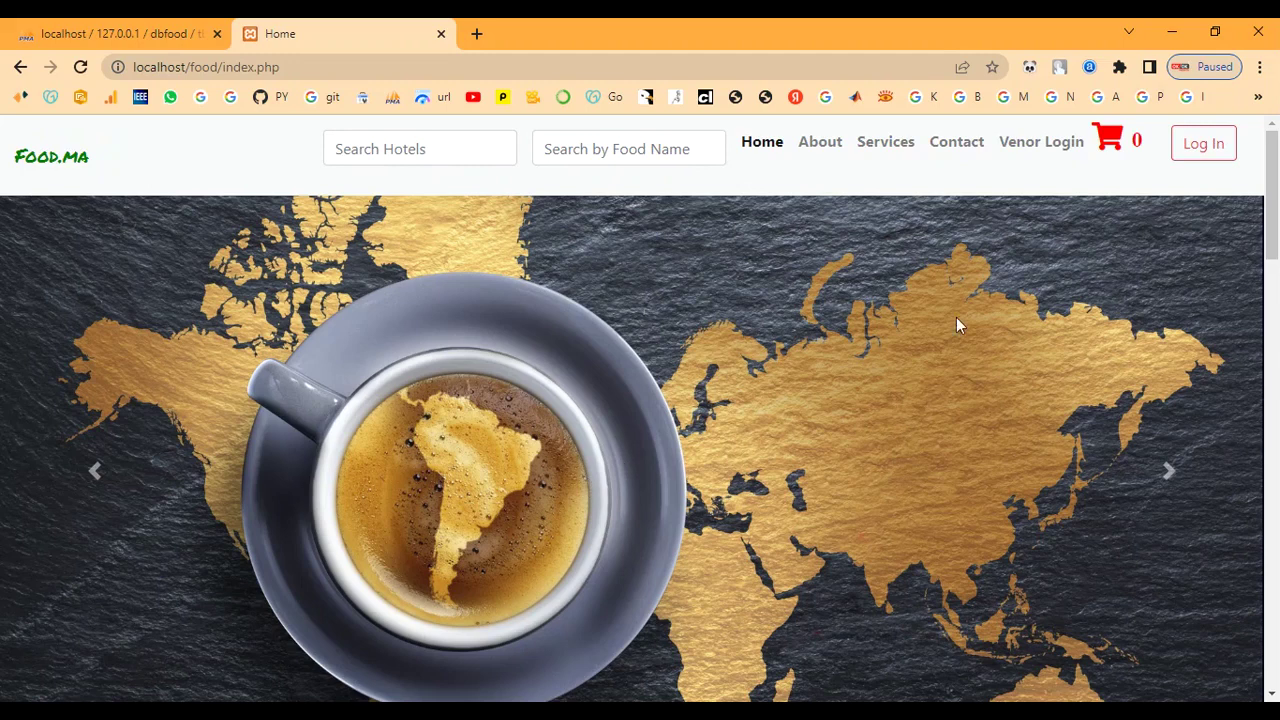
{"action": "scroll", "coordinate": [620, 425], "scroll_direction": "down", "scroll_amount": 15}
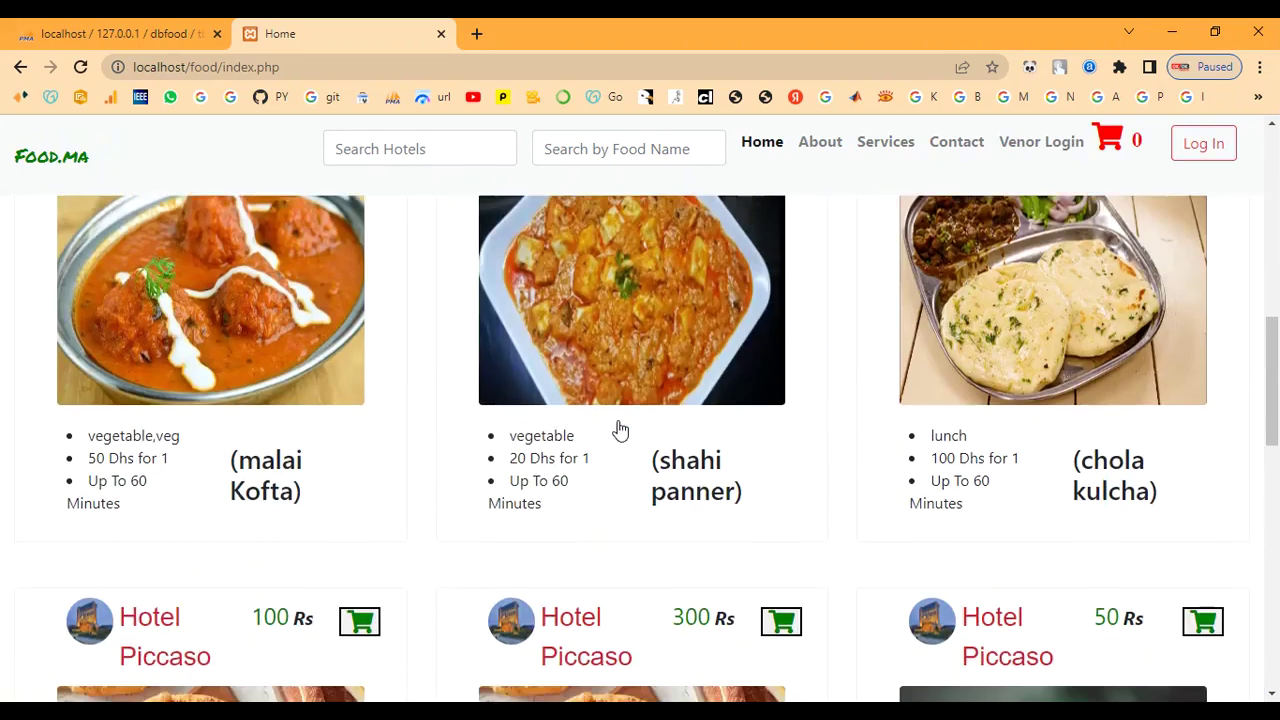
{"action": "scroll", "coordinate": [620, 428], "scroll_direction": "down", "scroll_amount": 6}
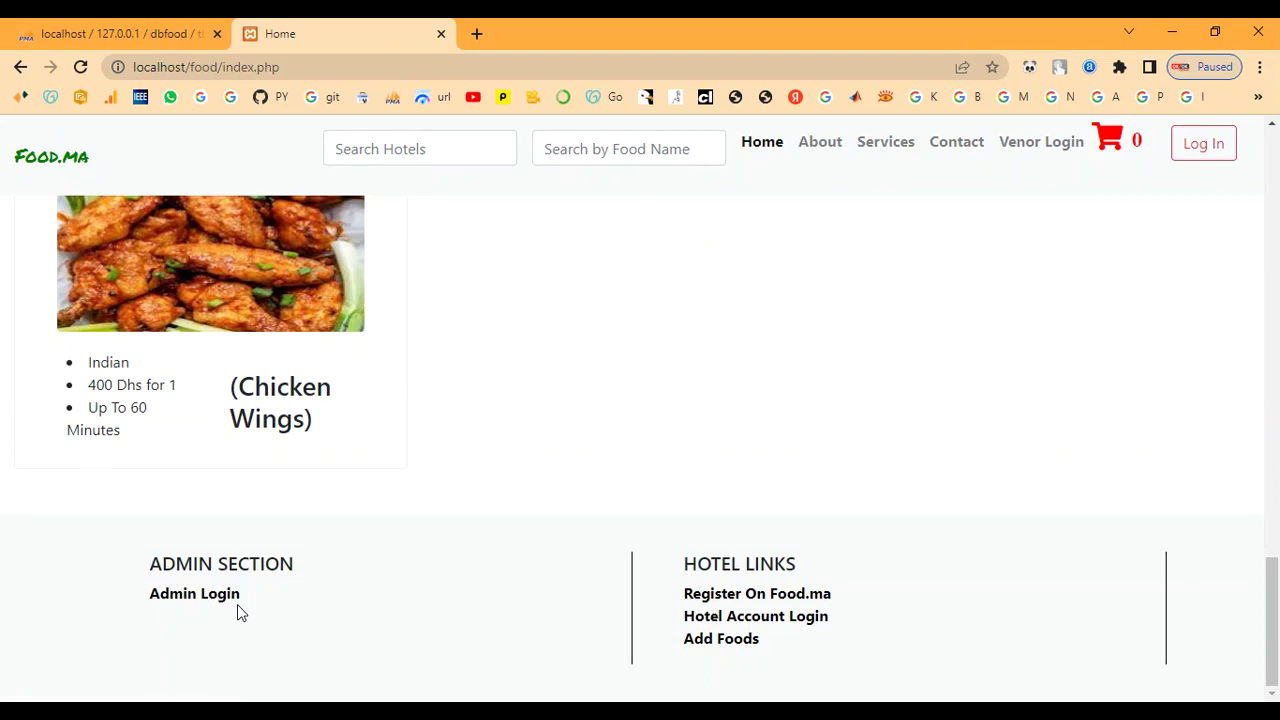
{"action": "left_click", "coordinate": [222, 609]}
{"action": "left_click", "coordinate": [569, 423]}
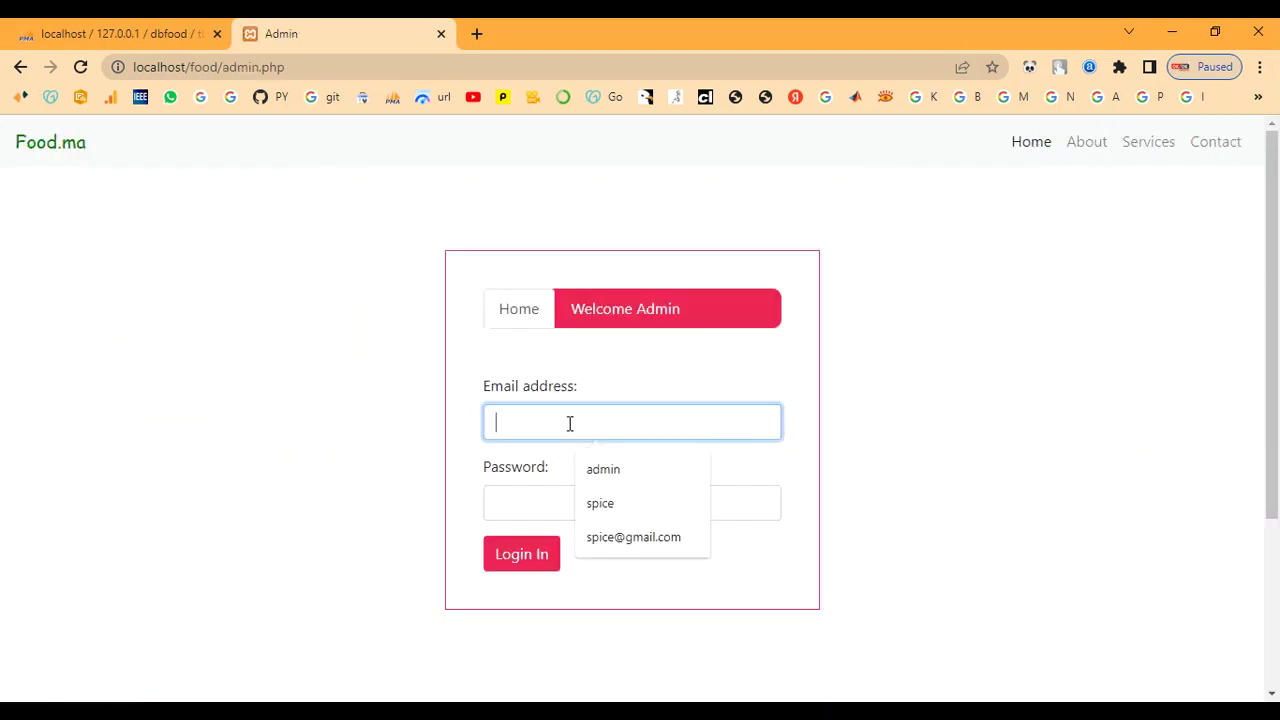
{"action": "type", "text": "admin"}
{"action": "key", "text": "Tab"}
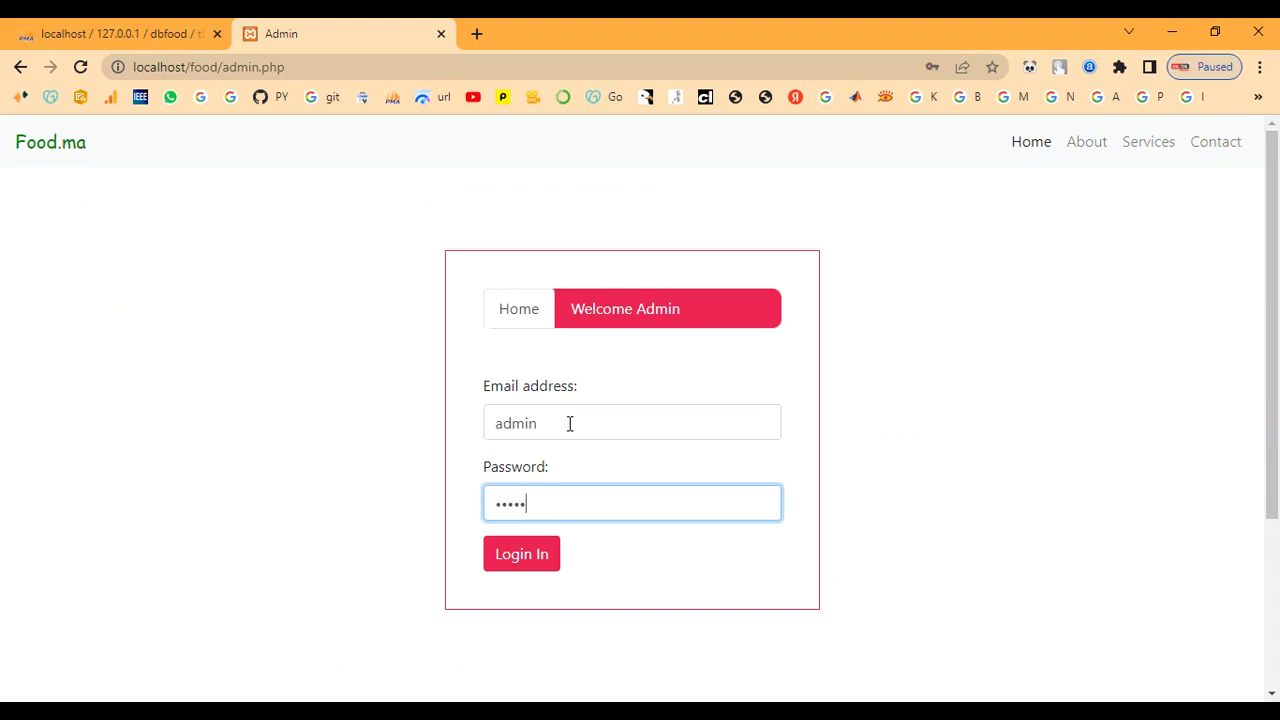
{"action": "left_click", "coordinate": [531, 566]}
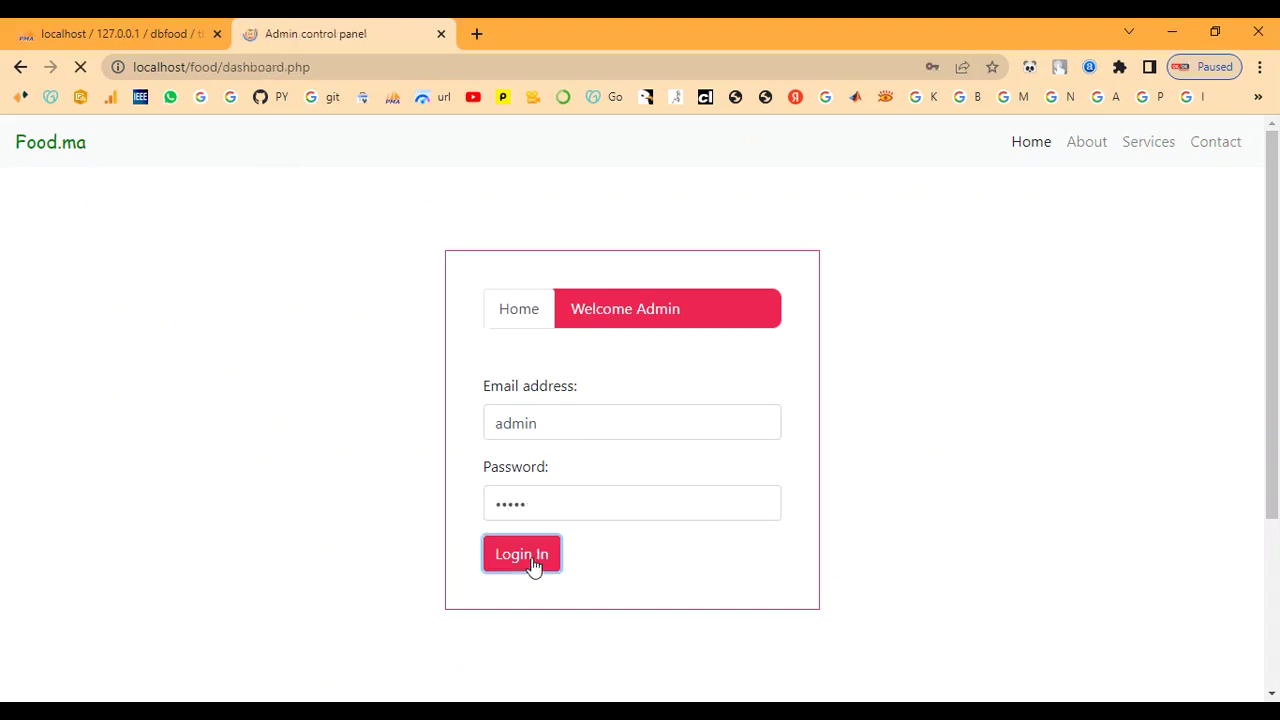
Step: Review the food items, checking Chicken Wings' cuisine and its spice hotel
{"action": "scroll", "coordinate": [377, 491], "scroll_direction": "down", "scroll_amount": 5}
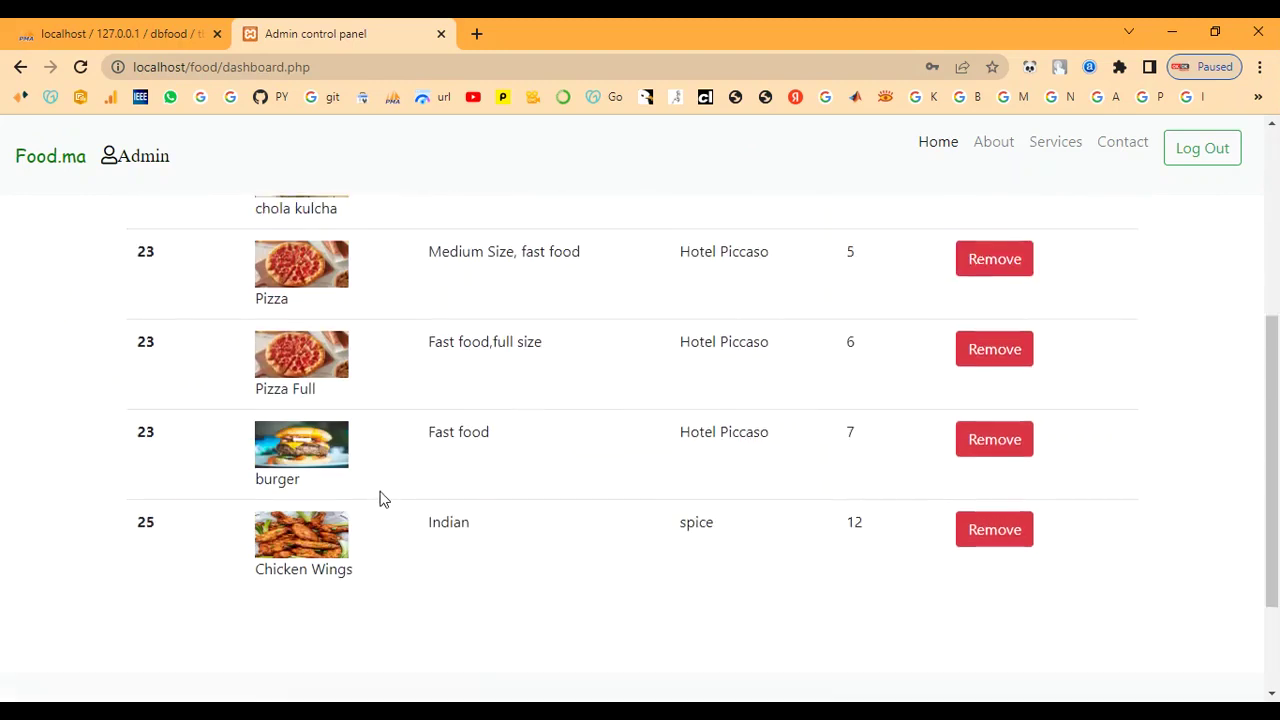
{"action": "left_click_drag", "start_coordinate": [423, 430], "coordinate": [496, 436]}
{"action": "left_click", "coordinate": [490, 508]}
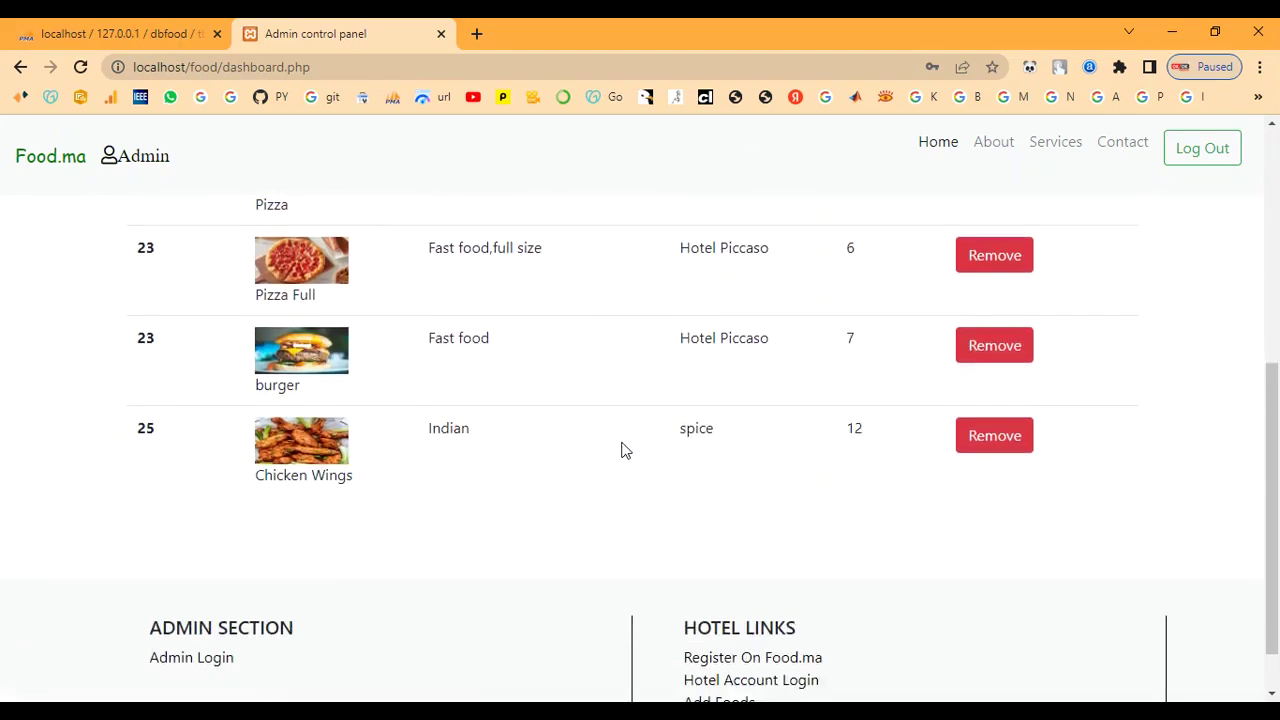
{"action": "left_click_drag", "start_coordinate": [663, 431], "coordinate": [876, 438]}
{"action": "left_click", "coordinate": [783, 443]}
{"action": "left_click", "coordinate": [905, 444]}
{"action": "scroll", "coordinate": [845, 505], "scroll_direction": "up", "scroll_amount": 5}
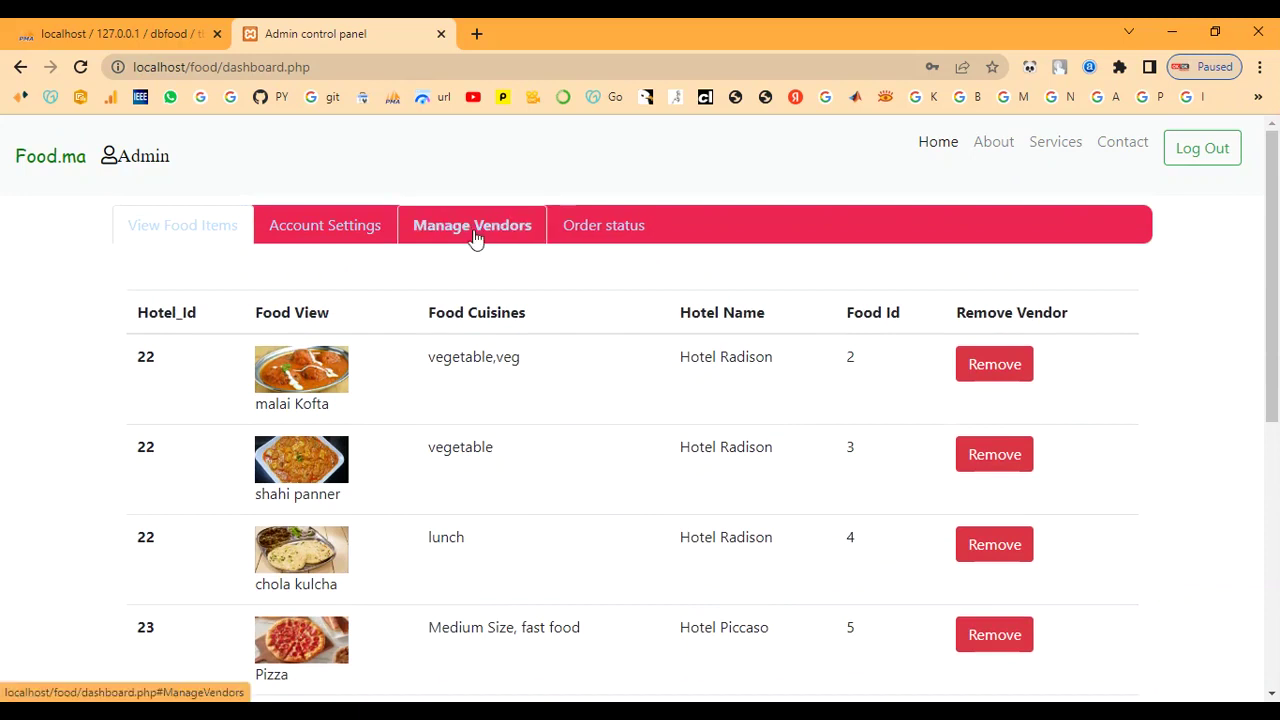
Step: Review the vendor list, checking the spice vendor's row details
{"action": "left_click", "coordinate": [455, 238]}
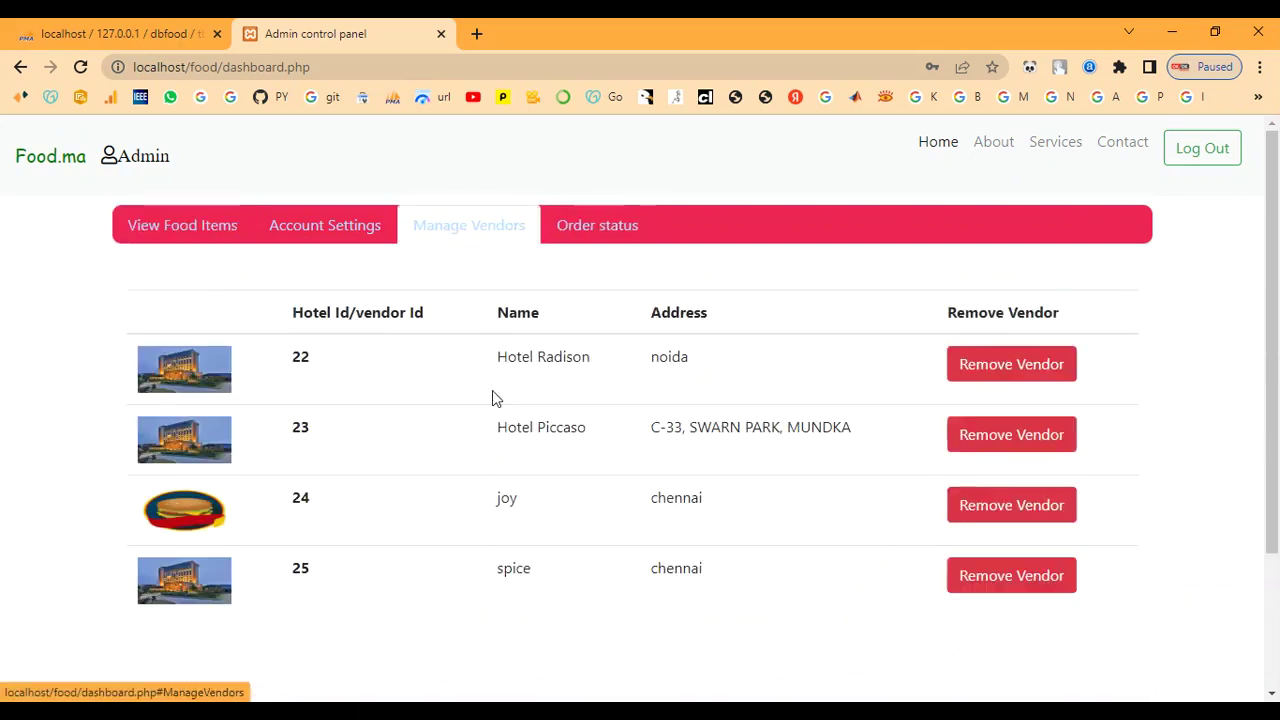
{"action": "scroll", "coordinate": [483, 511], "scroll_direction": "down", "scroll_amount": 1}
{"action": "left_click_drag", "start_coordinate": [291, 486], "coordinate": [737, 477]}
{"action": "left_click", "coordinate": [696, 562]}
{"action": "scroll", "coordinate": [420, 378], "scroll_direction": "up", "scroll_amount": 1}
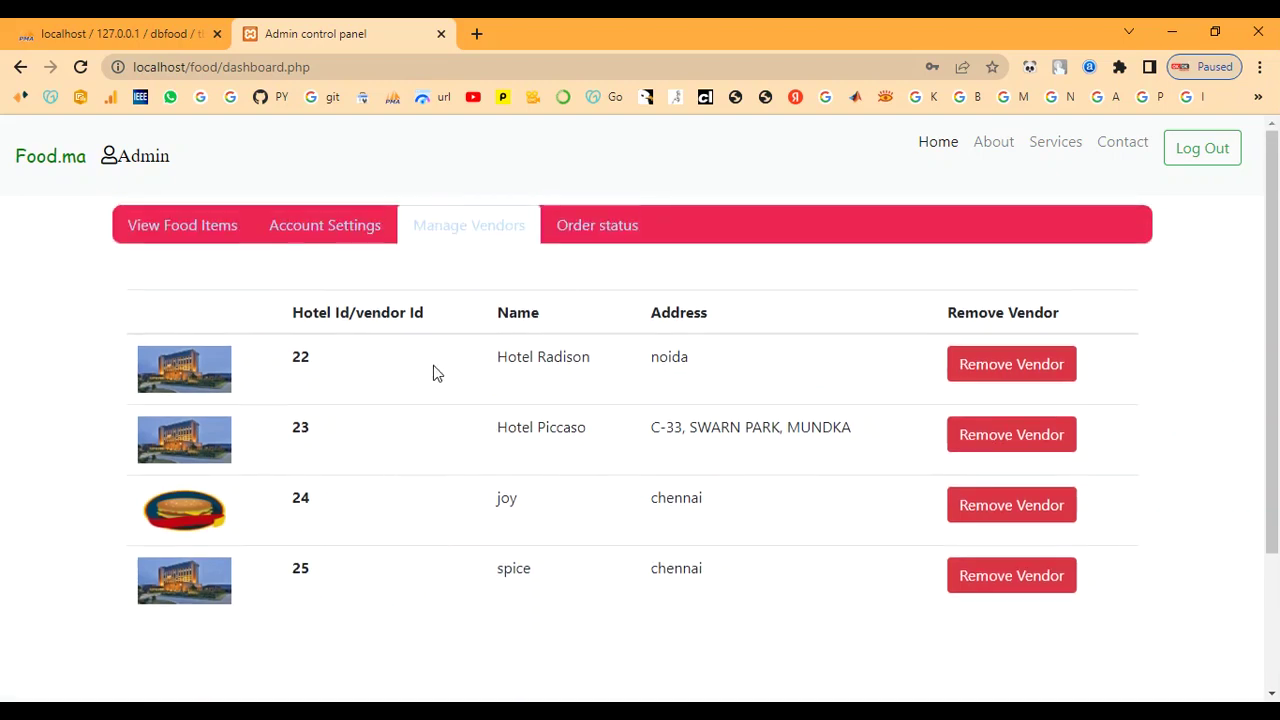
Step: Check order 4's customer, Food Id 12 and Delivered status, then log out the admin
{"action": "left_click", "coordinate": [603, 243]}
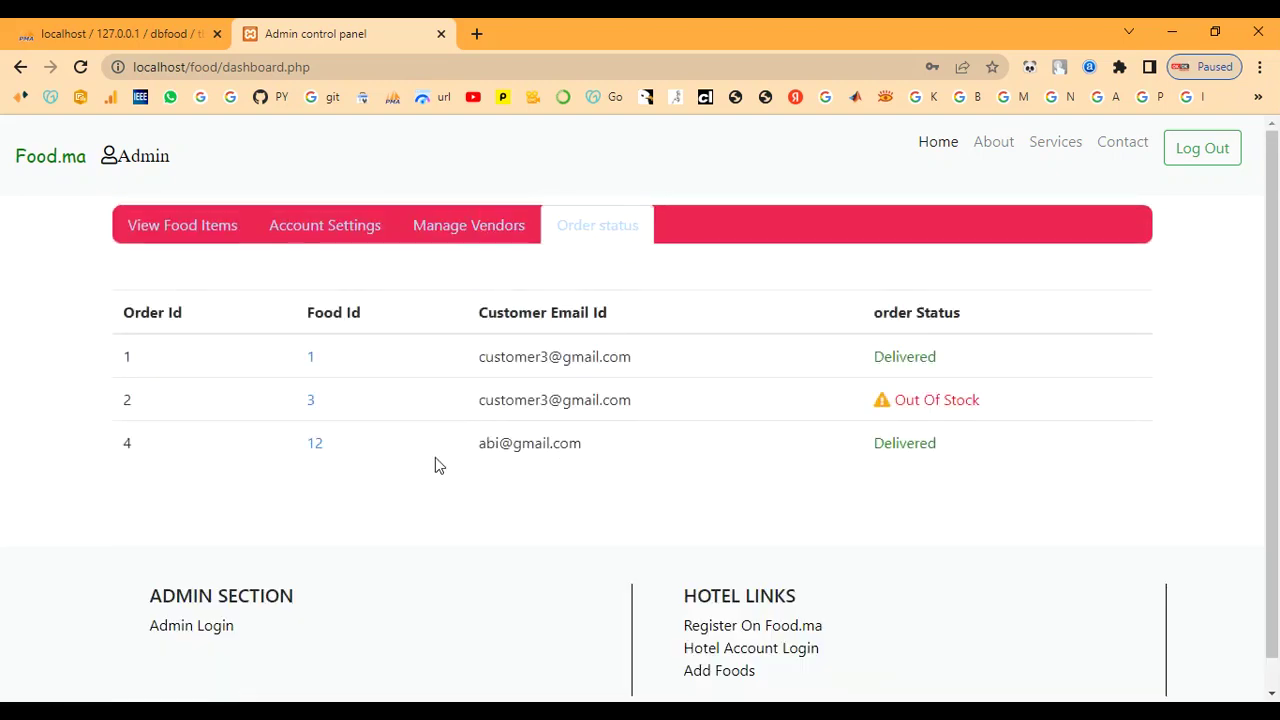
{"action": "left_click_drag", "start_coordinate": [473, 442], "coordinate": [597, 443]}
{"action": "left_click", "coordinate": [633, 443]}
{"action": "double_click", "coordinate": [308, 443]}
{"action": "left_click_drag", "start_coordinate": [850, 462], "coordinate": [994, 443]}
{"action": "left_click", "coordinate": [995, 445]}
{"action": "left_click", "coordinate": [1193, 147]}
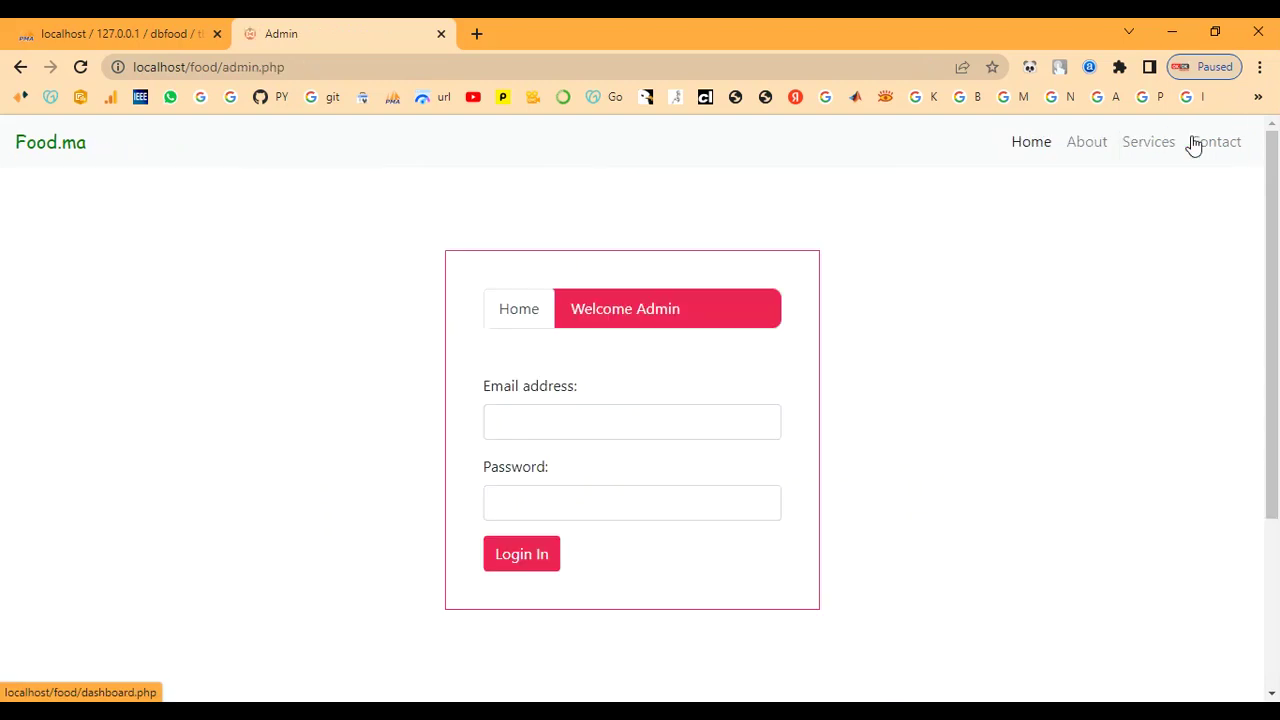
Step: Go to the site home page, then to the Contact page
{"action": "scroll", "coordinate": [650, 478], "scroll_direction": "down", "scroll_amount": 3}
{"action": "scroll", "coordinate": [650, 478], "scroll_direction": "up", "scroll_amount": 3}
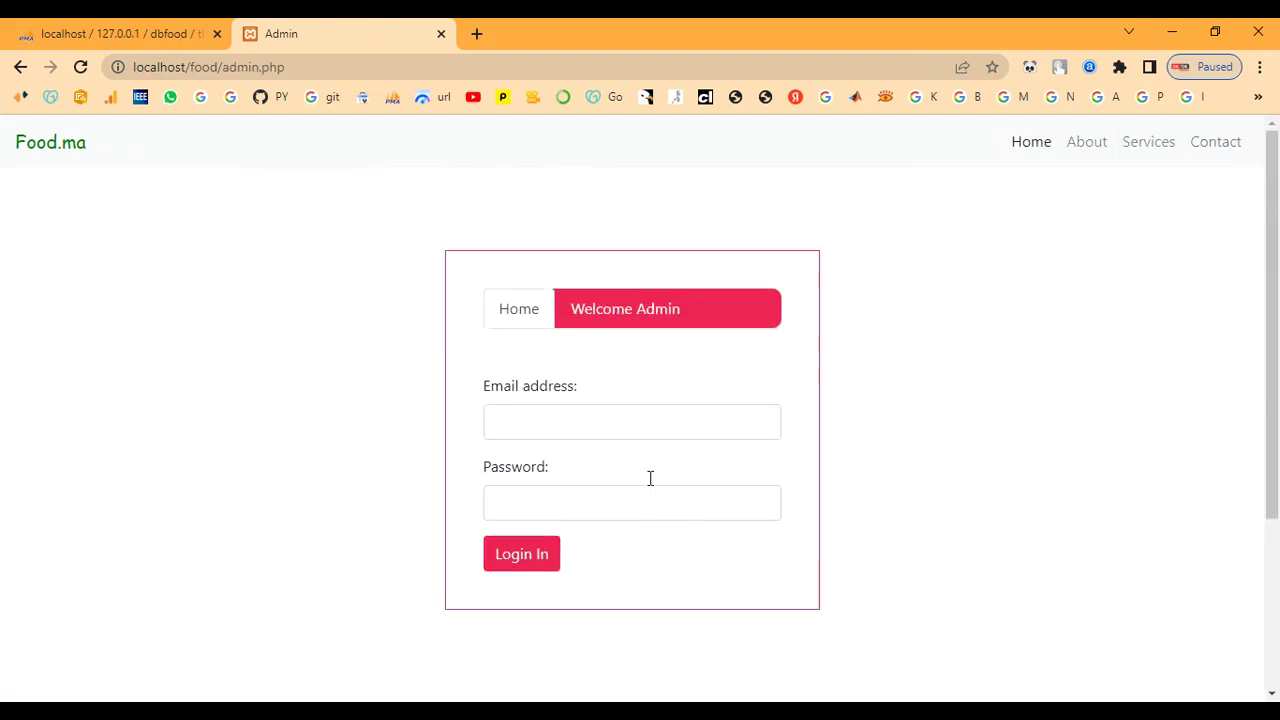
{"action": "left_click", "coordinate": [1029, 145]}
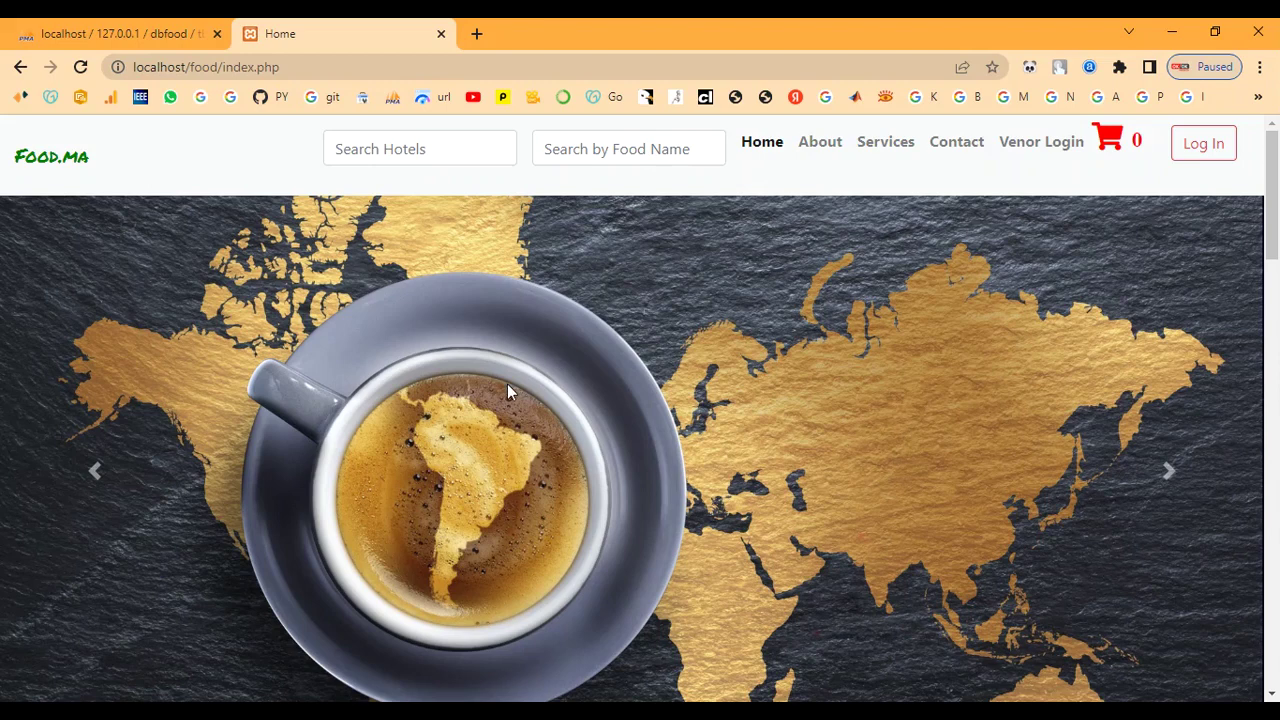
{"action": "scroll", "coordinate": [763, 565], "scroll_direction": "down", "scroll_amount": 8}
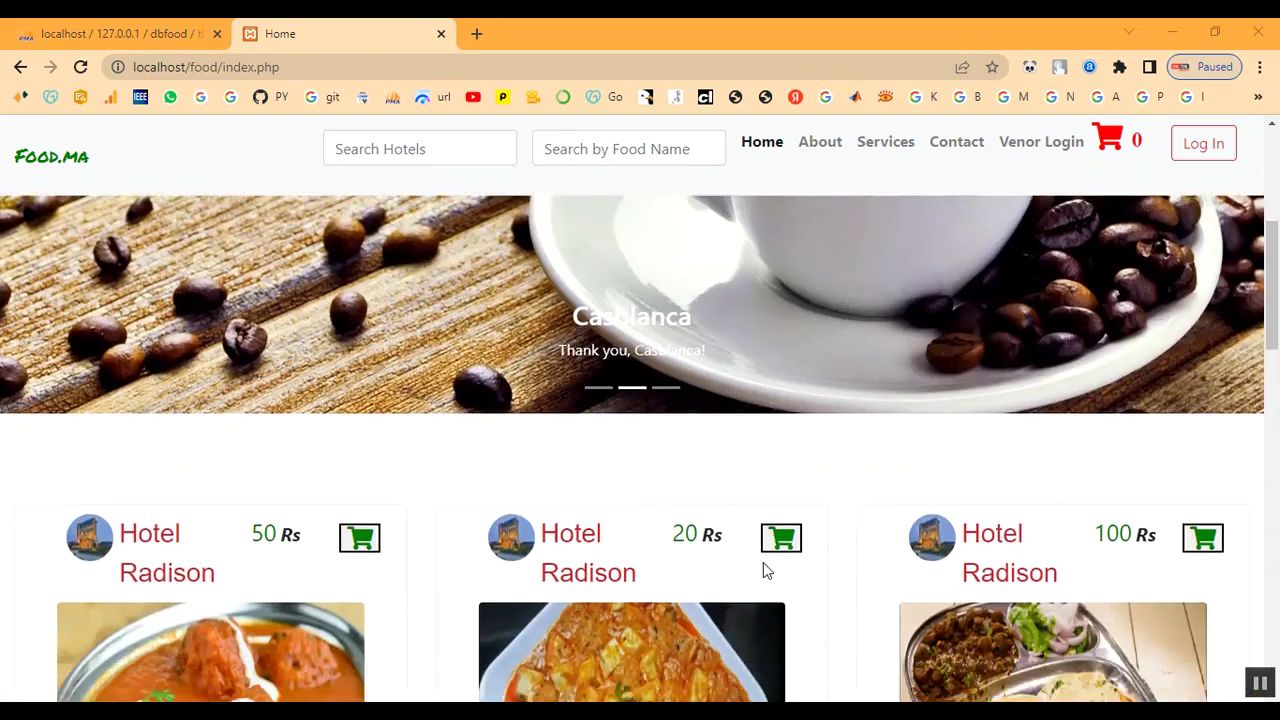
{"action": "scroll", "coordinate": [763, 562], "scroll_direction": "down", "scroll_amount": 10}
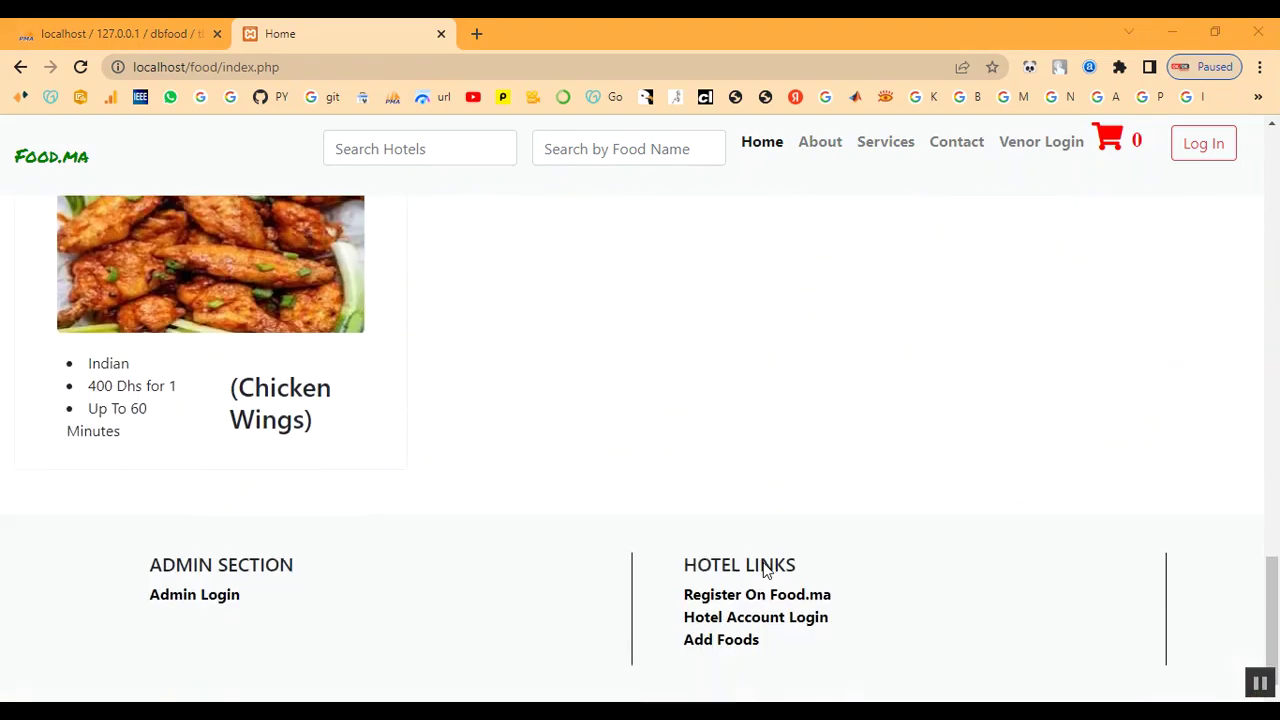
{"action": "scroll", "coordinate": [763, 562], "scroll_direction": "up", "scroll_amount": 5}
{"action": "scroll", "coordinate": [763, 562], "scroll_direction": "up", "scroll_amount": 10}
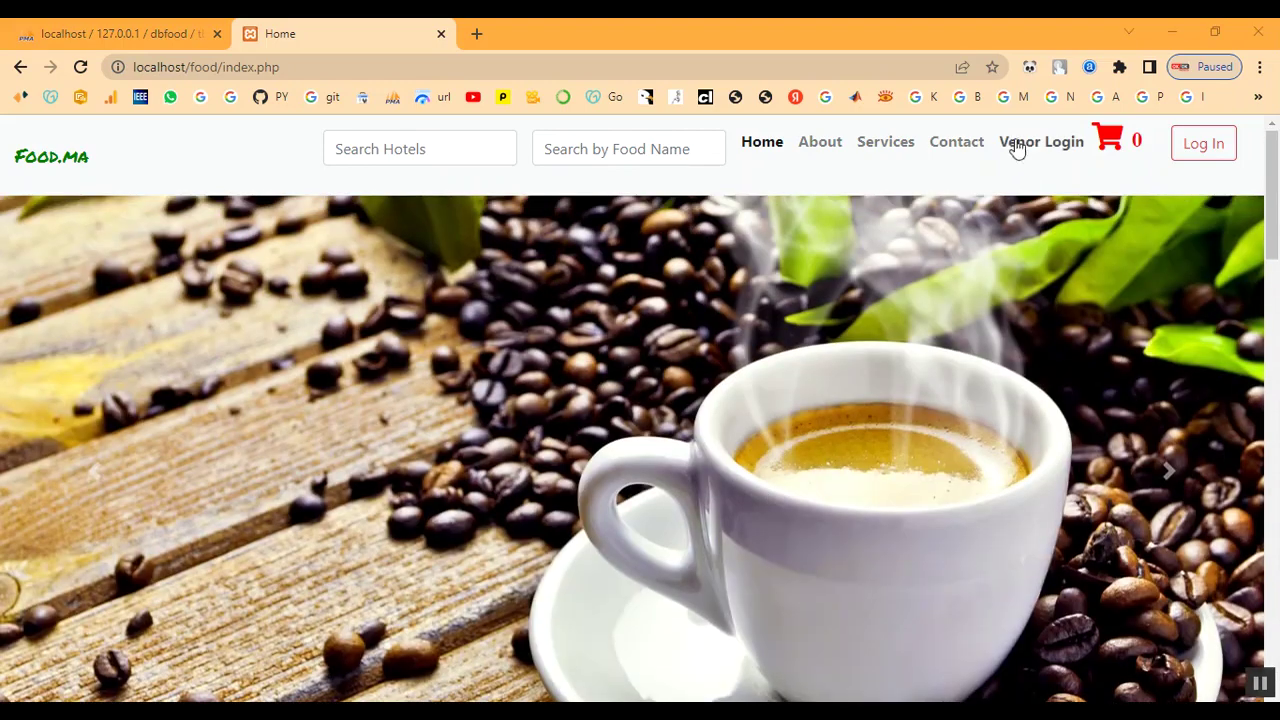
{"action": "left_click", "coordinate": [956, 142]}
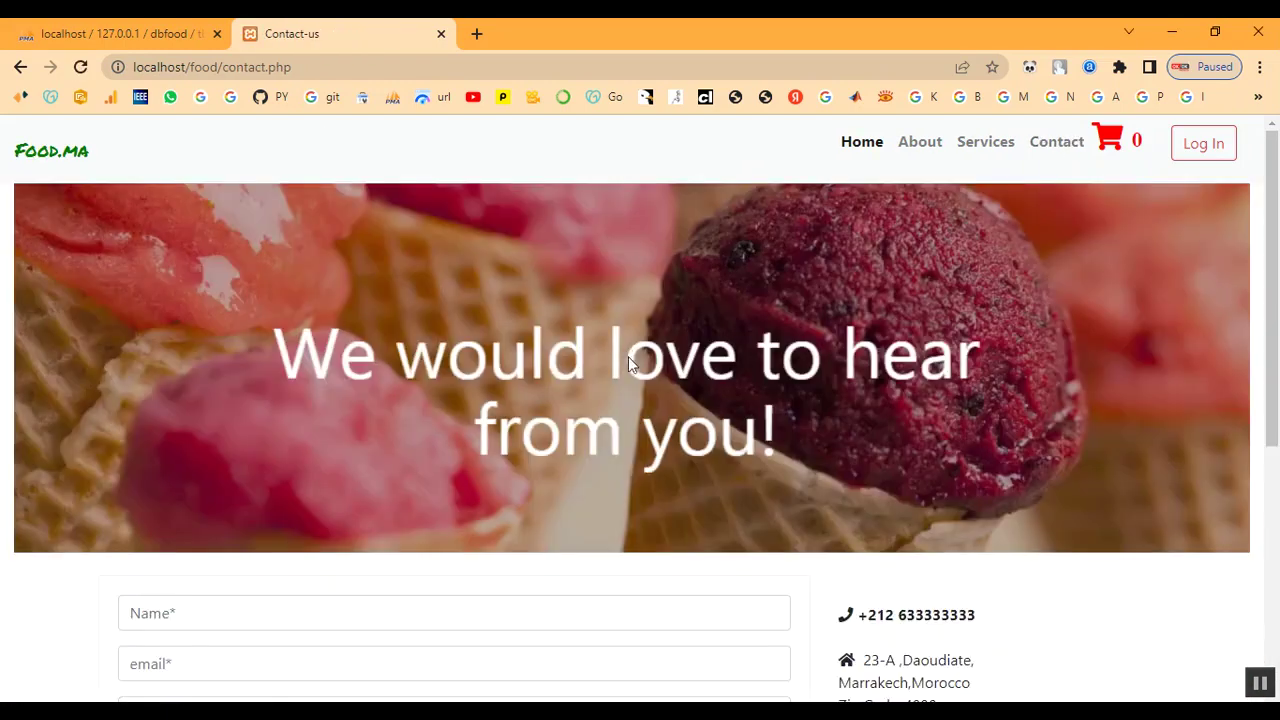
{"action": "scroll", "coordinate": [600, 365], "scroll_direction": "down", "scroll_amount": 3}
Step: Fill the contact form with the customer's name, e-mail, phone number and the message 'Thank you'
{"action": "left_click", "coordinate": [228, 339]}
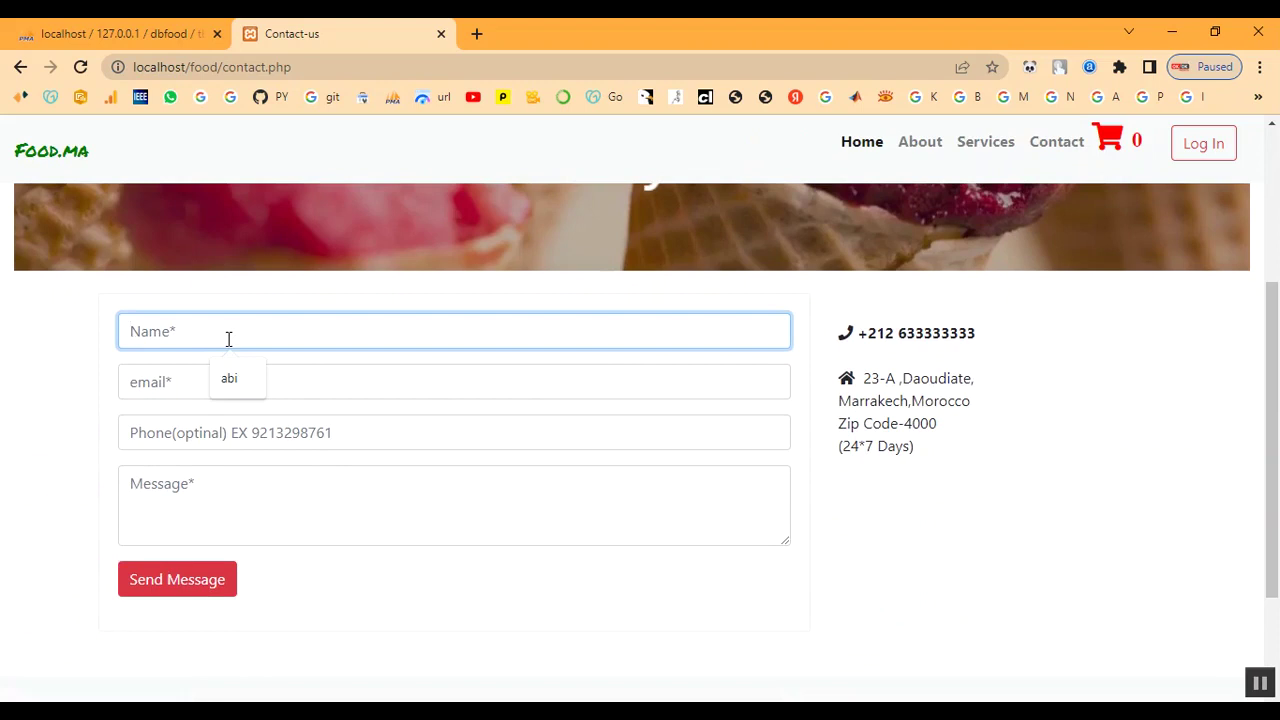
{"action": "type", "text": "abi"}
{"action": "key", "text": "Tab"}
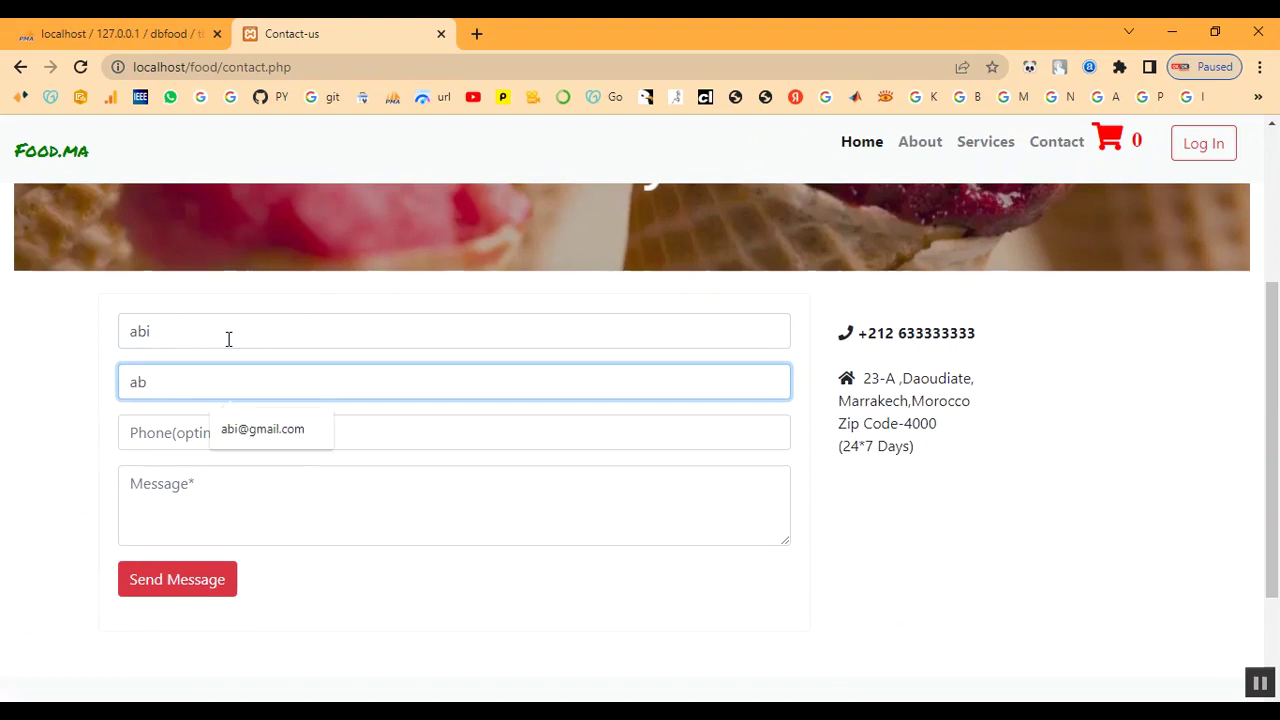
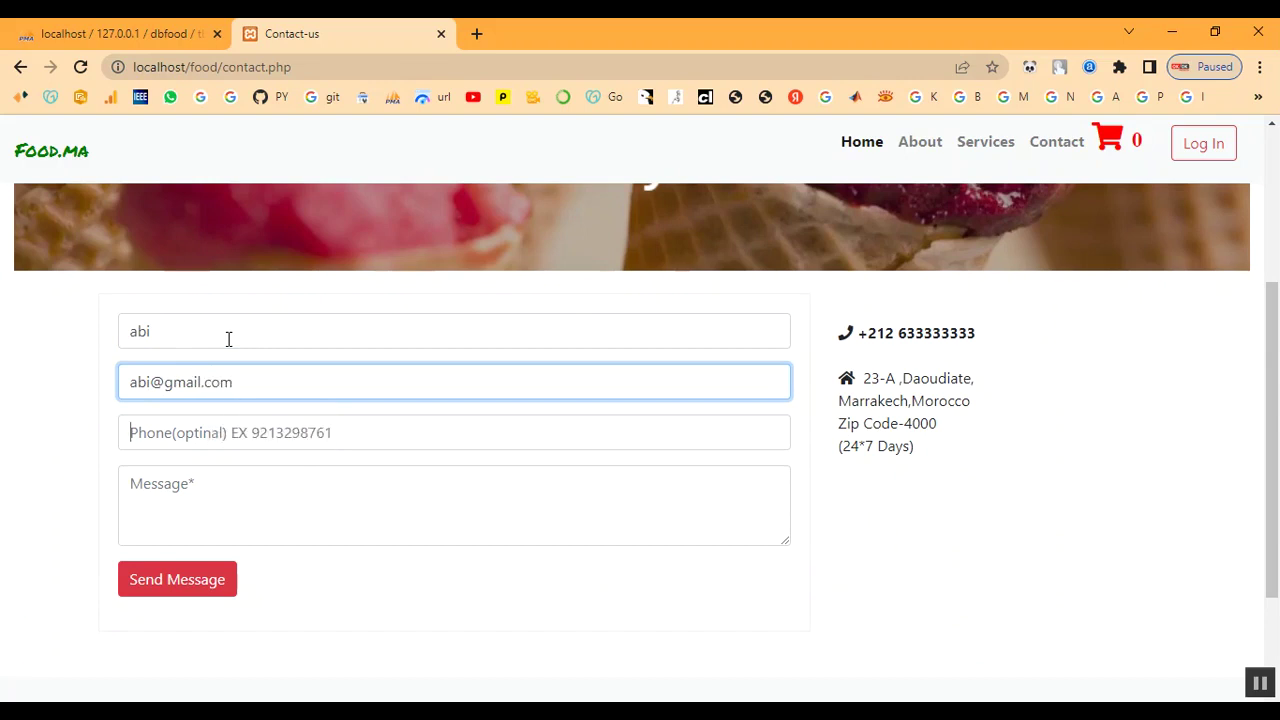
{"action": "key", "text": "Tab"}
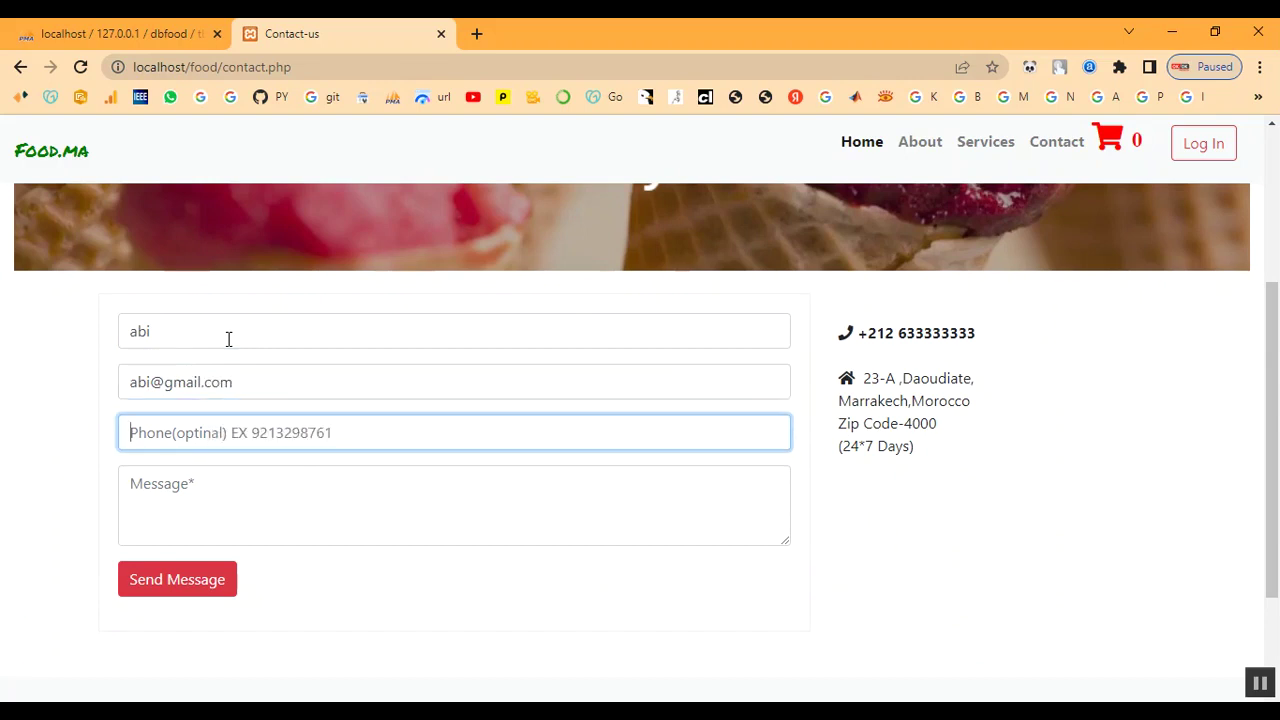
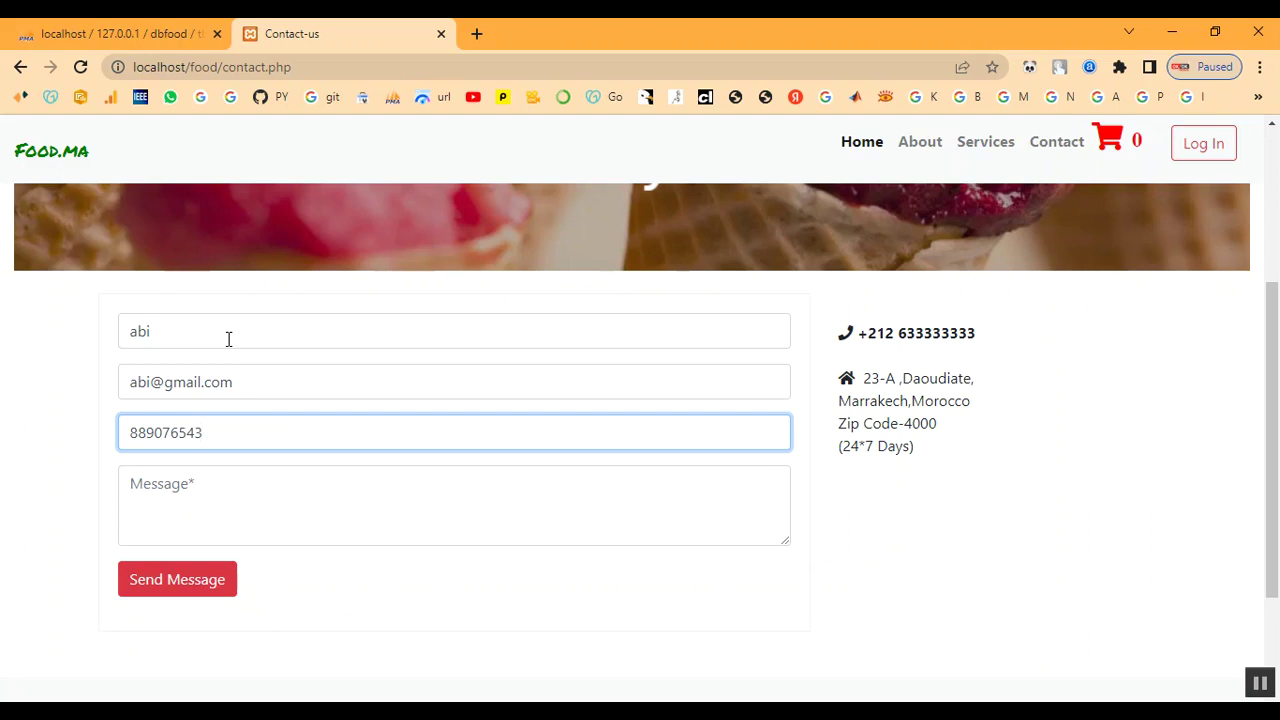
{"action": "key", "text": "Tab"}
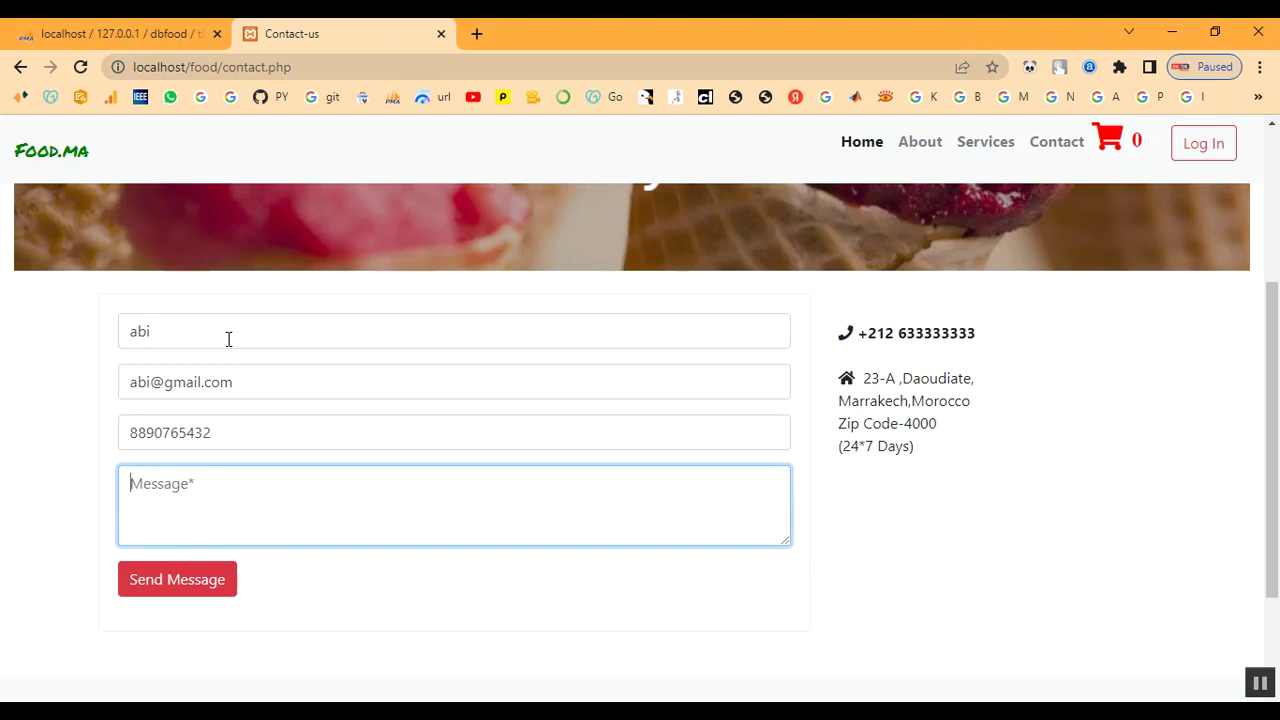
{"action": "type", "text": "I"}
{"action": "type", "text": "ve"}
{"action": "key", "text": "BackSpace"}
{"action": "key", "text": "BackSpace"}
{"action": "key", "text": "BackSpace"}
{"action": "key", "text": "BackSpace"}
{"action": "key", "text": "BackSpace"}
{"action": "key", "text": "BackSpace"}
{"action": "key", "text": "BackSpace"}
{"action": "key", "text": "BackSpace"}
{"action": "key", "text": "BackSpace"}
{"action": "type", "text": "Thank you"}
Step: Send the message and dismiss the 'We will be Connecting You shortly' alert
{"action": "left_click", "coordinate": [210, 590]}
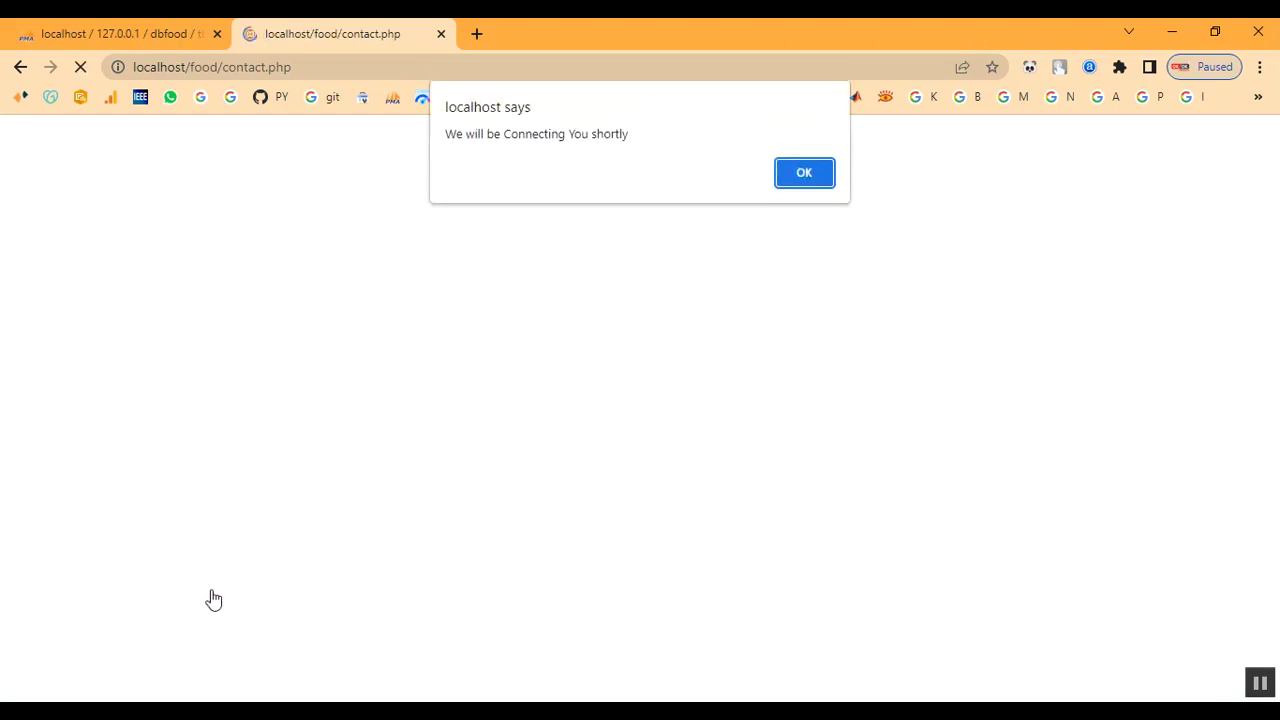
{"action": "left_click_drag", "start_coordinate": [446, 133], "coordinate": [630, 133]}
{"action": "left_click", "coordinate": [800, 173]}
Step: Return to the home page and scroll through the dish listings
{"action": "scroll", "coordinate": [509, 462], "scroll_direction": "down", "scroll_amount": 3}
{"action": "scroll", "coordinate": [509, 462], "scroll_direction": "up", "scroll_amount": 3}
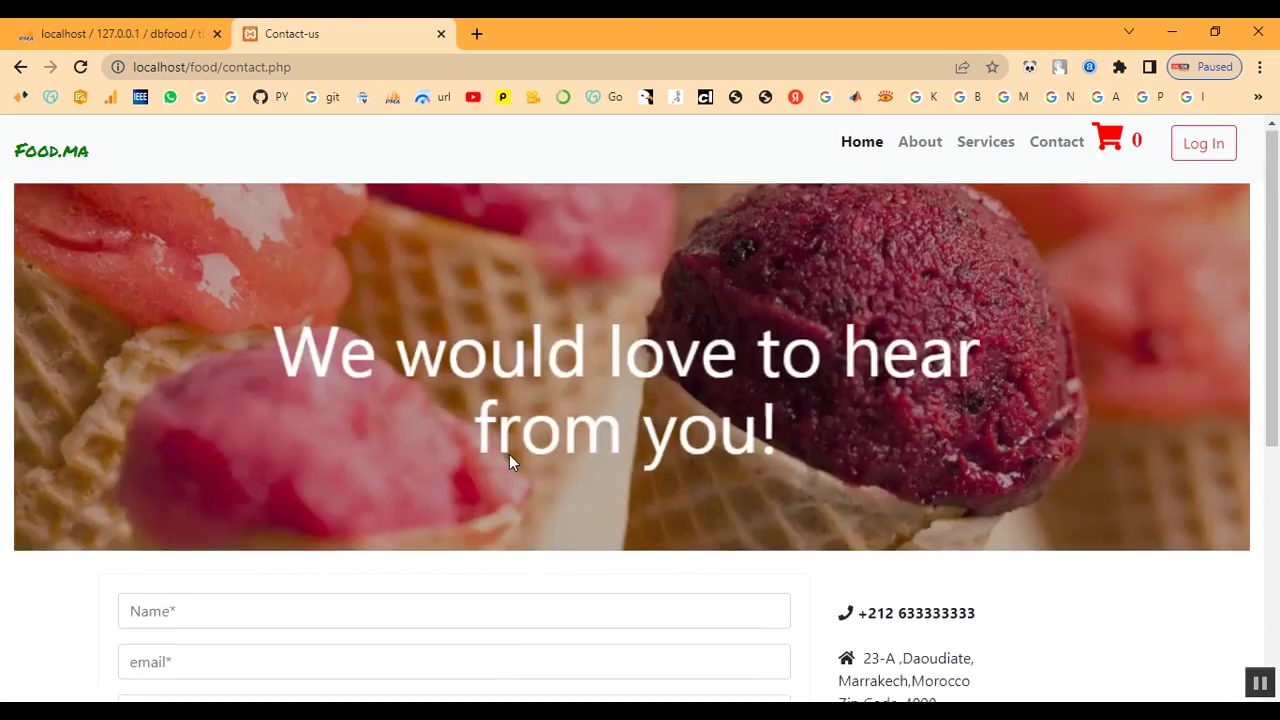
{"action": "left_click", "coordinate": [863, 150]}
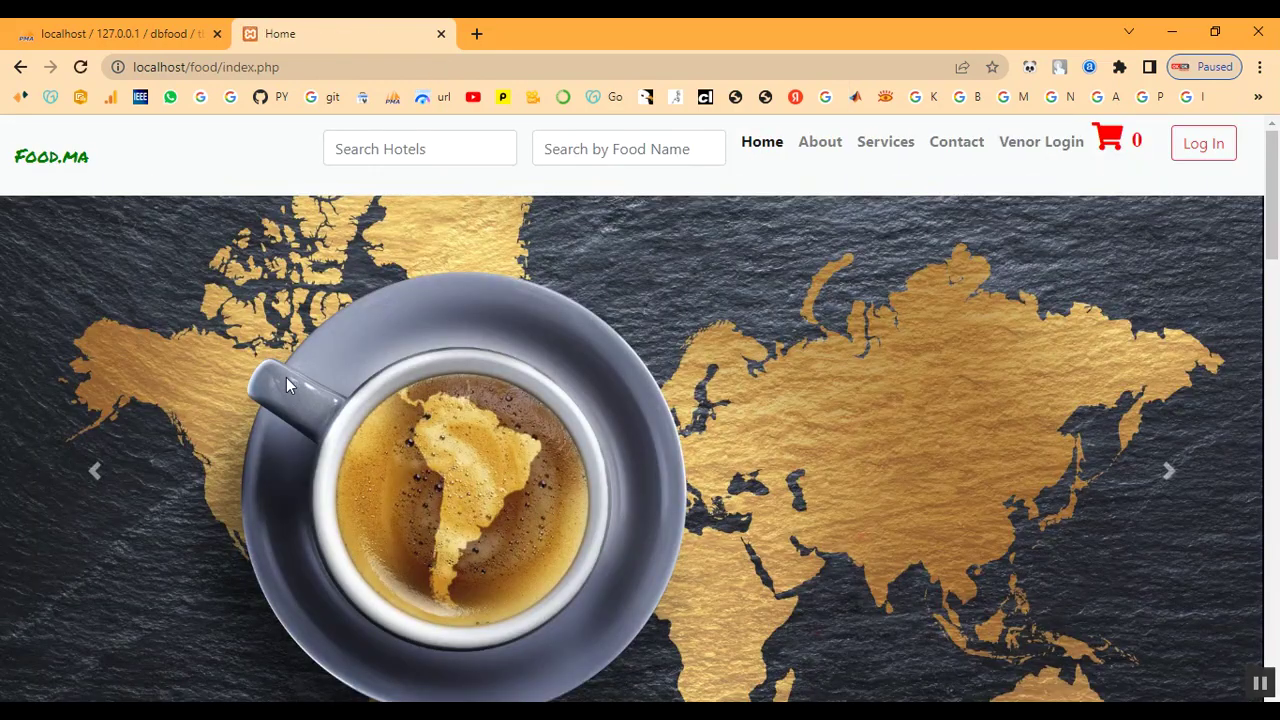
{"action": "scroll", "coordinate": [571, 448], "scroll_direction": "down", "scroll_amount": 10}
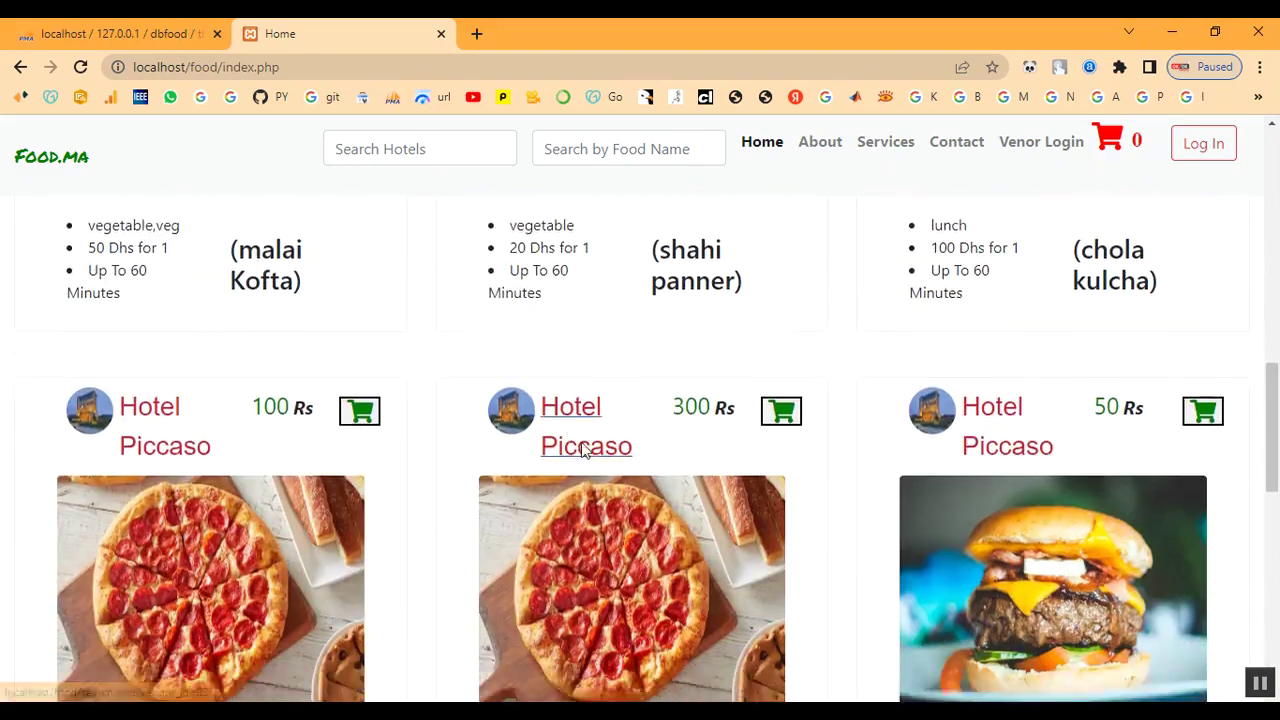
{"action": "scroll", "coordinate": [588, 460], "scroll_direction": "down", "scroll_amount": 6}
{"action": "scroll", "coordinate": [590, 467], "scroll_direction": "up", "scroll_amount": 15}
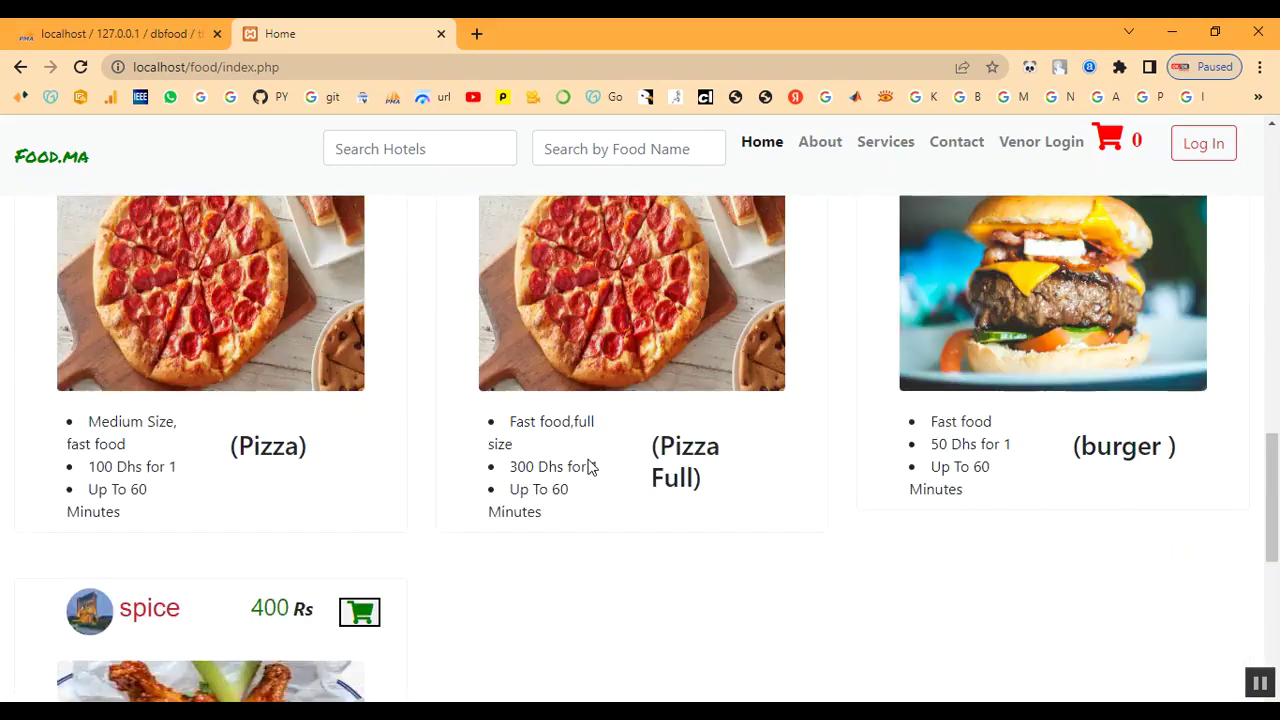